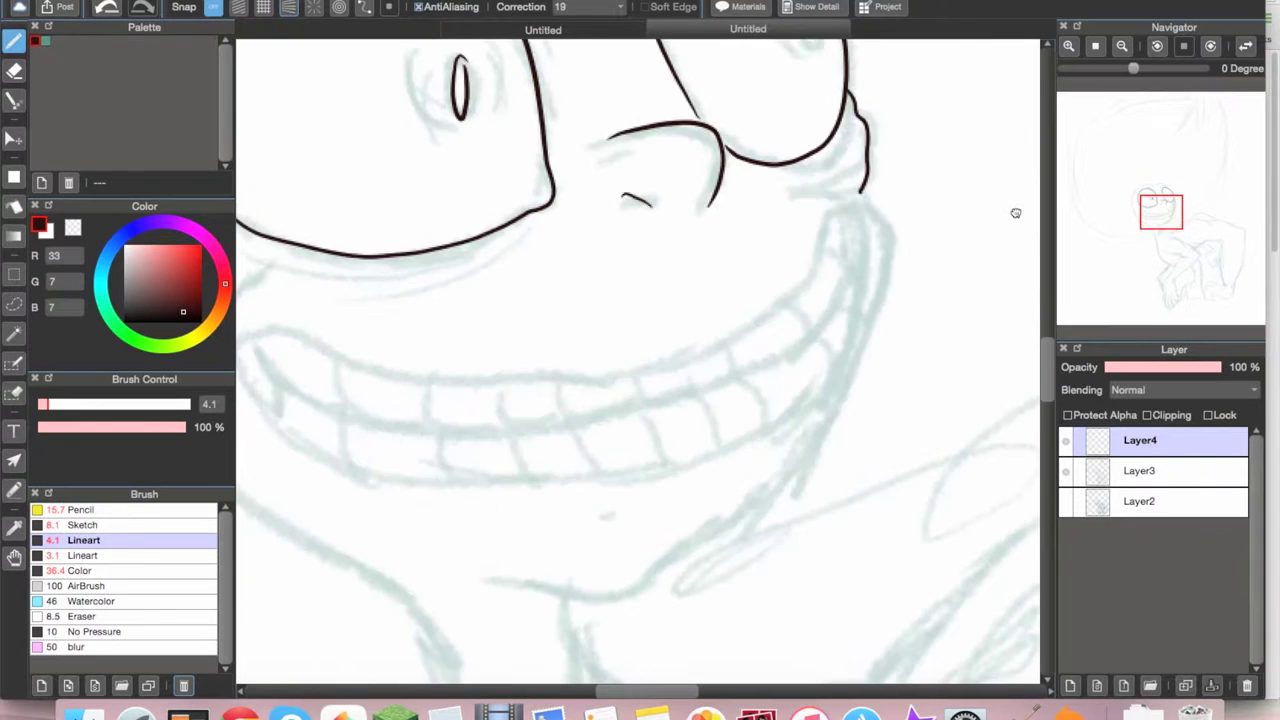
# Step: Ink the character's head outline over the sketch, from the cheek and jaw around the forehead to the neck, with the 4.1 Lineart brush
pyautogui.scroll(5, 900, 222)
pyautogui.moveTo(928, 238); pyautogui.dragTo(926, 242)
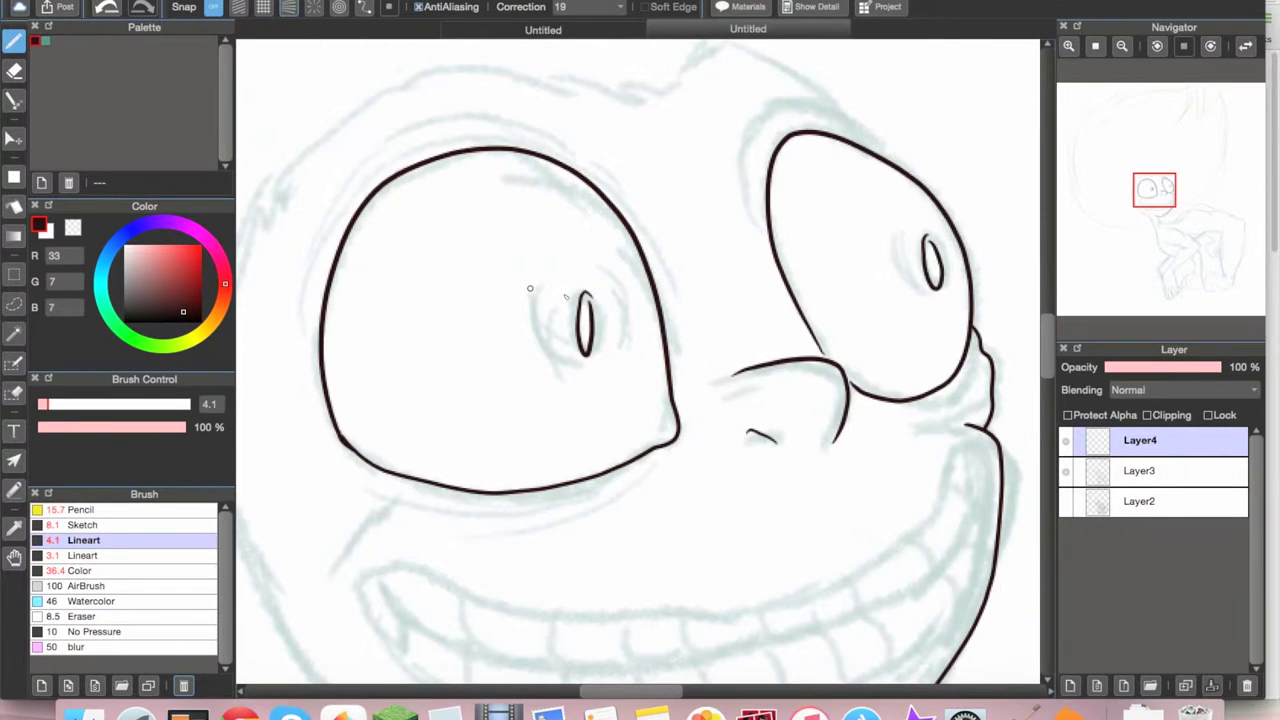
pyautogui.press('e')
pyautogui.click(14, 42)
pyautogui.scroll(4, 632, 263)
pyautogui.hscroll(-2, 632, 263)
pyautogui.moveTo(626, 281)
pyautogui.mouseDown()
pyautogui.moveTo(682, 292)
pyautogui.moveTo(866, 260)
pyautogui.mouseUp()
pyautogui.scroll(-5, 640, 360)
pyautogui.scroll(3, 640, 360)
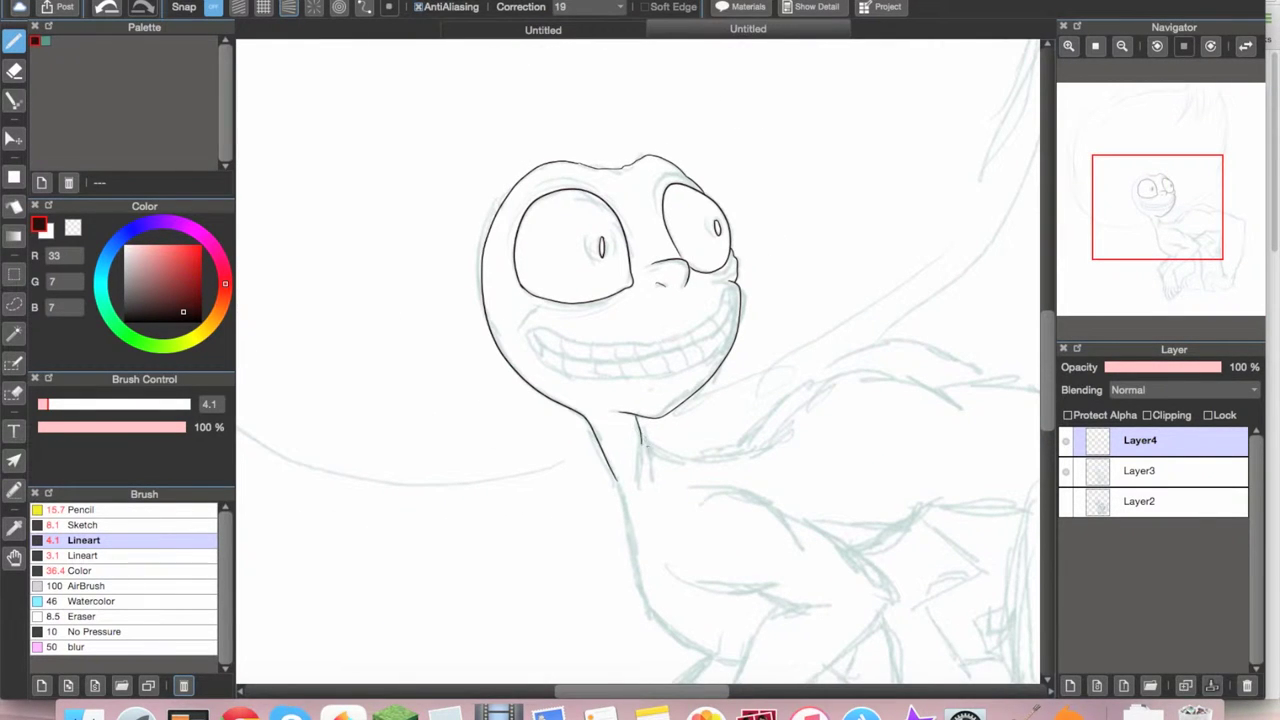
# Step: Ink the upper back curve, the belly line, the front shoulder and both edges of the front arm over the sketch
pyautogui.moveTo(855, 548); pyautogui.dragTo(938, 507)
pyautogui.scroll(2, 855, 548)
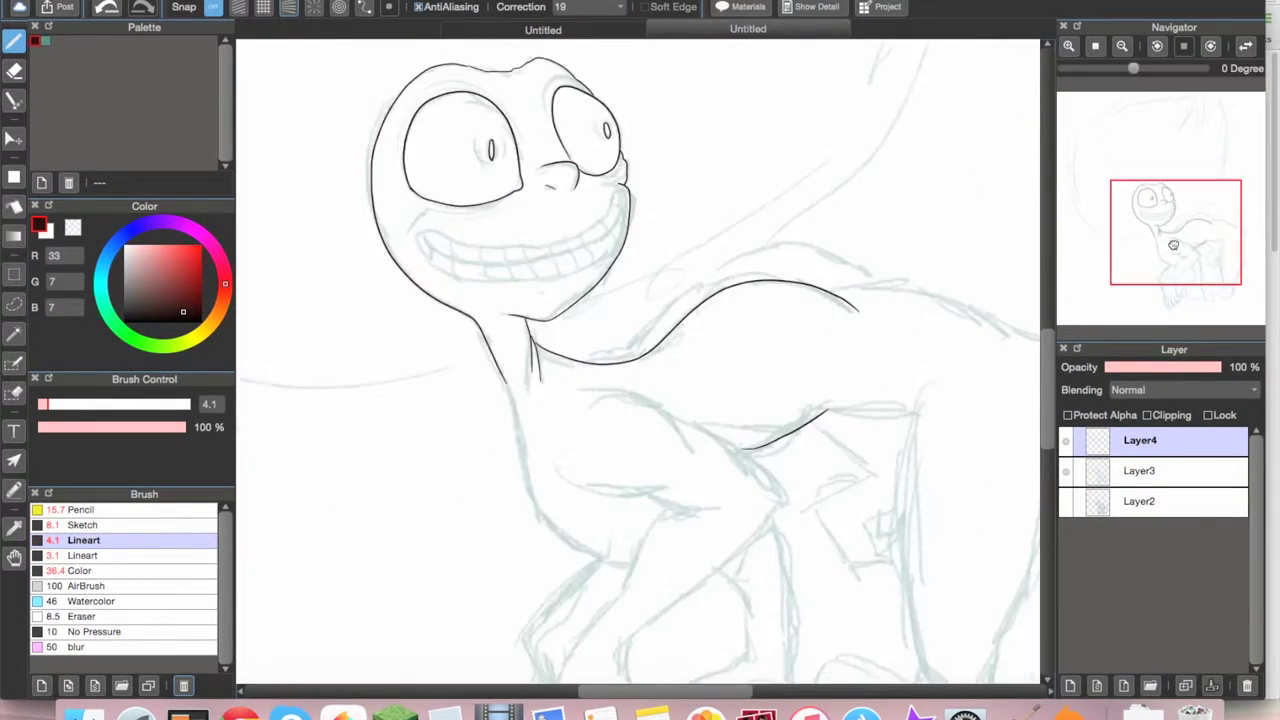
pyautogui.scroll(-5, 760, 400)
pyautogui.moveTo(632, 310); pyautogui.dragTo(733, 318)
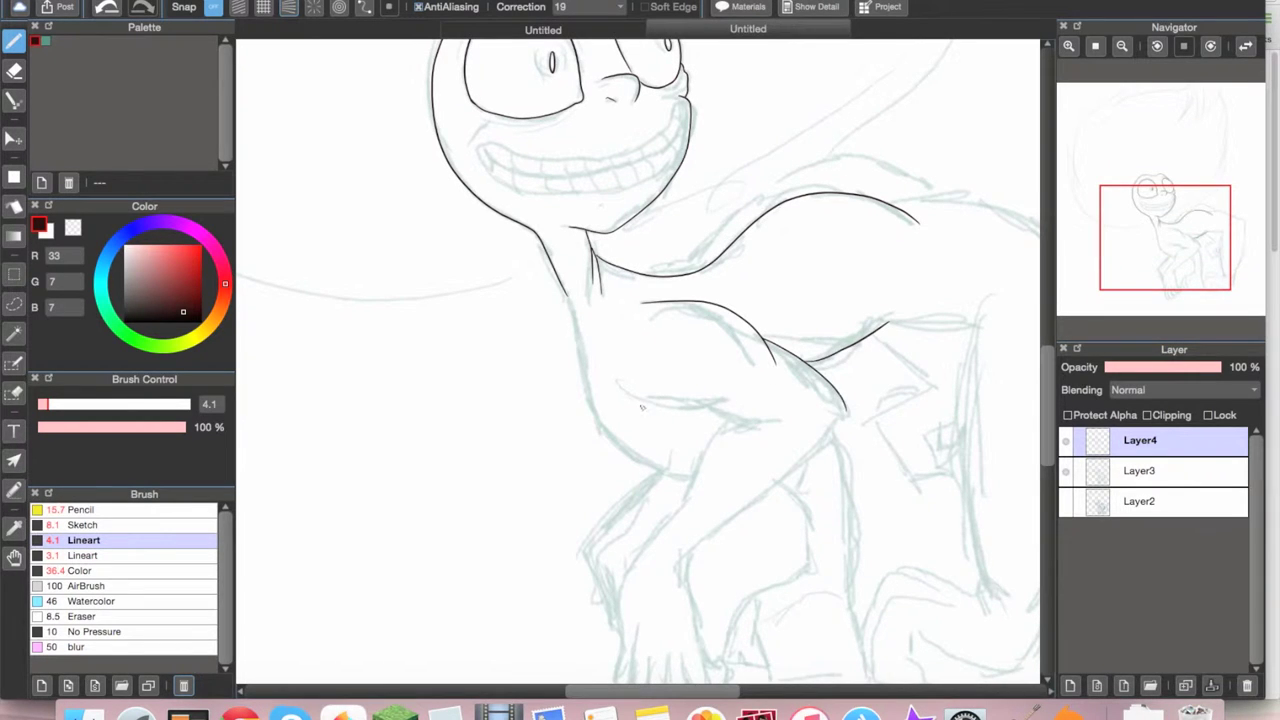
pyautogui.scroll(-3, 998, 263)
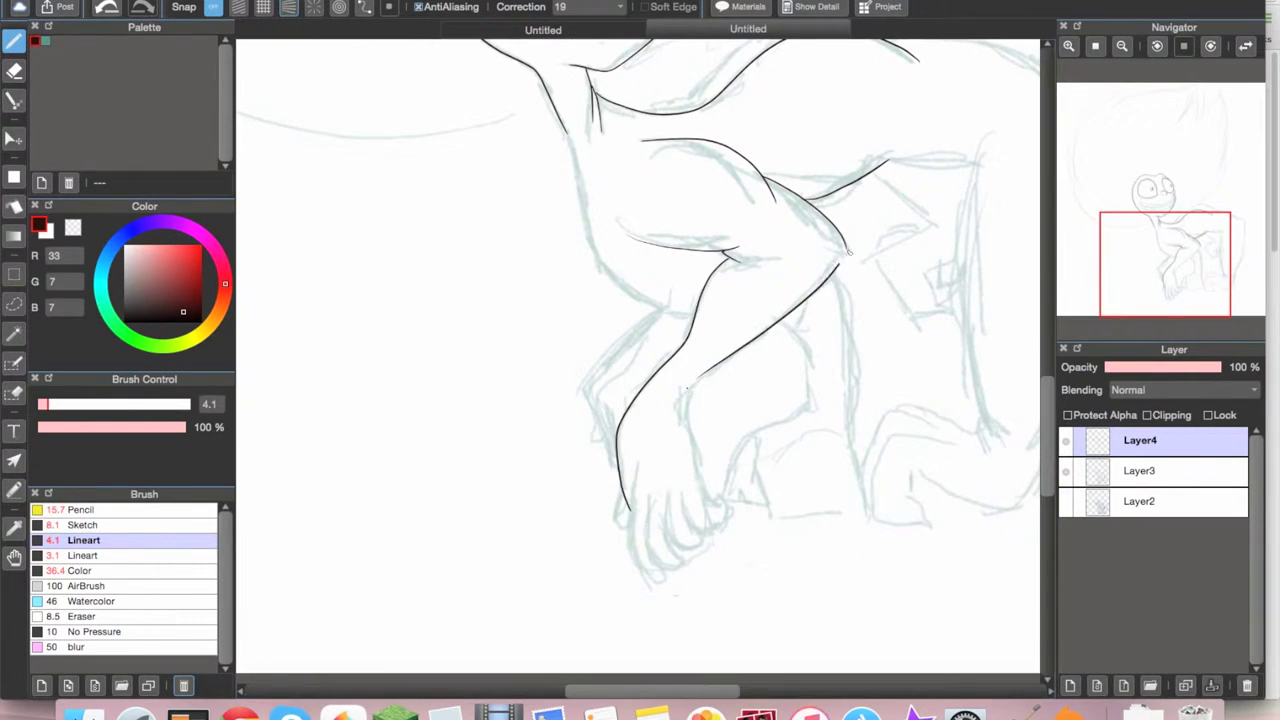
# Step: Ink the front hand with its fingers and the inner wrist line at the end of the front arm
pyautogui.scroll(-2, 686, 388)
pyautogui.scroll(3, 686, 388)
pyautogui.moveTo(633, 290); pyautogui.dragTo(728, 560)
pyautogui.moveTo(682, 328); pyautogui.dragTo(735, 545)
pyautogui.moveTo(737, 335)
pyautogui.mouseDown()
pyautogui.moveTo(760, 546)
pyautogui.moveTo(845, 490)
pyautogui.mouseUp()
pyautogui.moveTo(780, 322); pyautogui.dragTo(910, 436)
# Step: Try to ink the lines of the far limb behind the front elbow
pyautogui.moveTo(850, 92); pyautogui.dragTo(792, 336)
pyautogui.scroll(3, 795, 335)
pyautogui.moveTo(737, 418)
pyautogui.mouseDown()
pyautogui.moveTo(808, 308)
pyautogui.moveTo(836, 290)
pyautogui.moveTo(780, 335)
pyautogui.mouseUp()
pyautogui.hotkey('ctrl', 'z')
pyautogui.hotkey('ctrl', 'z')
# Step: Ink the chest line and the far limb behind the front arm, with a wavy rear edge and a rounded foot
pyautogui.scroll(-2, 1137, 246)
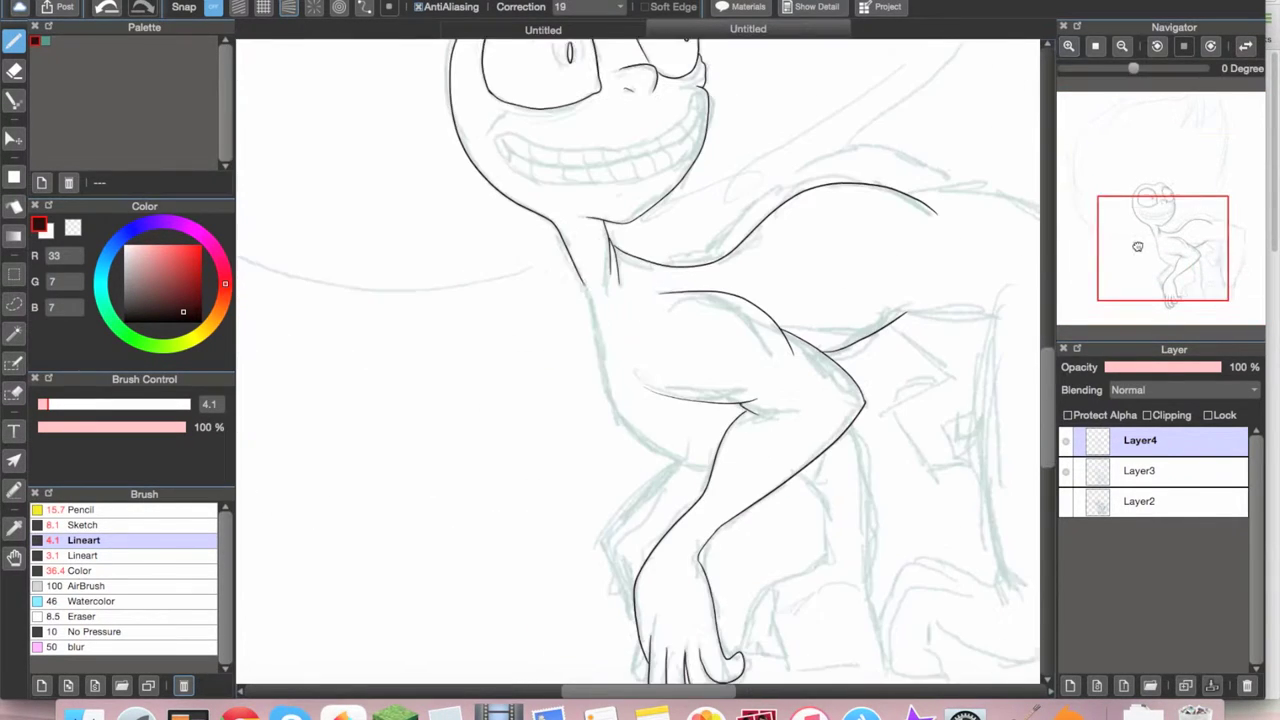
pyautogui.moveTo(1137, 246); pyautogui.dragTo(1135, 244)
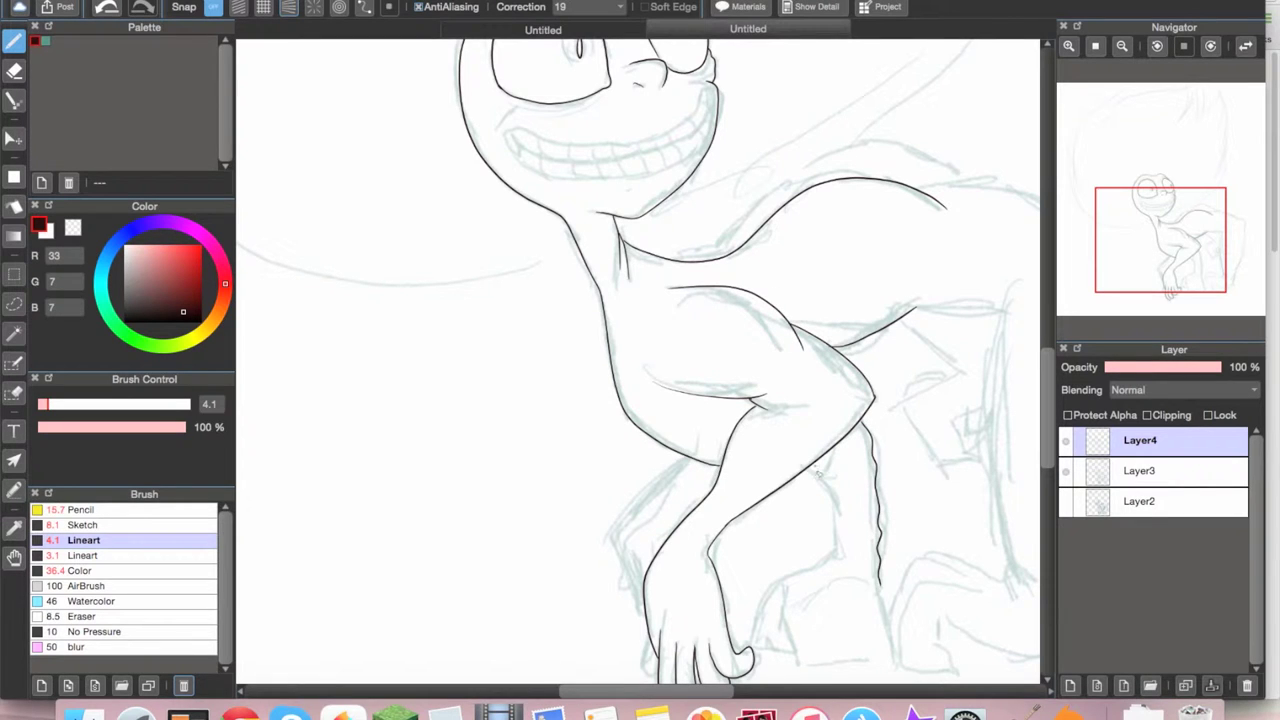
pyautogui.moveTo(826, 474); pyautogui.dragTo(838, 554)
pyautogui.scroll(3, 830, 540)
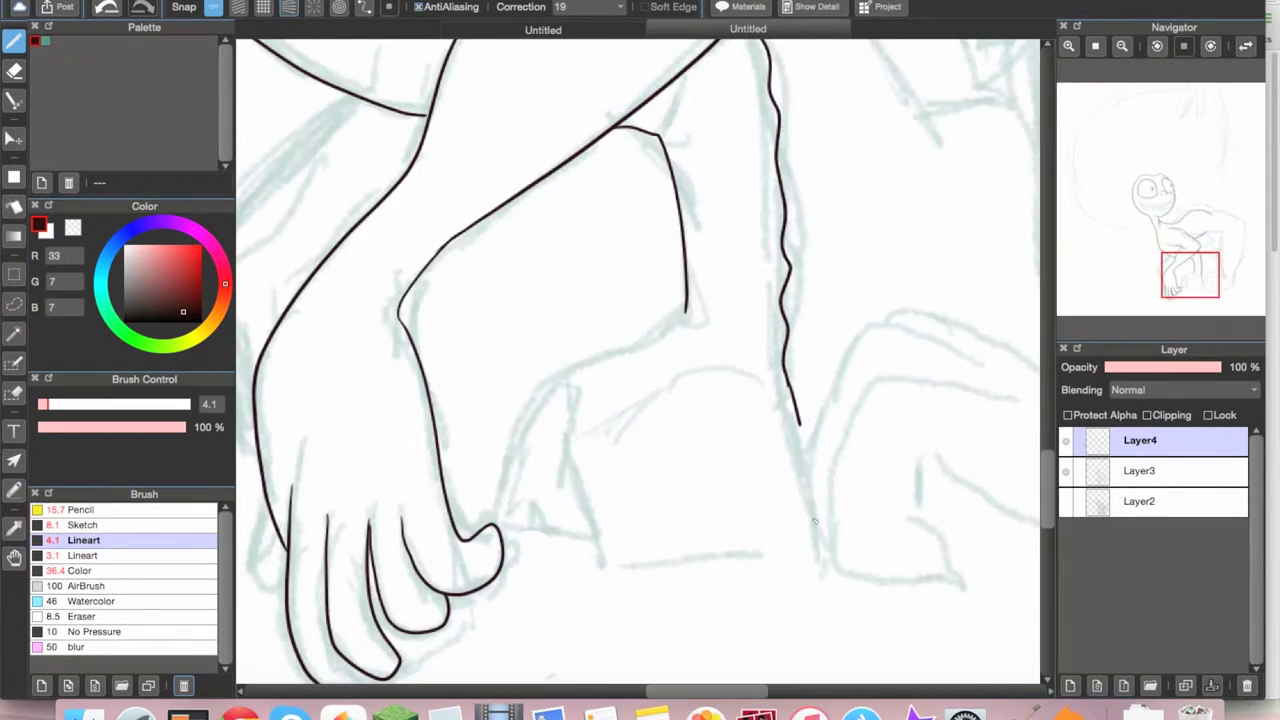
pyautogui.moveTo(529, 394); pyautogui.dragTo(508, 512)
pyautogui.moveTo(558, 413); pyautogui.dragTo(798, 565)
pyautogui.hotkey('ctrl', 'z')
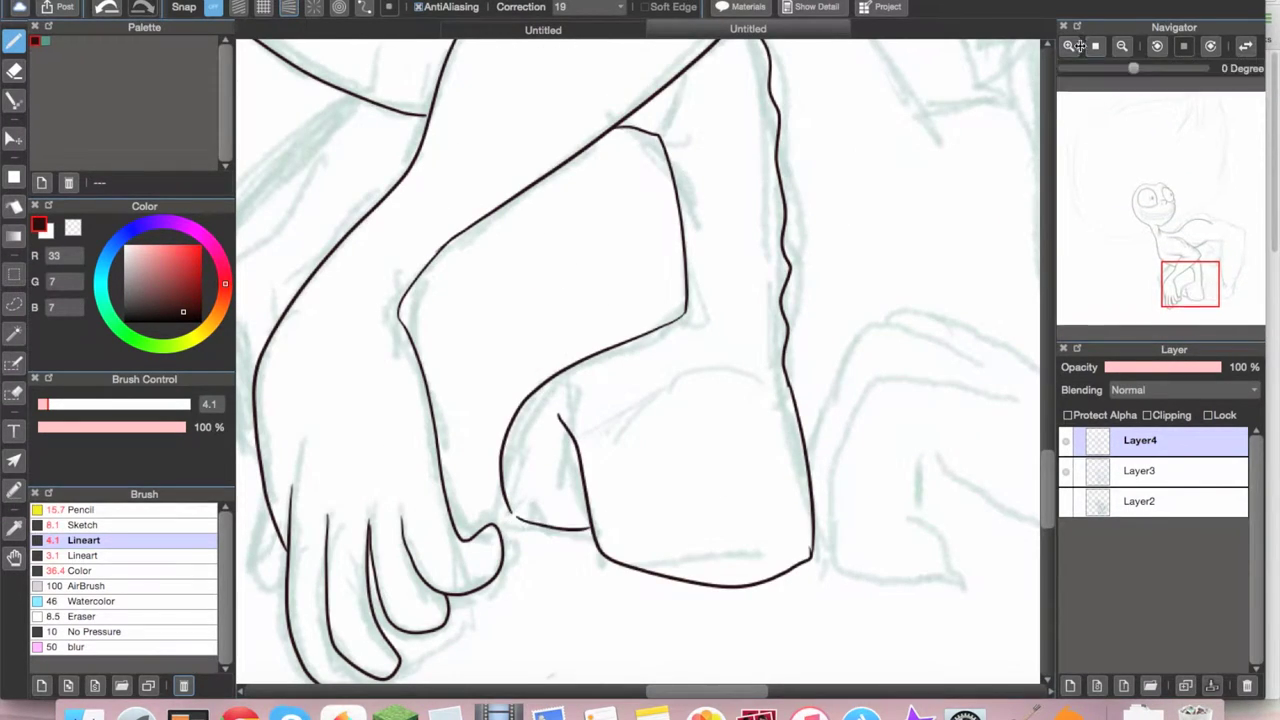
# Step: Ink the rest of the belly and back, both edges of the hind leg and the upper edge of its foot
pyautogui.scroll(-5, 585, 518)
pyautogui.scroll(5, 600, 400)
pyautogui.moveTo(585, 385); pyautogui.dragTo(665, 388)
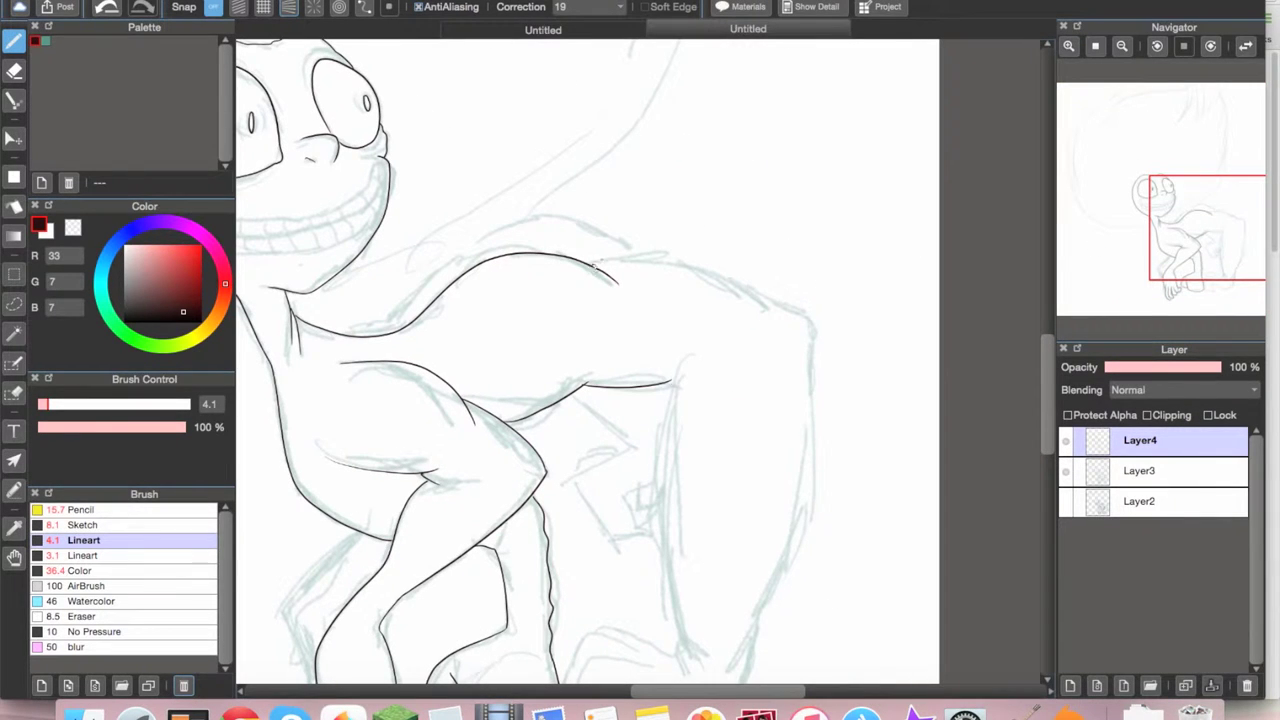
pyautogui.moveTo(812, 366); pyautogui.dragTo(750, 650)
pyautogui.moveTo(676, 372)
pyautogui.mouseDown()
pyautogui.moveTo(691, 630)
pyautogui.moveTo(560, 369)
pyautogui.mouseUp()
pyautogui.scroll(-5, 691, 630)
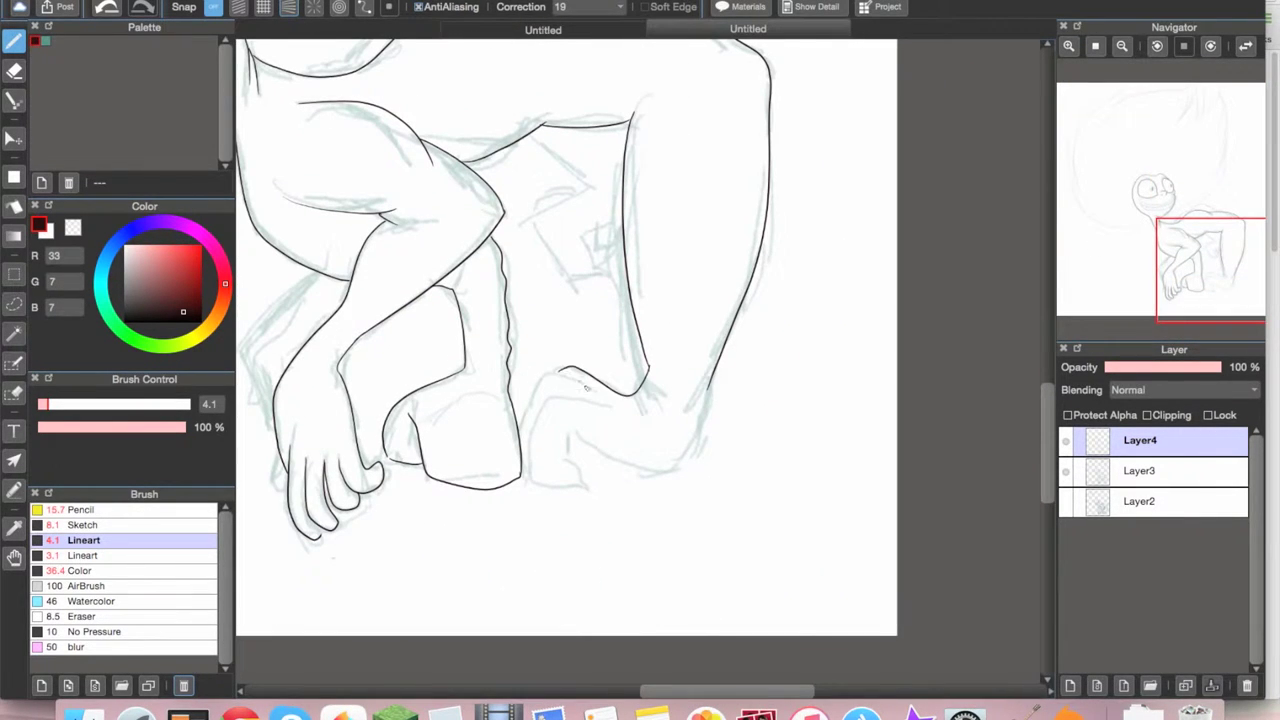
pyautogui.scroll(-5, 698, 437)
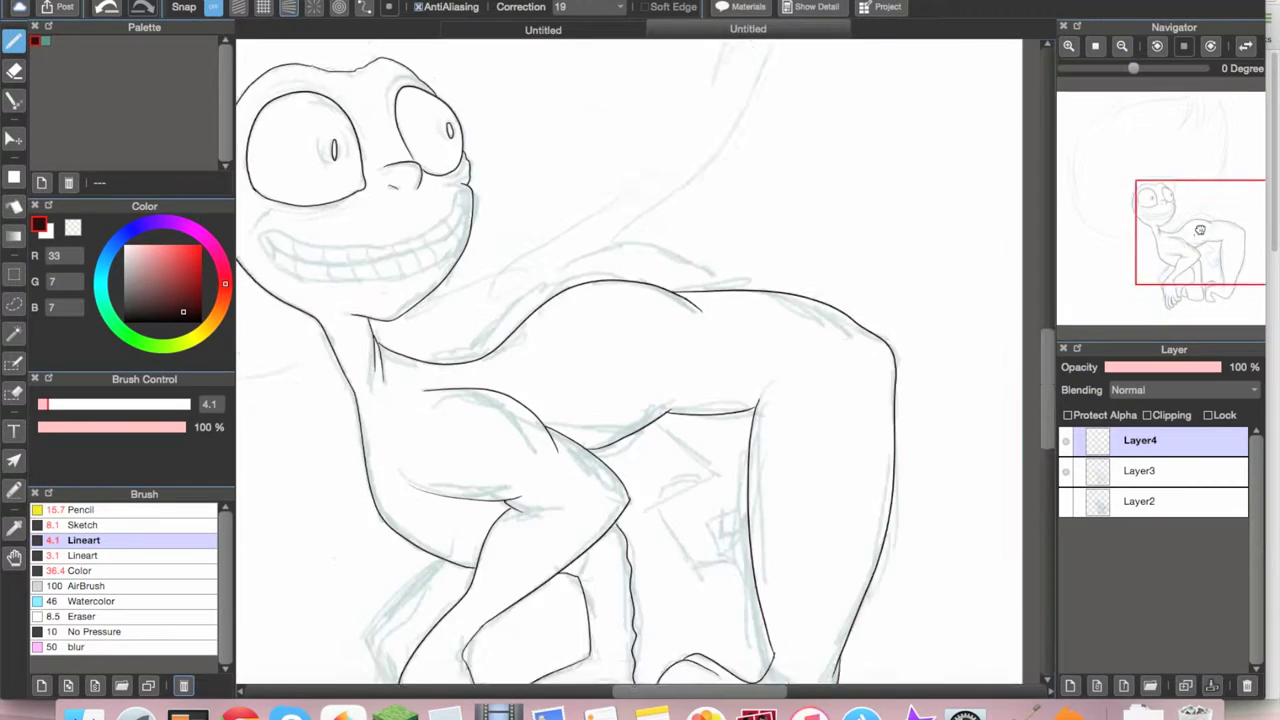
# Step: Ink the wide grinning mouth with an upper and a lower row of teeth
pyautogui.scroll(5, 1138, 219)
pyautogui.moveTo(384, 440)
pyautogui.mouseDown()
pyautogui.moveTo(847, 430)
pyautogui.moveTo(578, 561)
pyautogui.moveTo(389, 479)
pyautogui.moveTo(390, 445)
pyautogui.mouseUp()
pyautogui.moveTo(460, 470); pyautogui.dragTo(536, 480)
pyautogui.hotkey('ctrl', 'z')
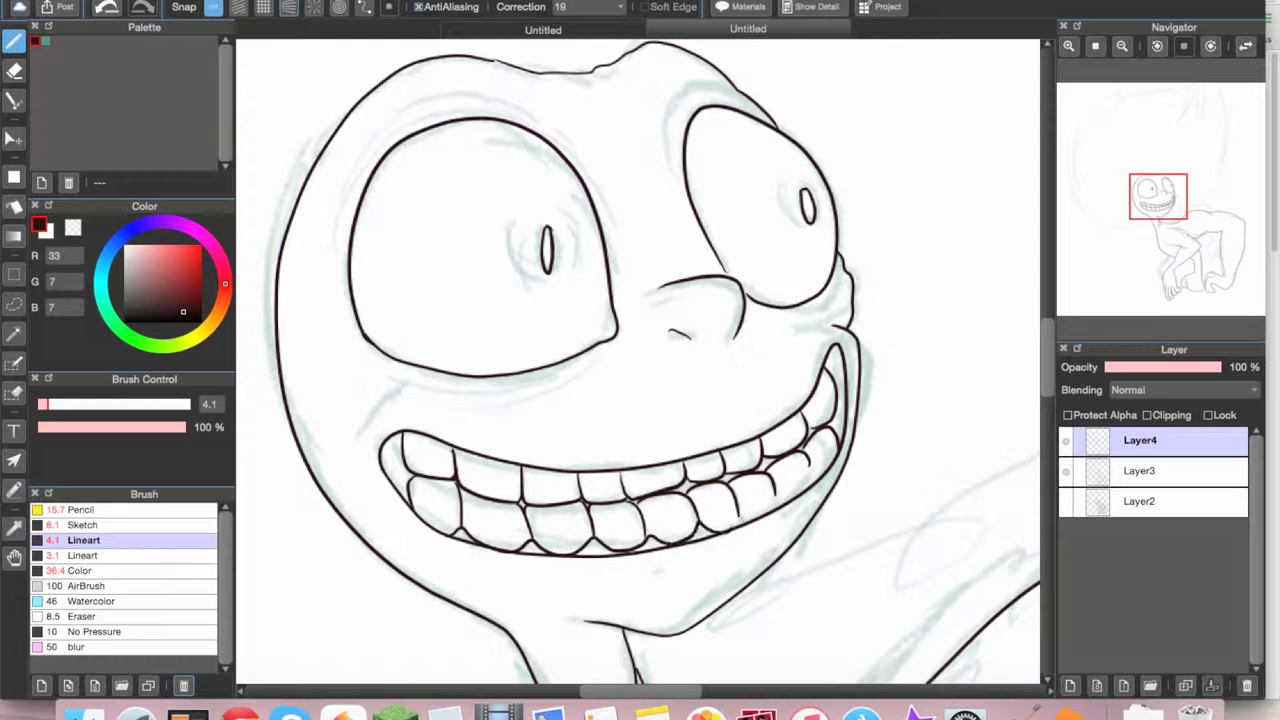
# Step: Tidy the lines of the head and teeth with the eraser and check the line art with the sketch hidden
pyautogui.press('e')
pyautogui.hotkey('ctrl', '+')
pyautogui.hotkey('ctrl', '+')
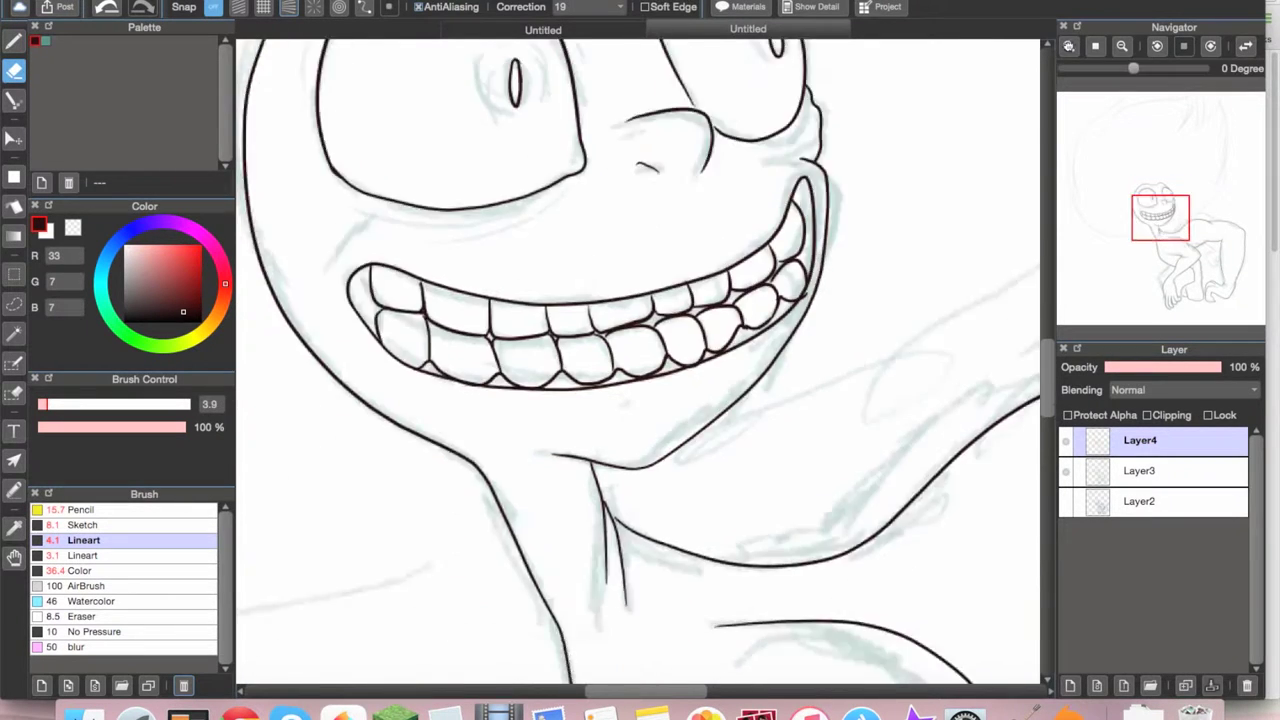
pyautogui.hotkey('ctrl', '-')
pyautogui.hotkey('ctrl', '-')
pyautogui.hotkey('ctrl', '-')
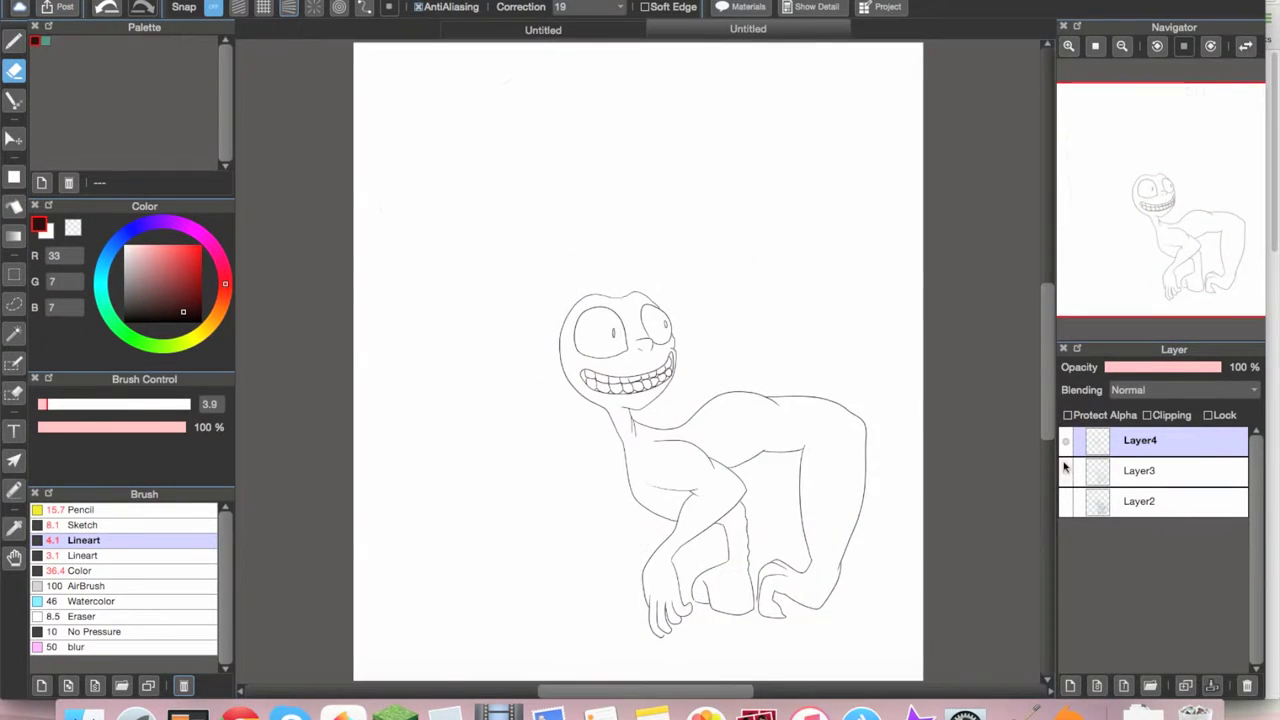
# Step: Try to fill the gap in the mouth corner beside the teeth with the dark line colour
pyautogui.hotkey('ctrl', '+')
pyautogui.hotkey('ctrl', '+')
pyautogui.press('g')
pyautogui.click(362, 425)
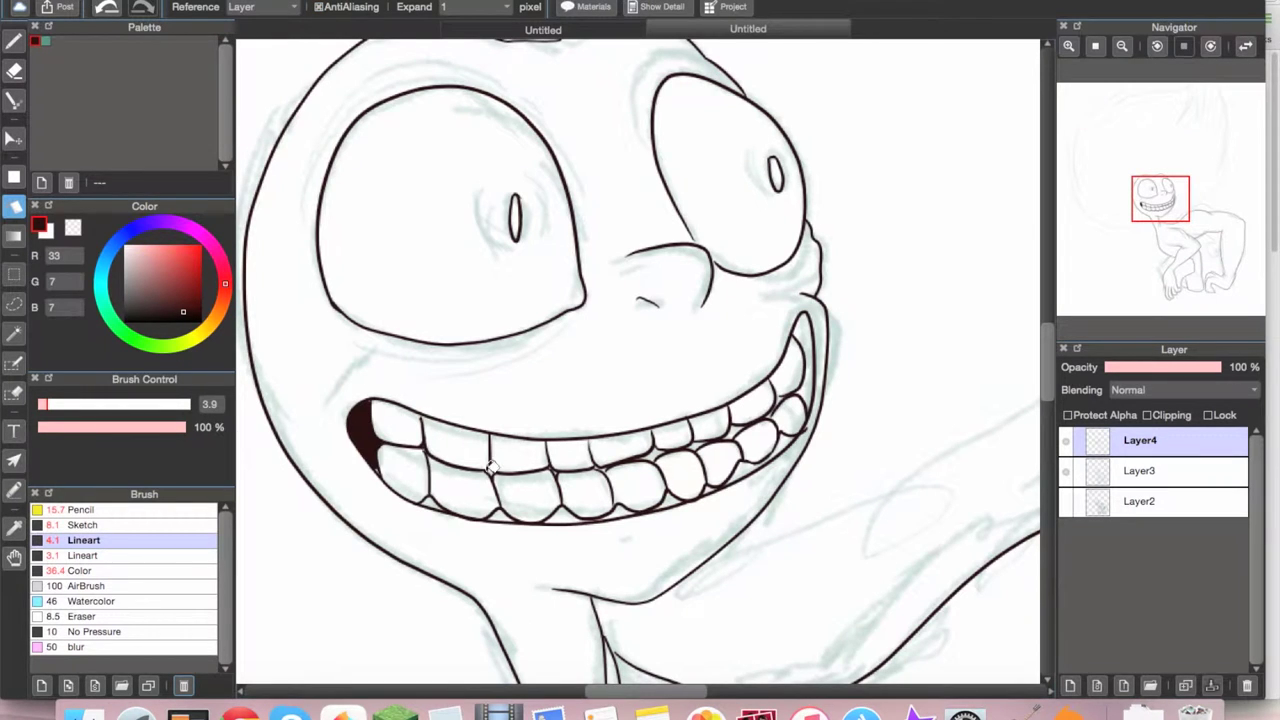
pyautogui.hotkey('ctrl', 'z')
# Step: Ink the hair outline from the neck around the rear side, with its pointed tufts, using the 4.1 Lineart brush
pyautogui.press('p')
pyautogui.hotkey('ctrl', '-')
pyautogui.hotkey('ctrl', '-')
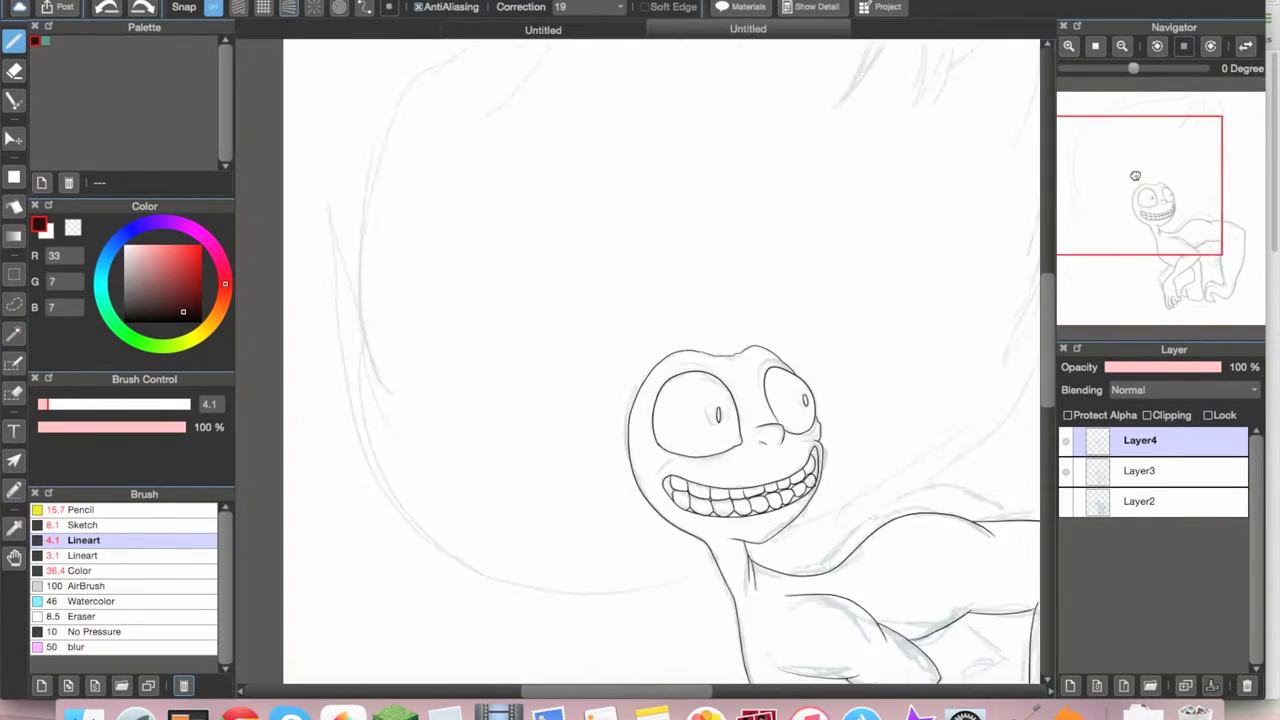
pyautogui.hotkey('ctrl', 'z')
pyautogui.moveTo(684, 624)
pyautogui.mouseDown()
pyautogui.moveTo(400, 570)
pyautogui.moveTo(383, 435)
pyautogui.moveTo(526, 122)
pyautogui.mouseUp()
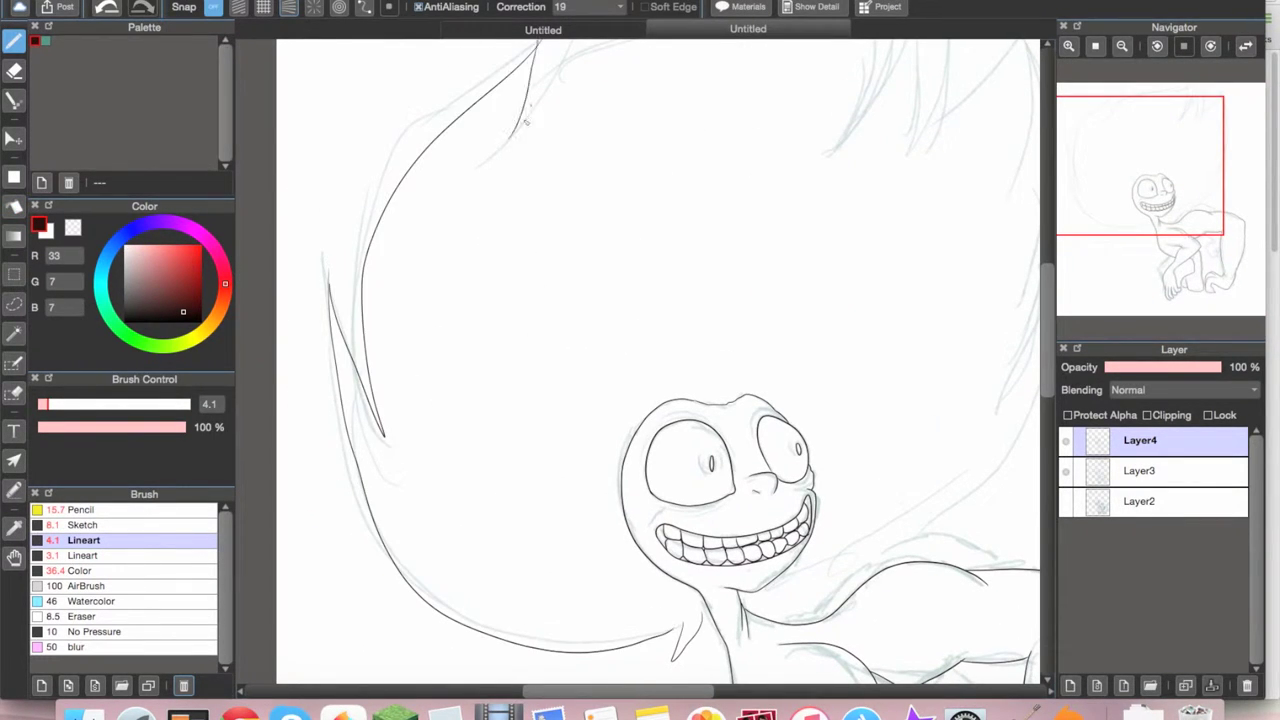
# Step: Ink the hair's upper edge, spikes and front side down to the neck, and erase the stray overlap on the lower curve
pyautogui.scroll(3, 640, 360)
pyautogui.moveTo(390, 250)
pyautogui.mouseDown()
pyautogui.moveTo(468, 185)
pyautogui.moveTo(727, 130)
pyautogui.mouseUp()
pyautogui.moveTo(878, 140); pyautogui.dragTo(890, 334)
pyautogui.scroll(-3, 557, 528)
pyautogui.press('e')
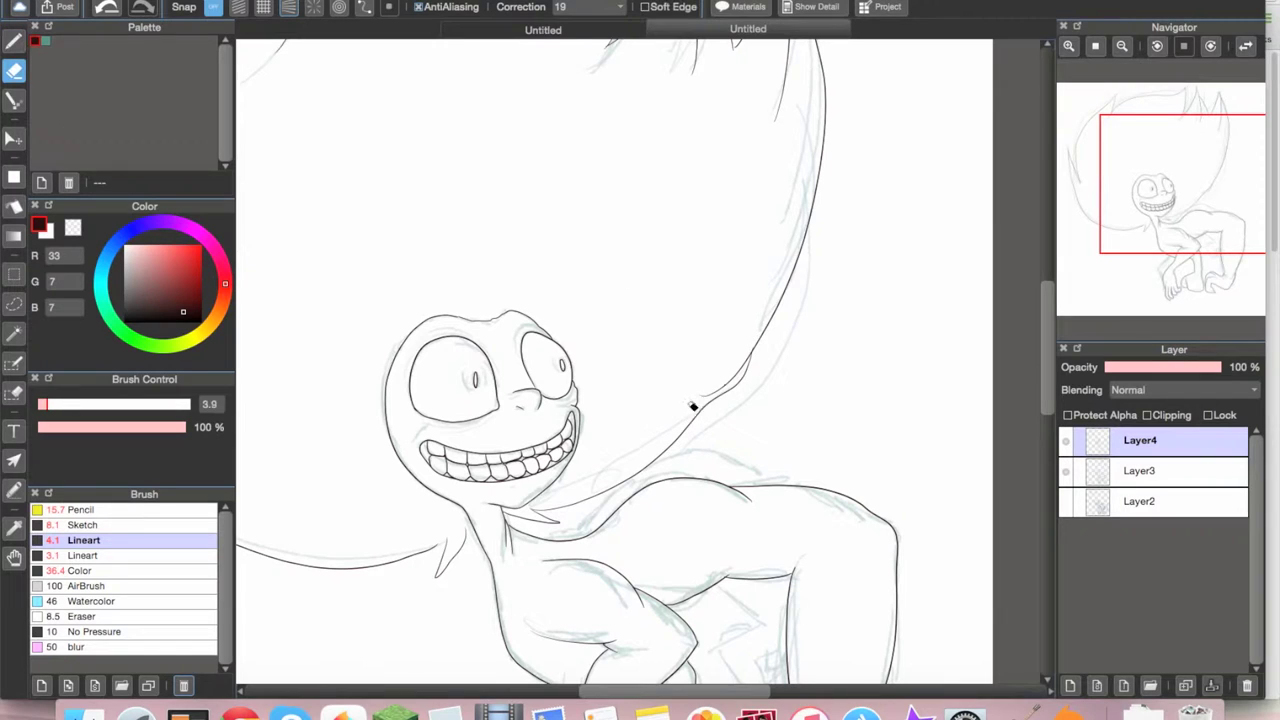
pyautogui.scroll(-3, 1015, 128)
pyautogui.press('b')
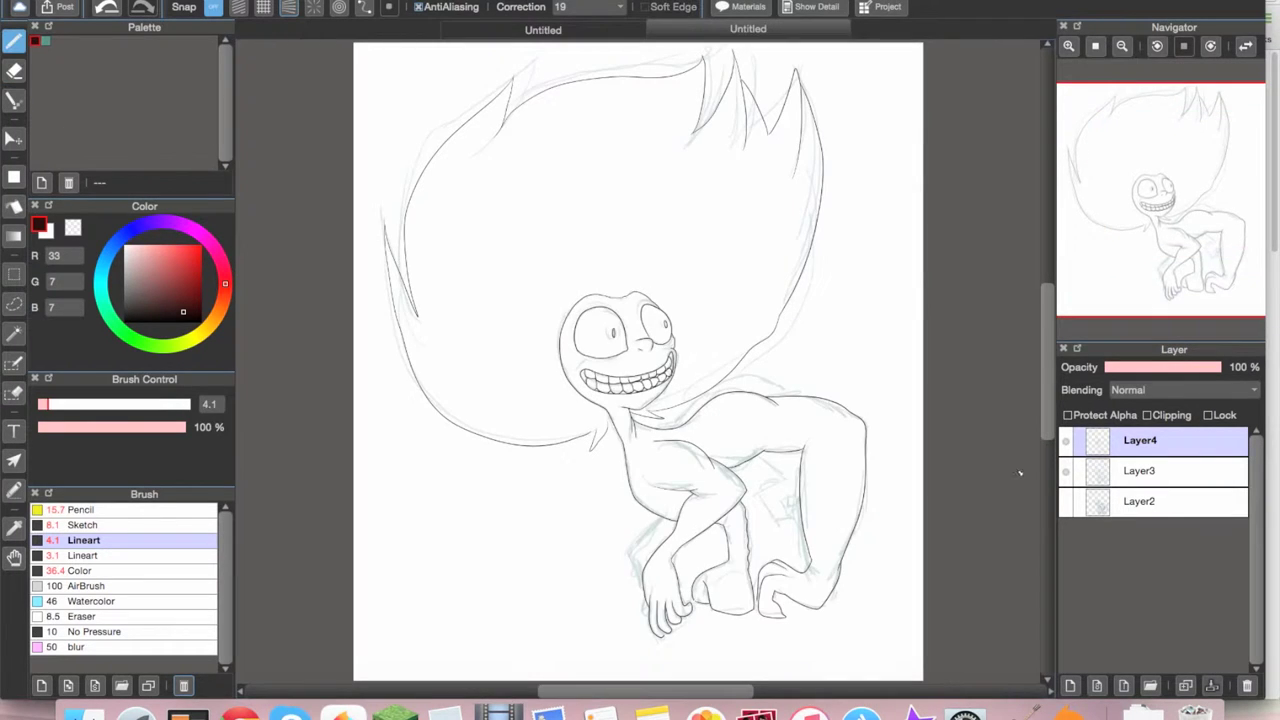
# Step: Ink fine lines beside the pupils and the eyelid folds above the larger eye with the second Lineart brush at size 2.4
pyautogui.click(84, 555)
pyautogui.scroll(6, 620, 340)
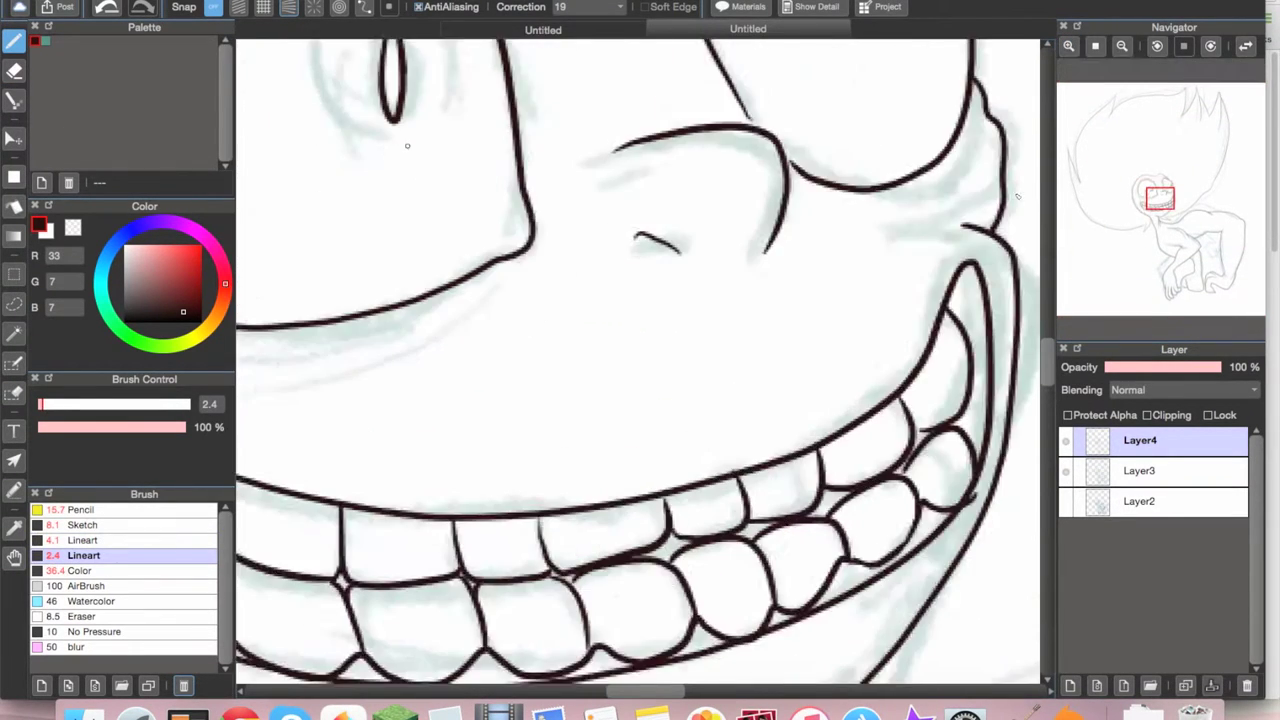
pyautogui.moveTo(600, 285); pyautogui.dragTo(615, 360)
pyautogui.moveTo(708, 278); pyautogui.dragTo(714, 345)
pyautogui.moveTo(1153, 197)
pyautogui.mouseDown()
pyautogui.moveTo(1165, 186)
pyautogui.moveTo(1147, 182)
pyautogui.mouseUp()
pyautogui.moveTo(452, 271); pyautogui.dragTo(797, 337)
pyautogui.moveTo(466, 296); pyautogui.dragTo(788, 328)
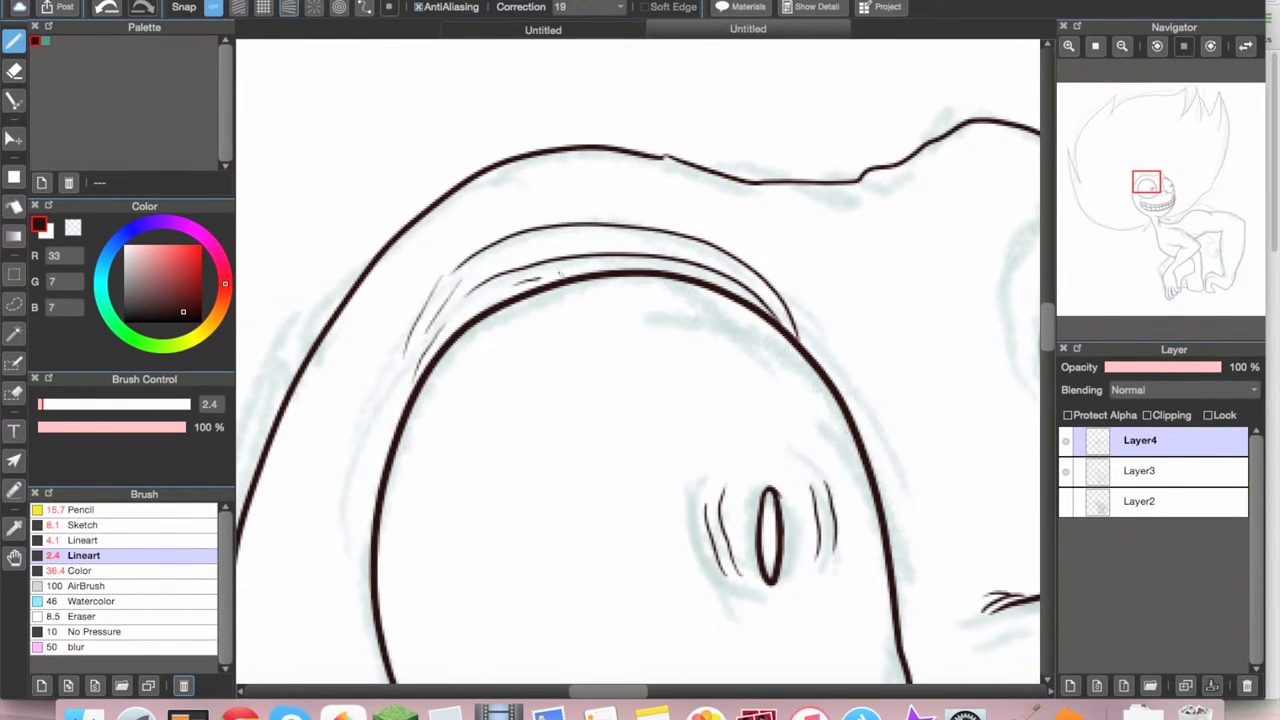
# Step: Ink the thin bag and wrinkle lines beneath the larger eye
pyautogui.click(1166, 181)
pyautogui.click(1144, 201)
pyautogui.click(1148, 194)
pyautogui.moveTo(822, 352); pyautogui.dragTo(310, 386)
pyautogui.moveTo(722, 394); pyautogui.dragTo(333, 363)
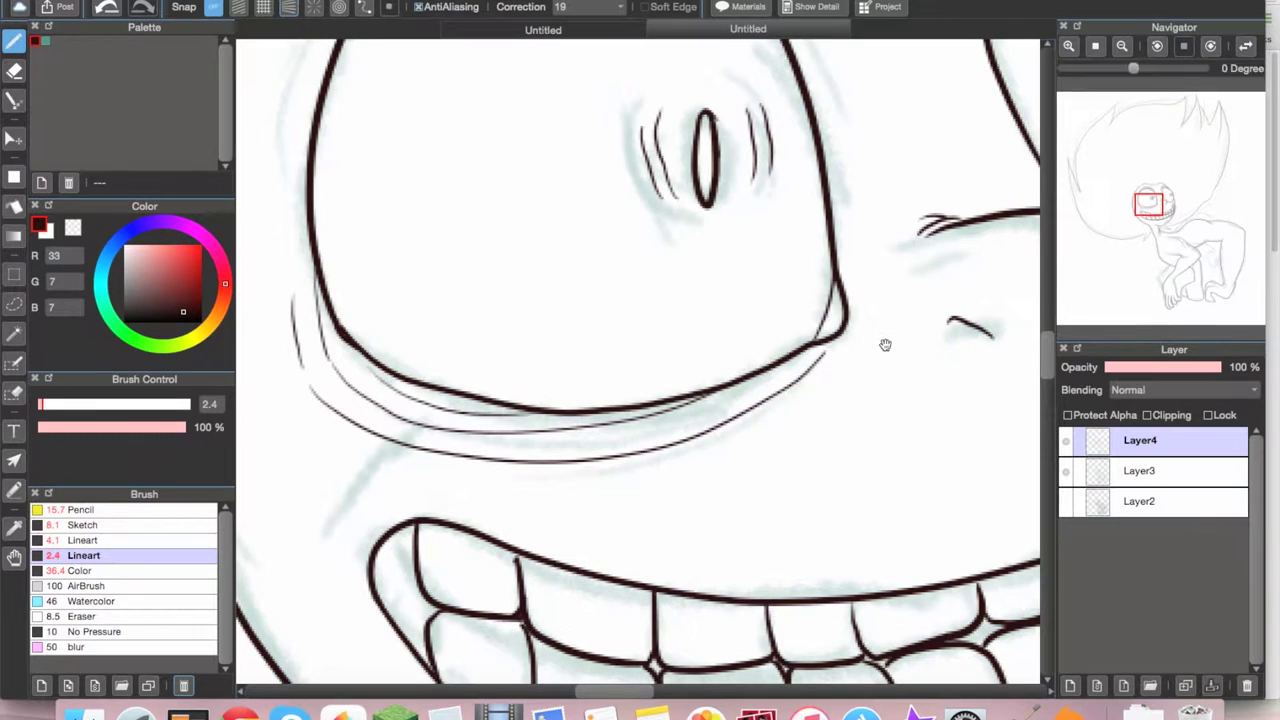
# Step: Ink the thin wrinkles under and above the smaller eye and the crease beside the mouth corner
pyautogui.hscroll(5, 886, 343)
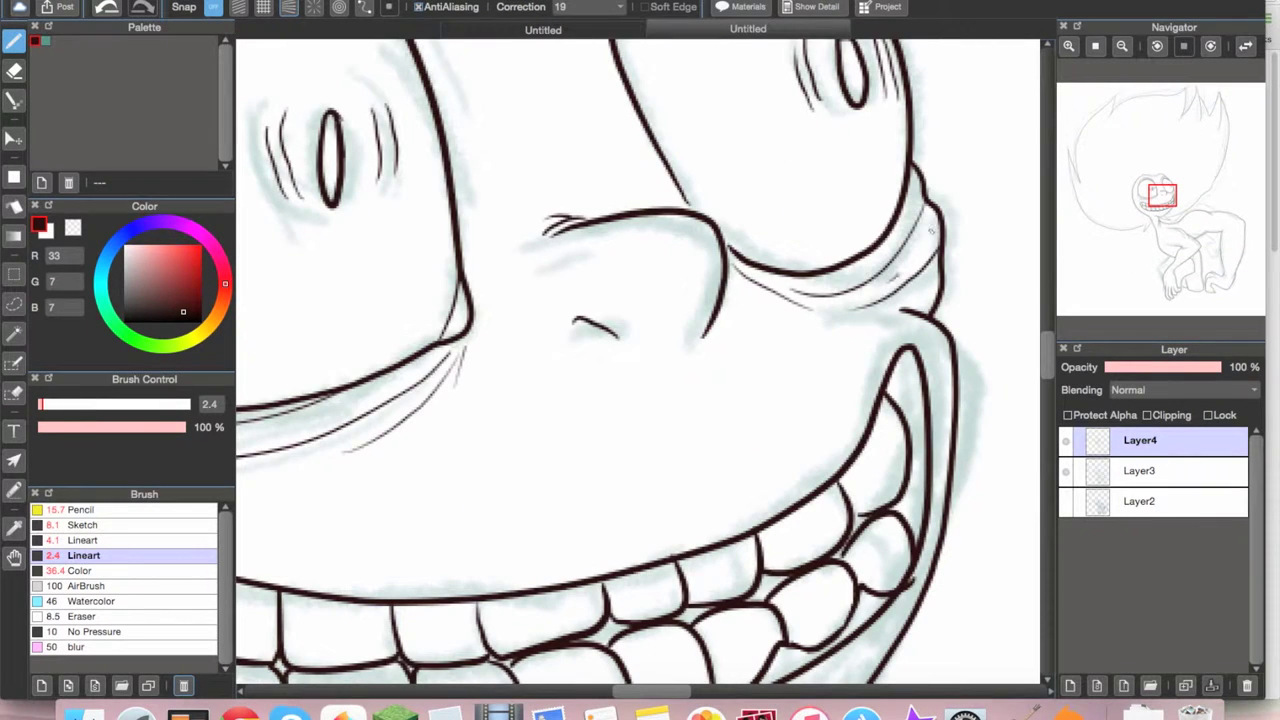
pyautogui.scroll(5, 638, 361)
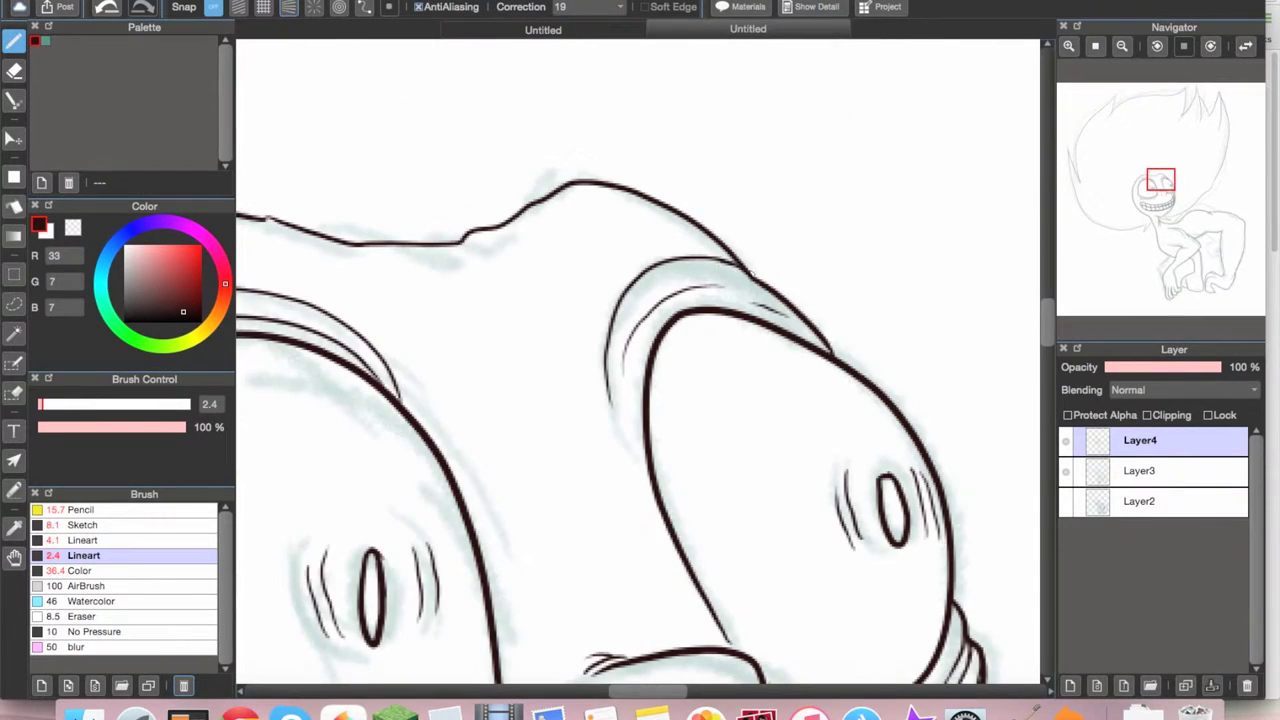
pyautogui.scroll(-5, 912, 289)
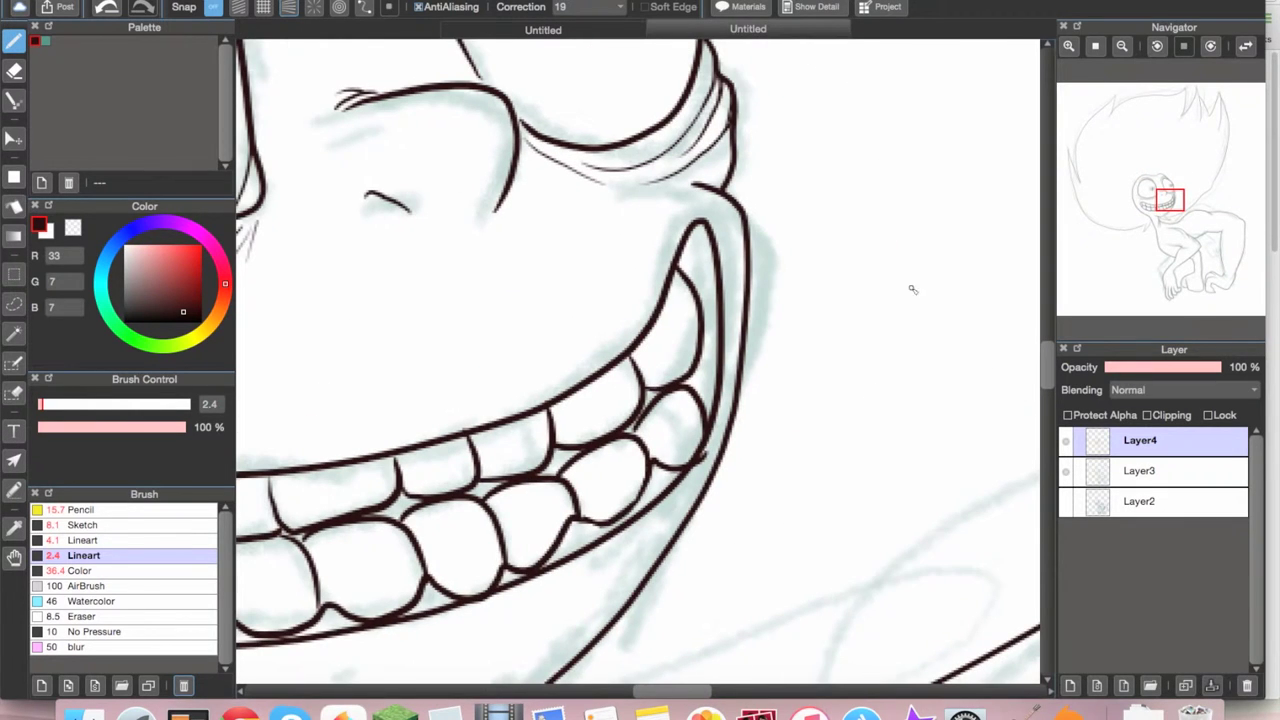
pyautogui.scroll(-5, 400, 163)
pyautogui.scroll(5, 400, 163)
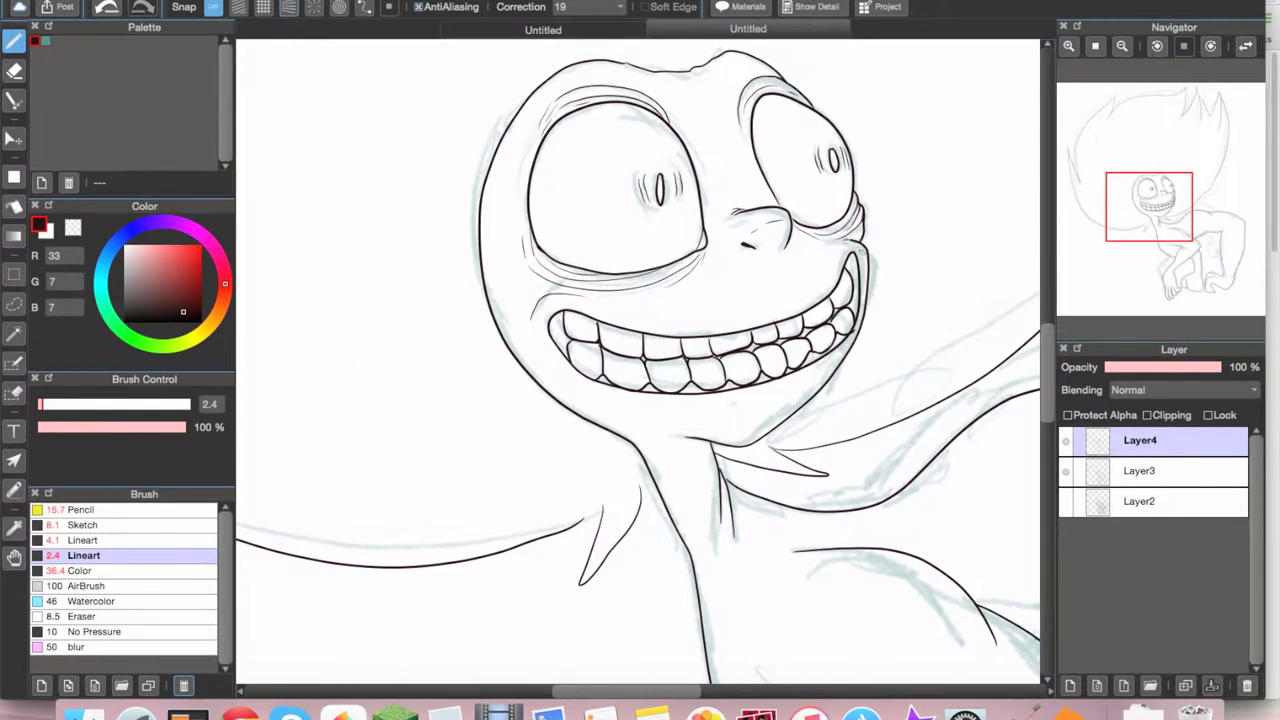
# Step: Ink the far shoulder hump above the back and the angular shape beneath the belly with the 4.1 Lineart brush
pyautogui.scroll(-5, 643, 334)
pyautogui.press('Up')
pyautogui.scroll(3, 643, 334)
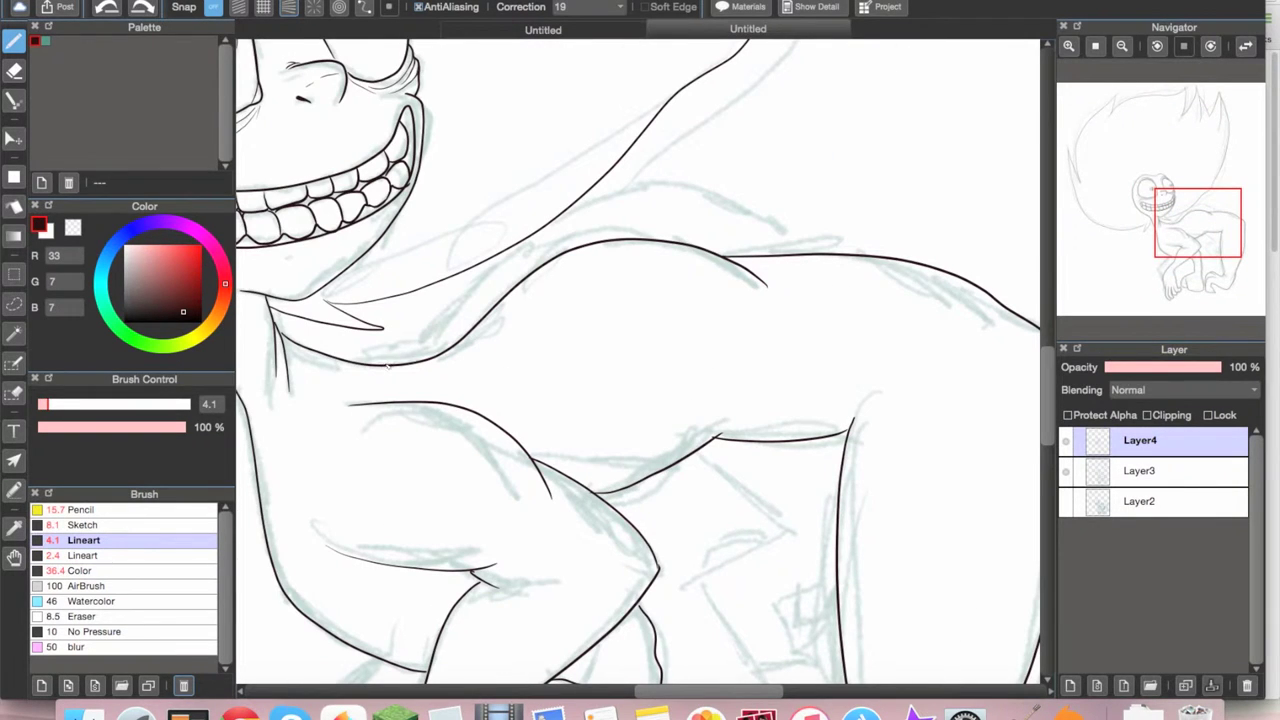
pyautogui.scroll(-5, 619, 288)
pyautogui.hscroll(2, 619, 288)
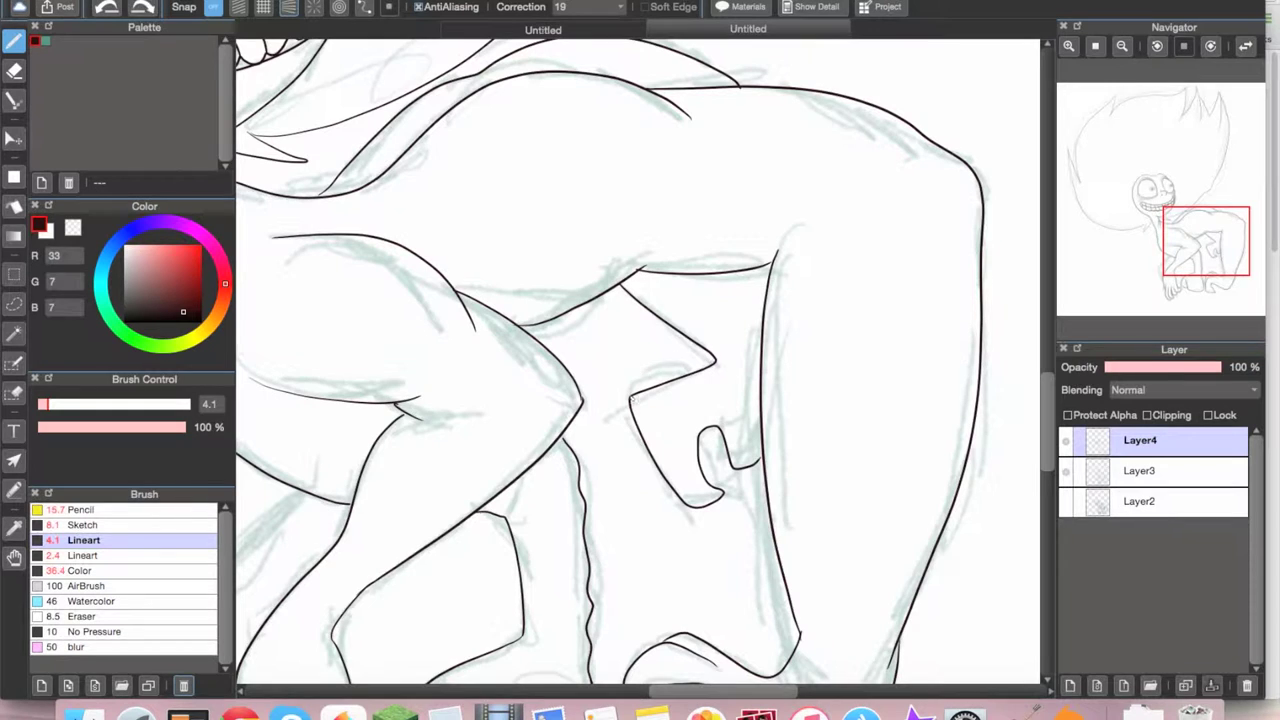
# Step: Fill the far hump above the back with the dark line colour and ink the folds on the shape beneath the belly
pyautogui.scroll(4, 707, 338)
pyautogui.hscroll(1, 707, 338)
pyautogui.press('g')
pyautogui.press('b')
pyautogui.press('g')
pyautogui.click(358, 337)
pyautogui.press('b')
pyautogui.scroll(3, 878, 337)
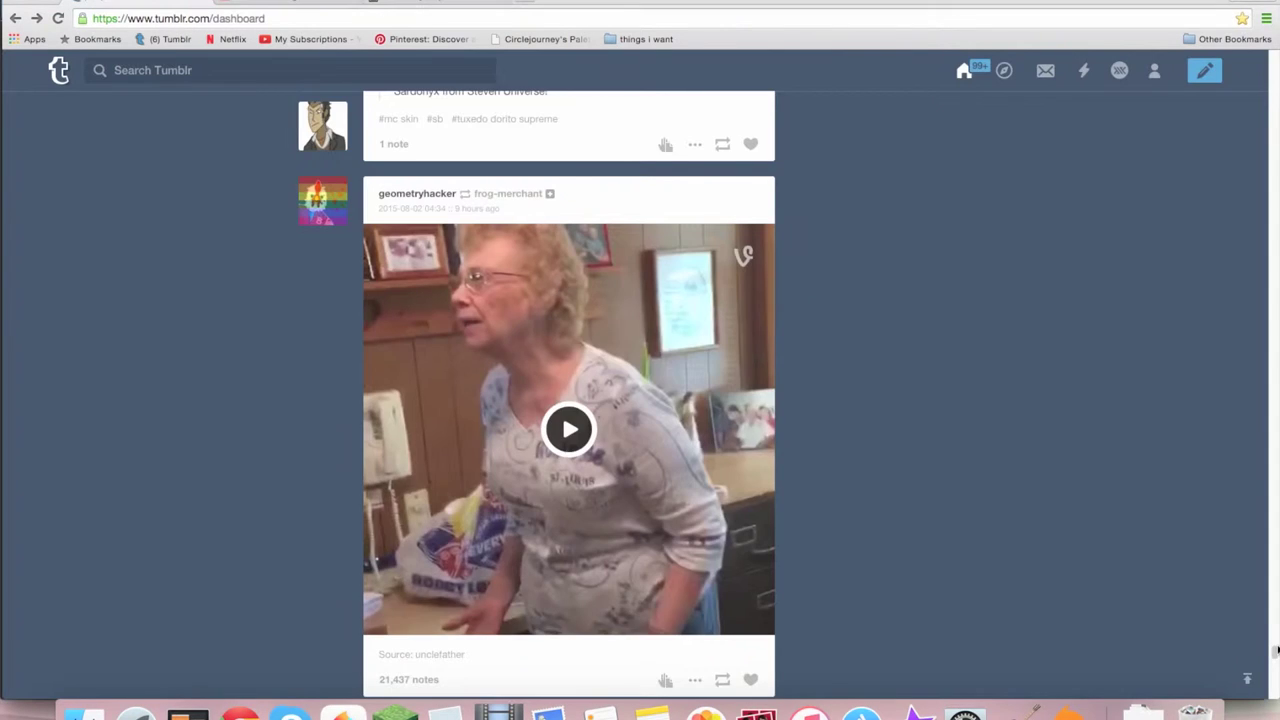
pyautogui.scroll(-5, 1231, 197)
pyautogui.click(1266, 18)
pyautogui.click(969, 160)
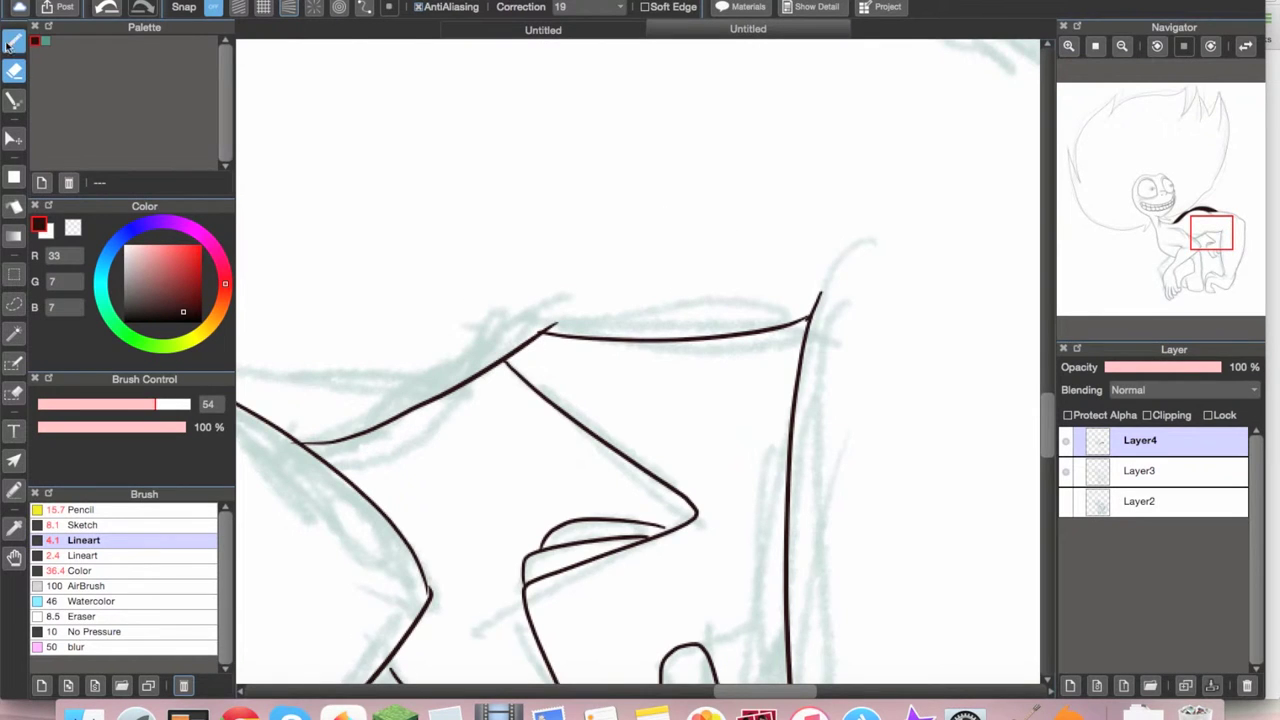
# Step: Ink the small inner lines of the hook shape beneath the belly and fill the area beside the hind leg with the dark colour
pyautogui.click(14, 40)
pyautogui.scroll(-5, 640, 360)
pyautogui.moveTo(611, 456); pyautogui.dragTo(622, 512)
pyautogui.click(14, 207)
pyautogui.click(606, 300)
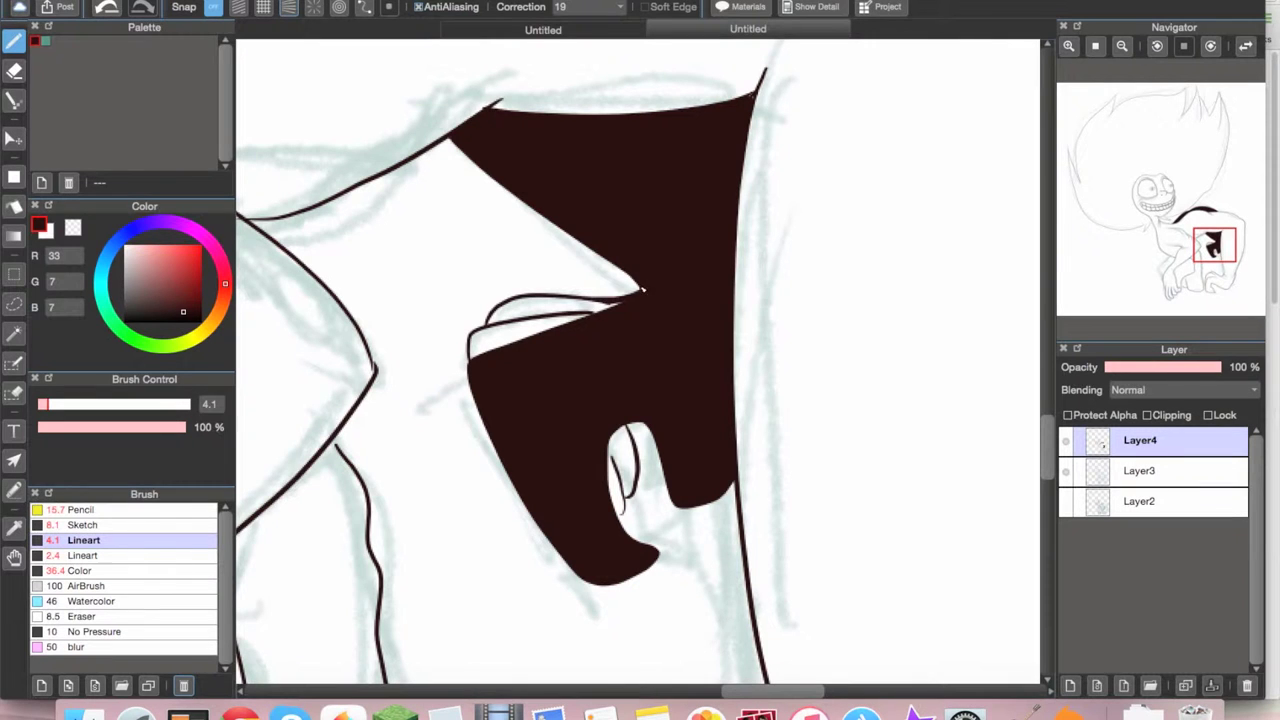
# Step: Fill the folds beside the dark area beneath the belly and paint over the leftover gaps with the 36.4 Color brush
pyautogui.press('g')
pyautogui.click(540, 318)
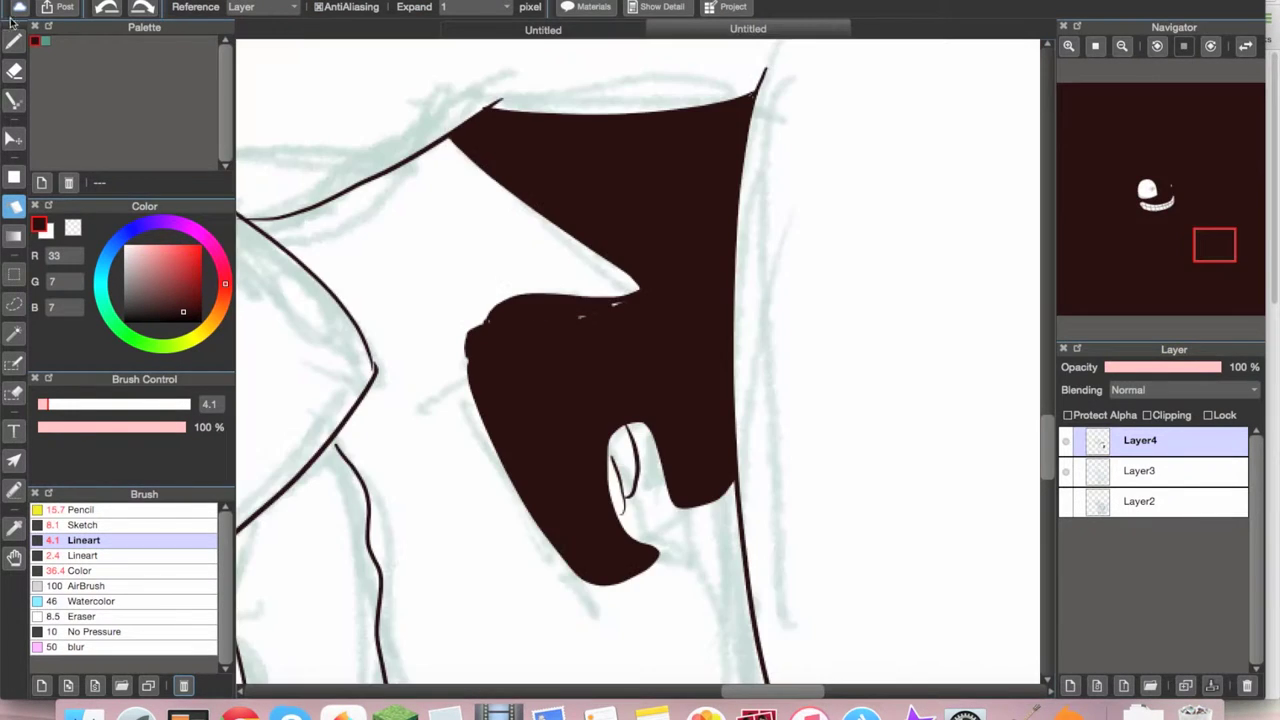
pyautogui.click(80, 570)
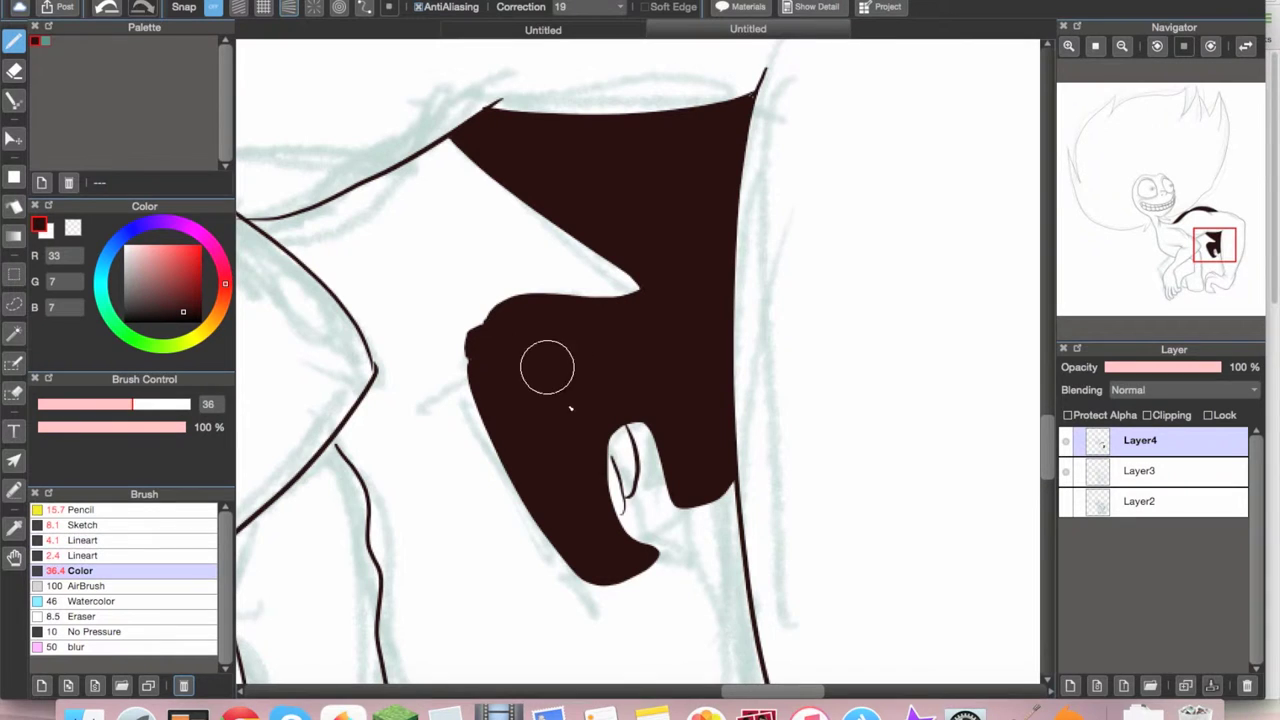
pyautogui.moveTo(628, 478); pyautogui.dragTo(620, 432)
# Step: Ink the outline of the far forearm behind the front arm with the 4.1 Lineart brush and fill it with the dark colour
pyautogui.hscroll(-5, 640, 360)
pyautogui.click(83, 540)
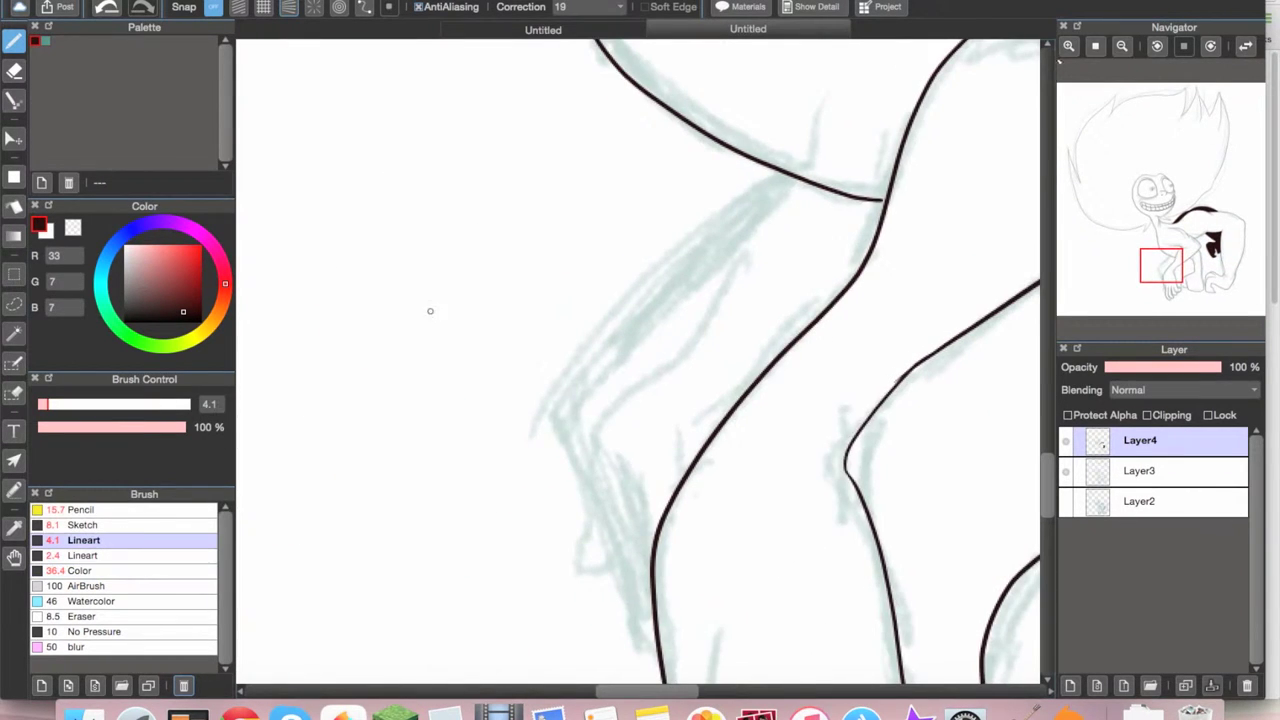
pyautogui.moveTo(748, 218)
pyautogui.mouseDown()
pyautogui.moveTo(608, 440)
pyautogui.moveTo(648, 548)
pyautogui.mouseUp()
pyautogui.click(14, 207)
pyautogui.click(700, 340)
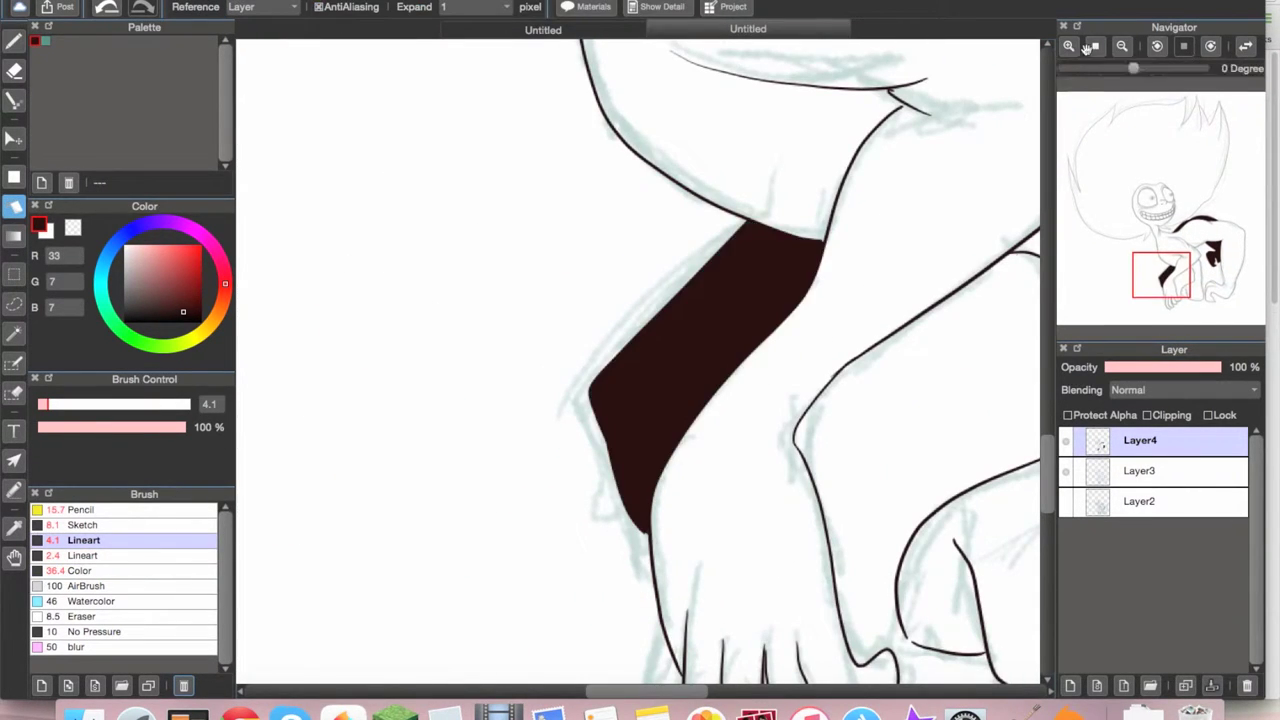
# Step: Fill the small sliver in the middle foot with the dark colour and ink short closing strokes at the shoulder and elbow creases
pyautogui.hotkey('ctrl', '0')
pyautogui.press('b')
pyautogui.scroll(3, 740, 500)
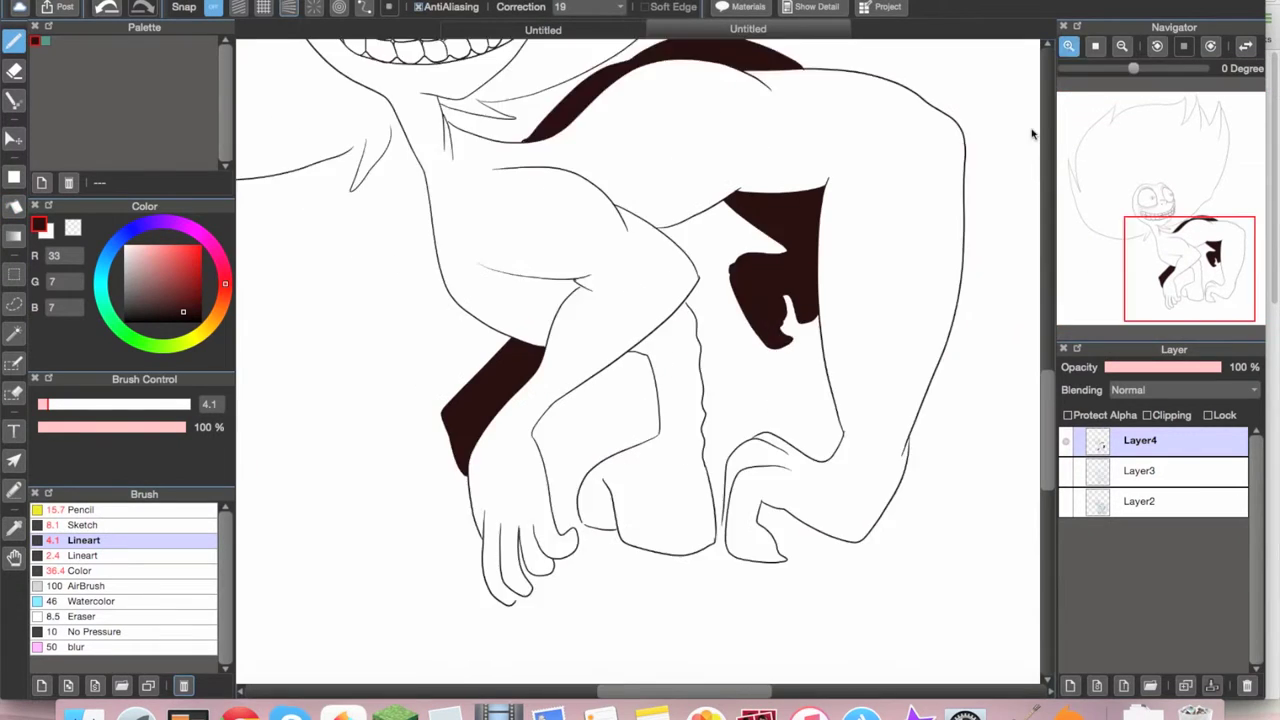
pyautogui.click(592, 578)
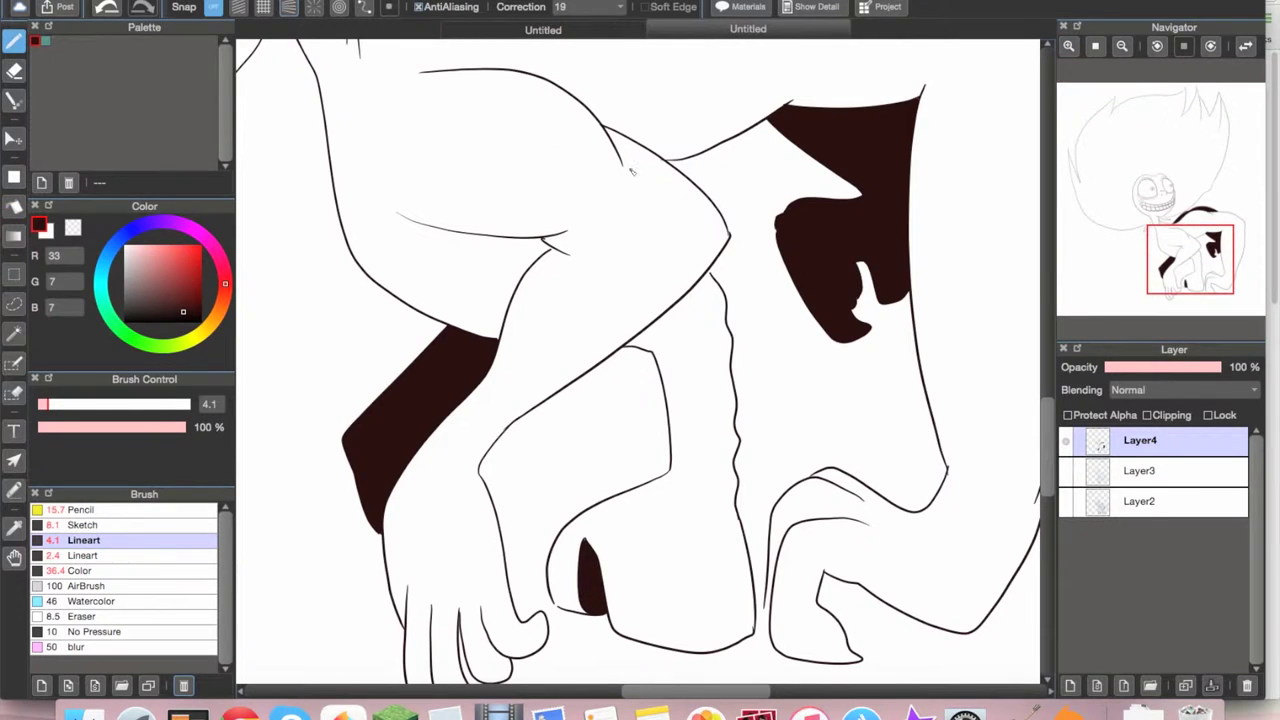
pyautogui.click(12, 207)
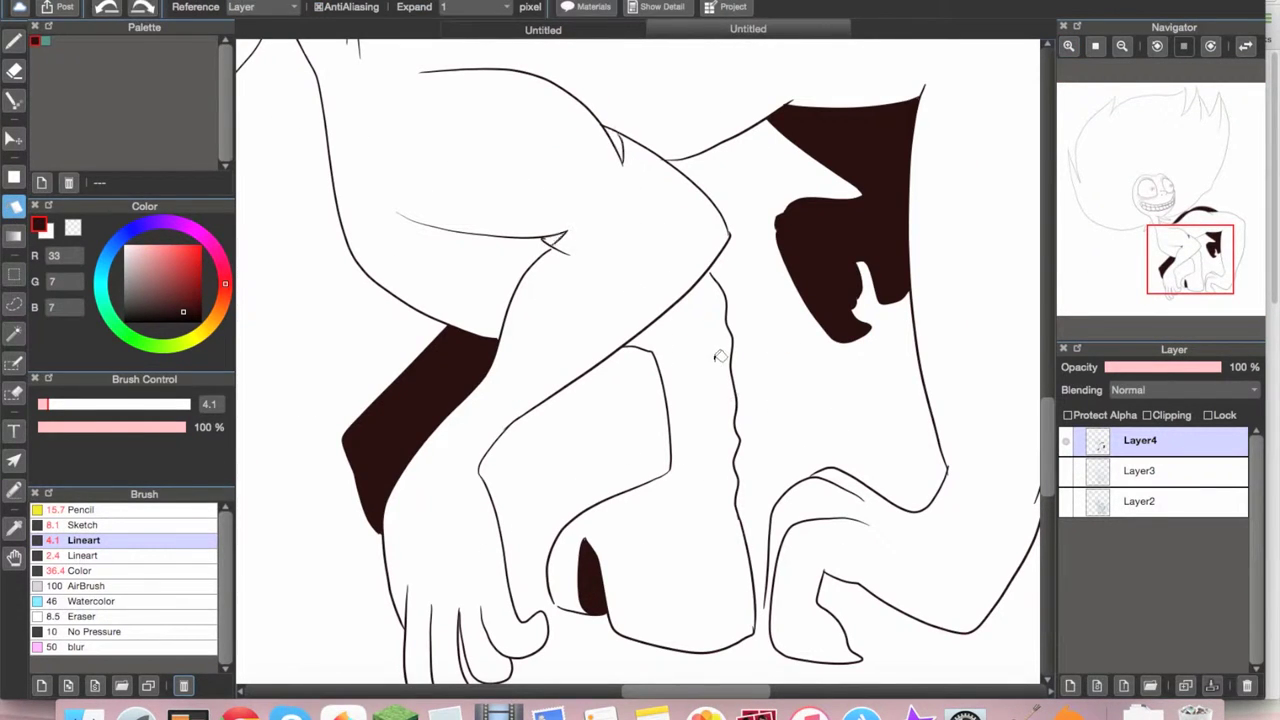
# Step: Erase the overlapping line where the forearm meets the elbow crease, with the eraser at size 21
pyautogui.press('e')
pyautogui.scroll(3, 491, 183)
pyautogui.hscroll(-1, 678, 349)
pyautogui.press('[')
pyautogui.press('[')
pyautogui.press('[')
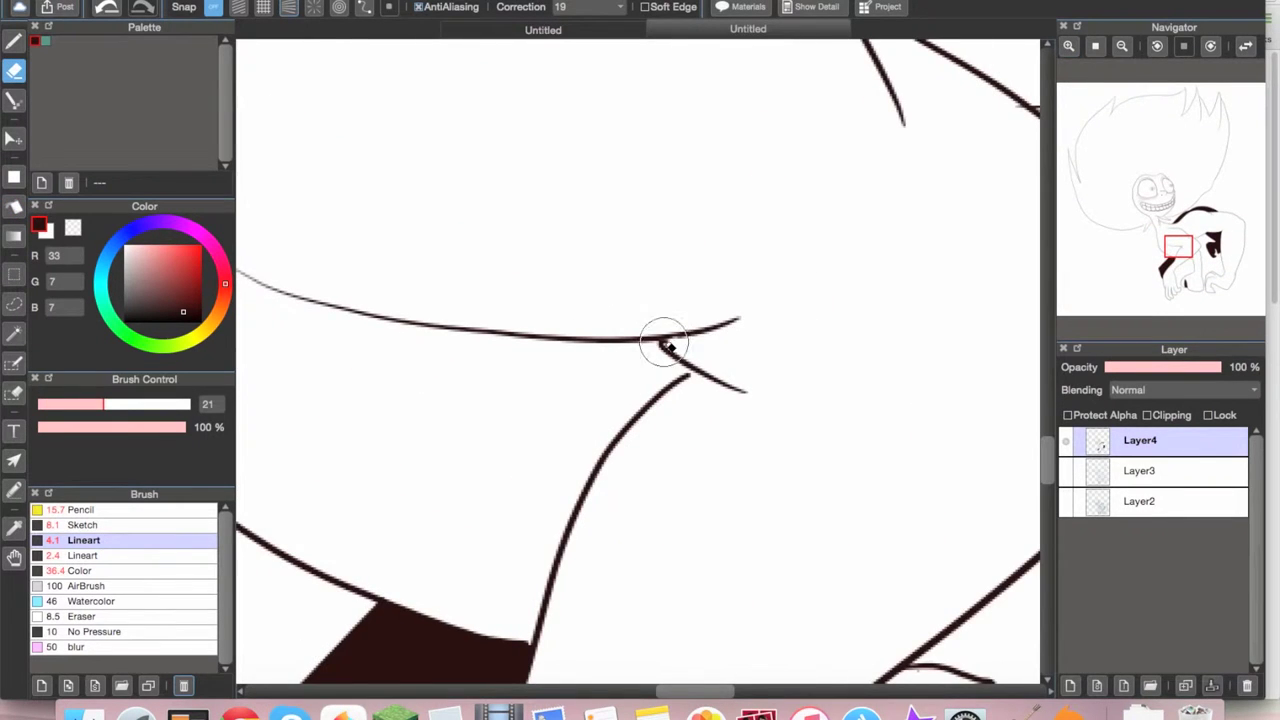
# Step: Ink the closing strokes of the pointed hair tufts beside the neck with the 4.1 Lineart brush
pyautogui.press('super+0')
pyautogui.press('b')
pyautogui.scroll(5, 602, 409)
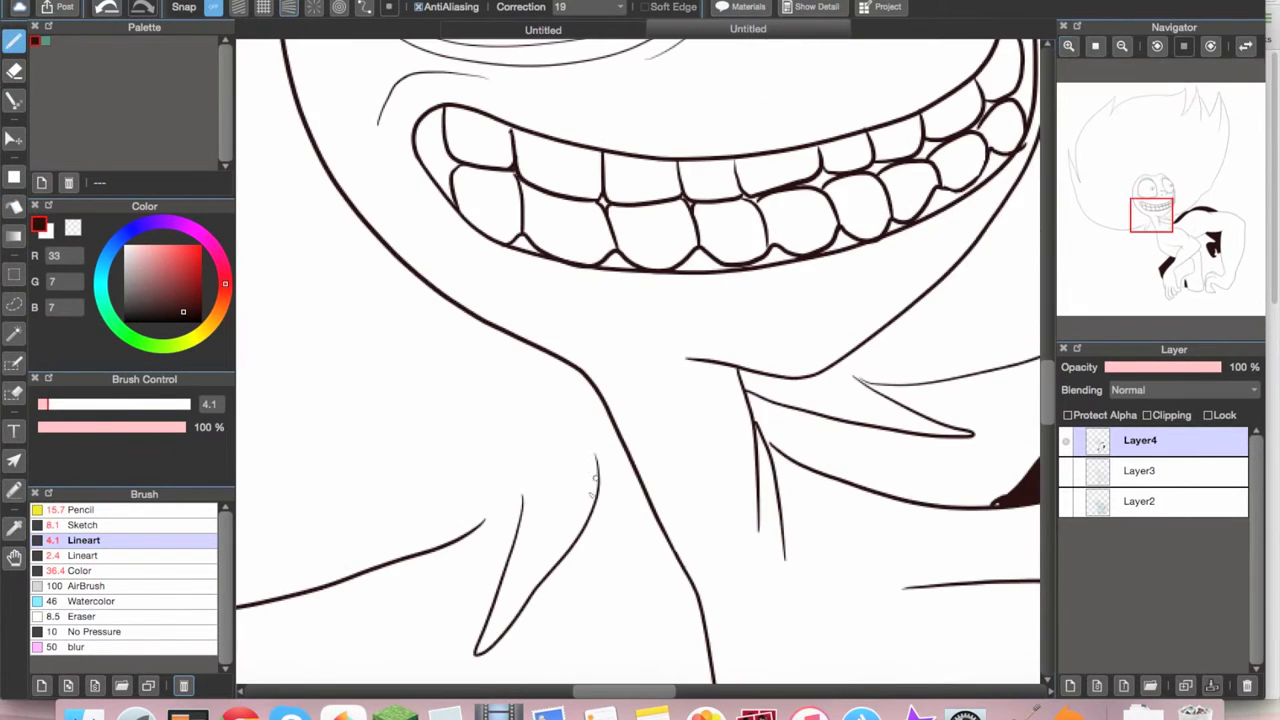
pyautogui.moveTo(530, 490); pyautogui.dragTo(489, 552)
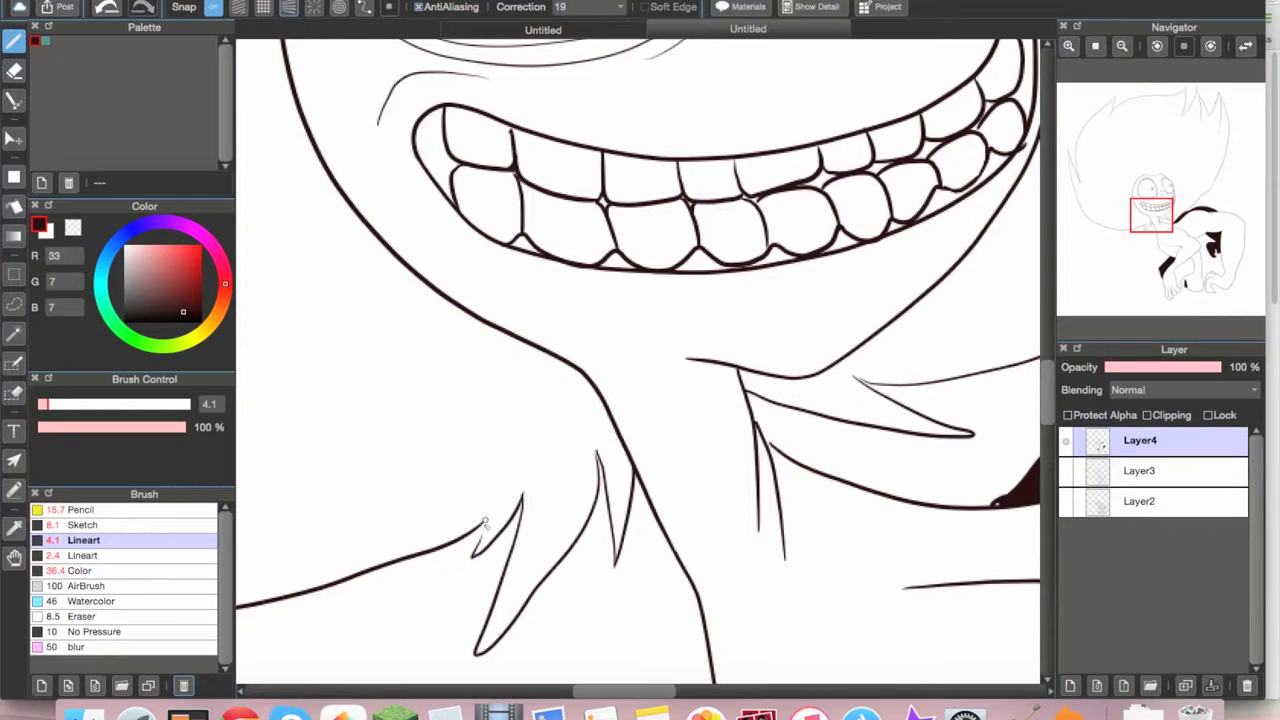
pyautogui.scroll(-8, 800, 292)
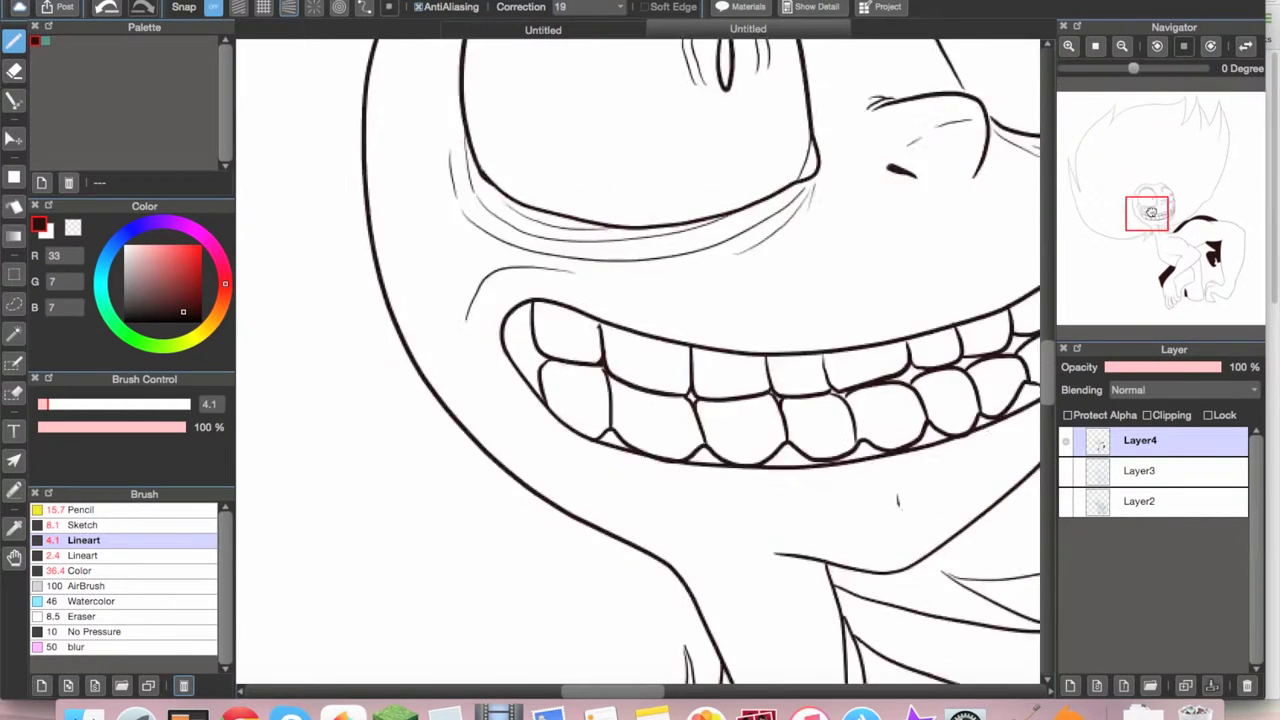
# Step: Add a new layer beneath the line art layer and set the colour to blue-grey R133 G159 B170
pyautogui.click(1070, 685)
pyautogui.click(103, 265)
pyautogui.click(140, 270)
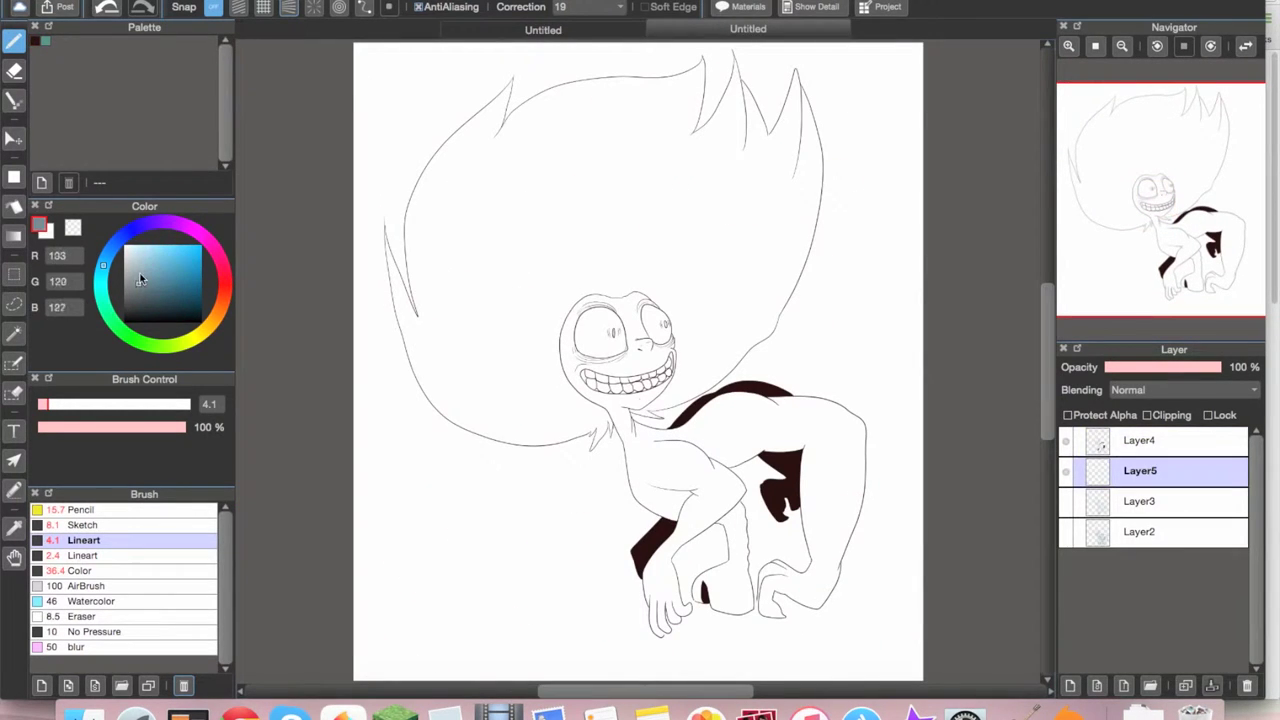
# Step: Try to select the background around the creature with the Magic Wand
pyautogui.click(14, 205)
pyautogui.click(14, 333)
pyautogui.click(889, 300)
pyautogui.press('super+d')
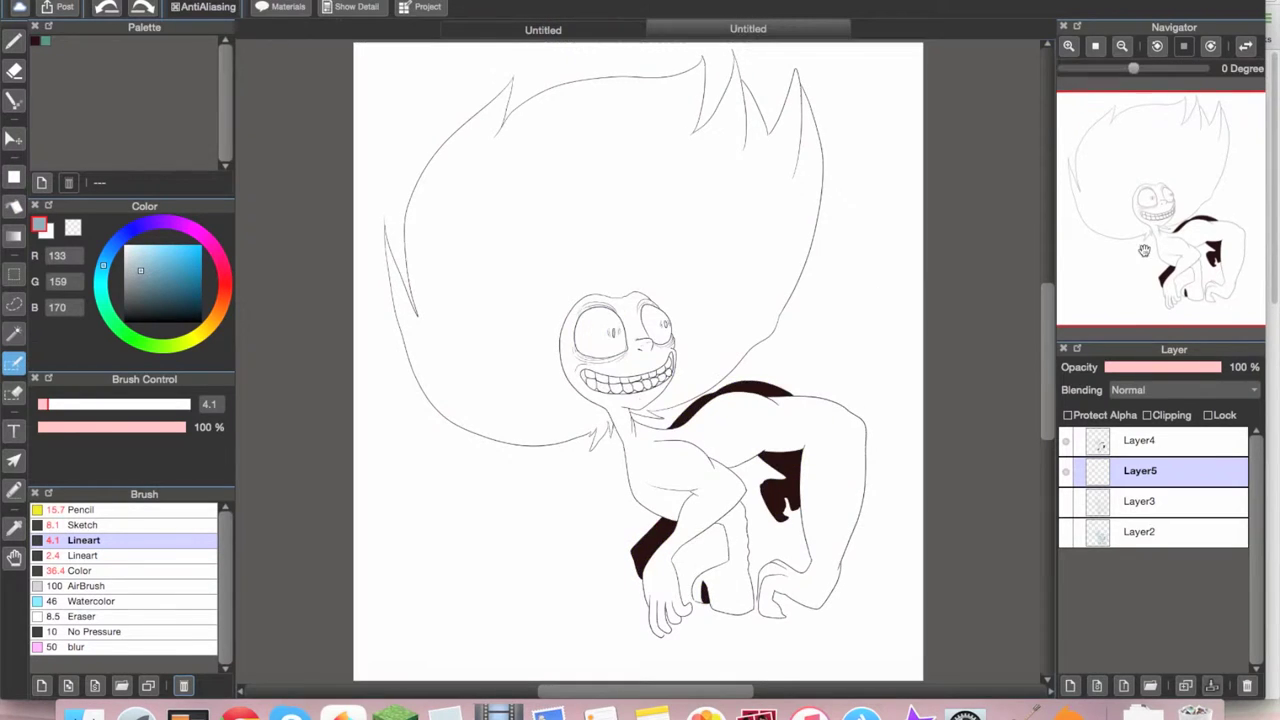
# Step: Bridge the small gaps in the hair outline with short Select Pen marks between the spikes and farther down
pyautogui.scroll(5, 1126, 240)
pyautogui.moveTo(1172, 217); pyautogui.dragTo(1210, 113)
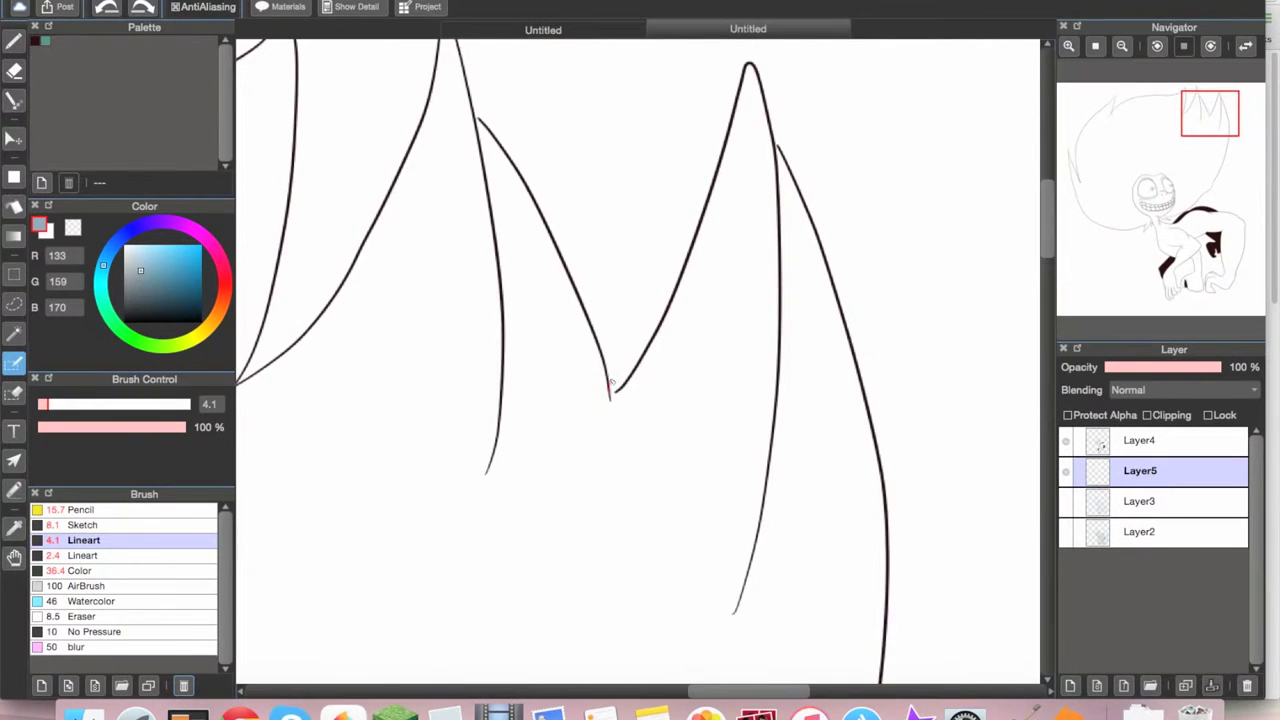
pyautogui.press('b')
pyautogui.press('super+a')
pyautogui.press('super+d')
pyautogui.moveTo(1210, 138)
pyautogui.mouseDown()
pyautogui.moveTo(1091, 168)
pyautogui.moveTo(1100, 252)
pyautogui.moveTo(1166, 266)
pyautogui.moveTo(1182, 288)
pyautogui.mouseUp()
pyautogui.moveTo(640, 362); pyautogui.dragTo(652, 372)
pyautogui.moveTo(1180, 286); pyautogui.dragTo(1208, 278)
pyautogui.moveTo(584, 462); pyautogui.dragTo(588, 490)
# Step: Try to isolate the creature with a Magic Wand selection and invert it, then drop the selection
pyautogui.scroll(15, 587, 486)
pyautogui.press('w')
pyautogui.click(513, 487)
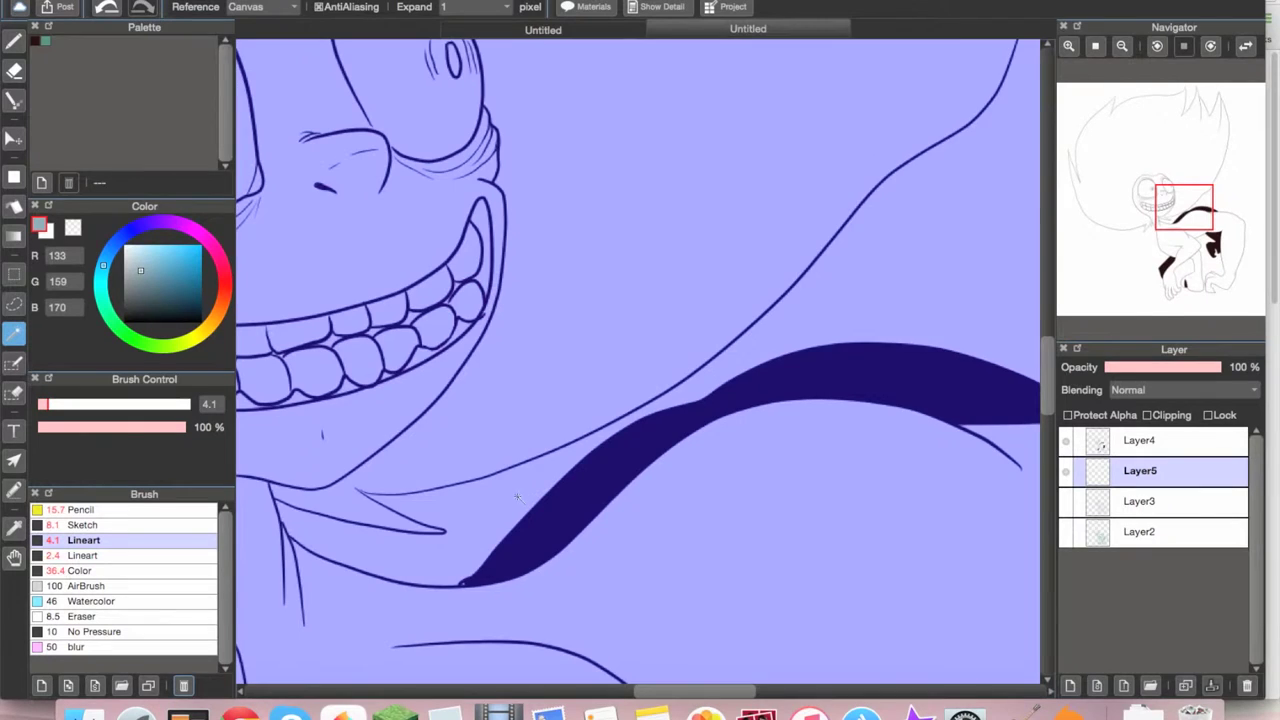
pyautogui.scroll(-5, 517, 497)
pyautogui.hotkey('ctrl', 'shift', 'i')
pyautogui.hotkey('ctrl', 'd')
# Step: Bridge the hair outline gaps at the outer spikes with the Select Pen and select the background around the creature
pyautogui.scroll(5, 400, 300)
pyautogui.moveTo(352, 176); pyautogui.dragTo(365, 228)
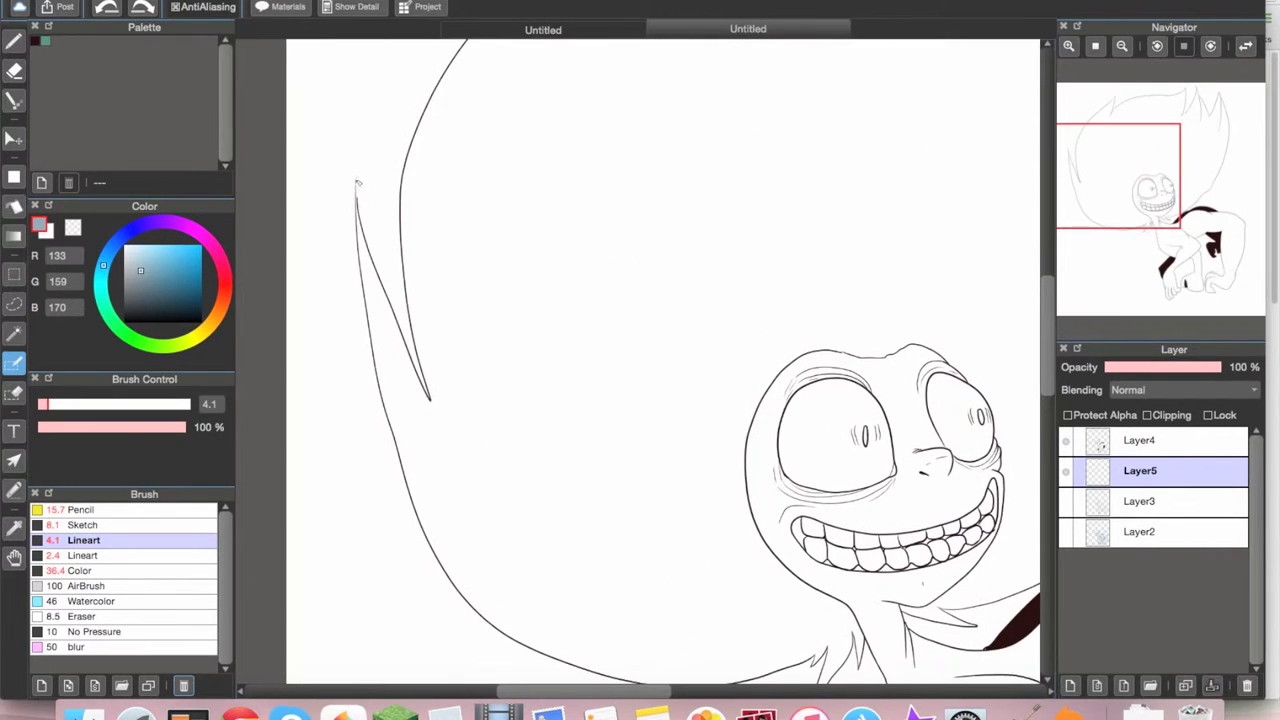
pyautogui.moveTo(1122, 208); pyautogui.dragTo(1178, 155)
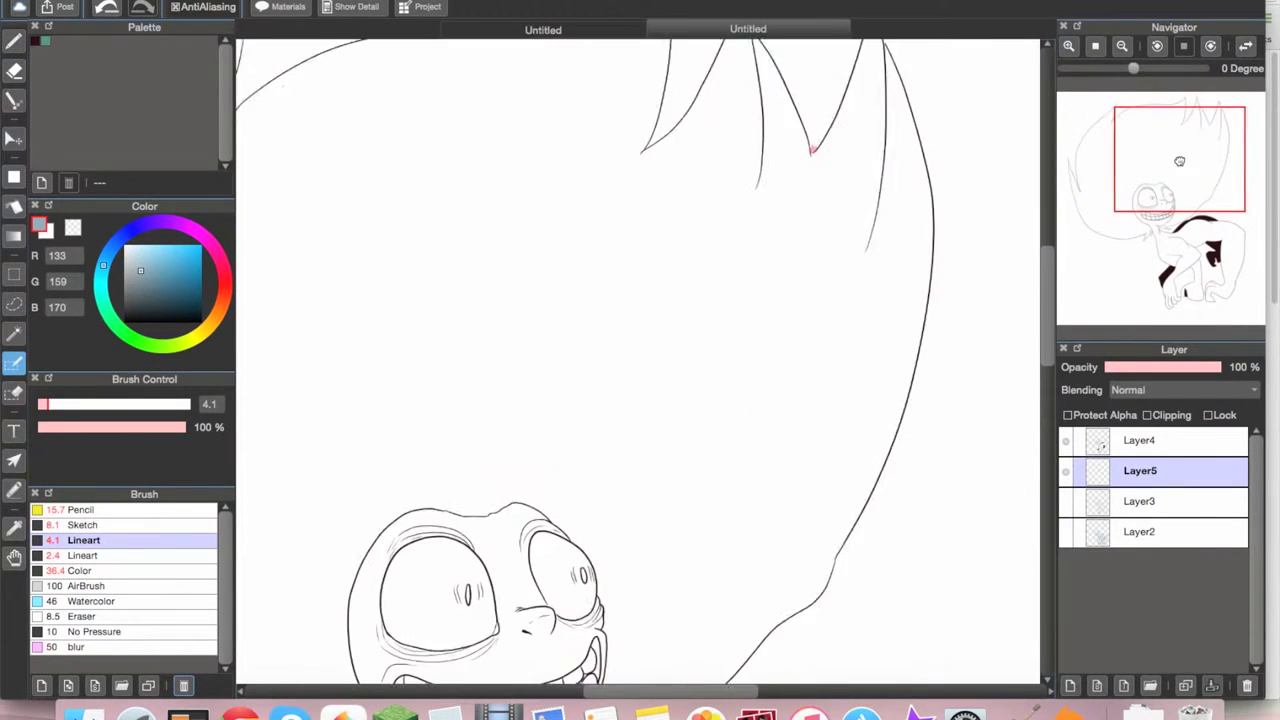
pyautogui.press('w')
pyautogui.click(814, 140)
pyautogui.scroll(-5, 1054, 358)
# Step: Invert the selection and paint the whole creature blue-grey with an enlarged Color brush, then deselect
pyautogui.press('b')
pyautogui.click(80, 570)
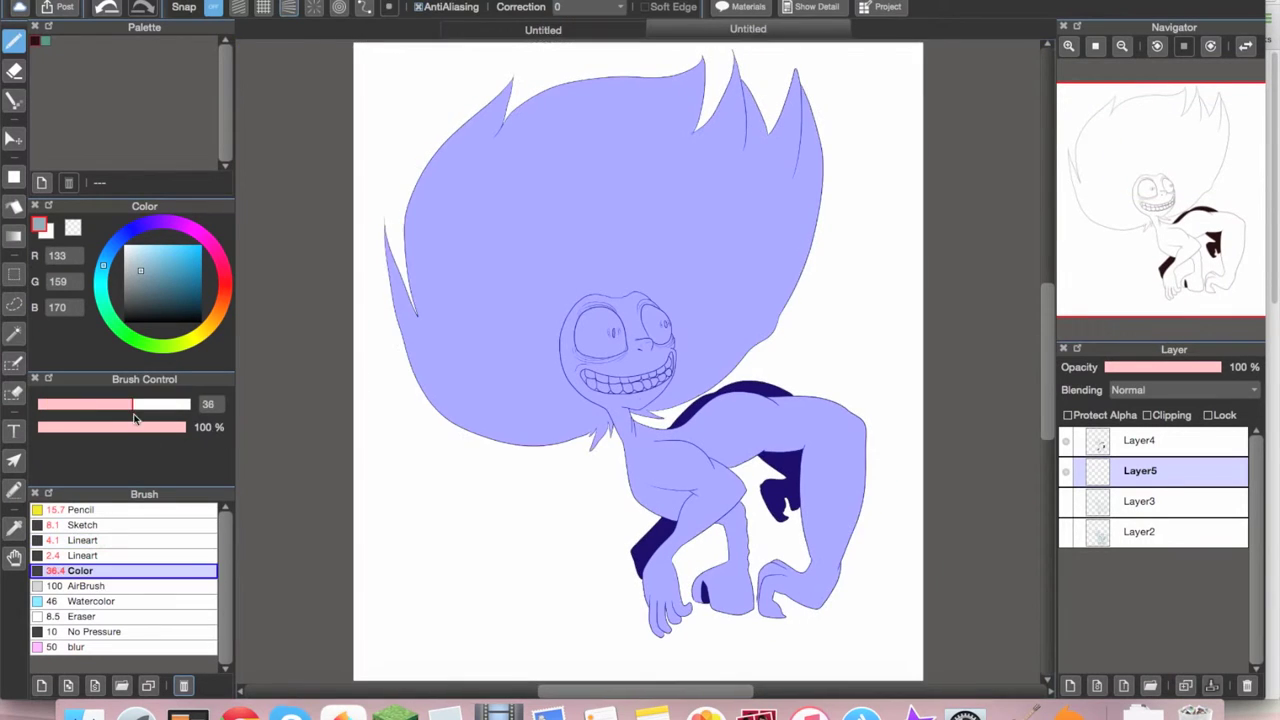
pyautogui.hotkey('ctrl', 'shift', 'i')
pyautogui.moveTo(170, 404); pyautogui.dragTo(225, 404)
pyautogui.moveTo(700, 450)
pyautogui.mouseDown()
pyautogui.moveTo(790, 560)
pyautogui.moveTo(600, 200)
pyautogui.moveTo(540, 320)
pyautogui.mouseUp()
pyautogui.hotkey('ctrl', 'd')
# Step: Paint the hair pale blue-grey R187 G202 B208 on a new clipping layer and merge it into the base colour layer
pyautogui.click(1069, 685)
pyautogui.click(1147, 415)
pyautogui.press('w')
pyautogui.click(428, 302)
pyautogui.click(131, 259)
pyautogui.press('b')
pyautogui.moveTo(480, 110); pyautogui.dragTo(540, 120)
pyautogui.hotkey('ctrl', 'z')
pyautogui.hotkey('ctrl', 'z')
pyautogui.hotkey('ctrl', 'z')
pyautogui.hotkey('ctrl', 'z')
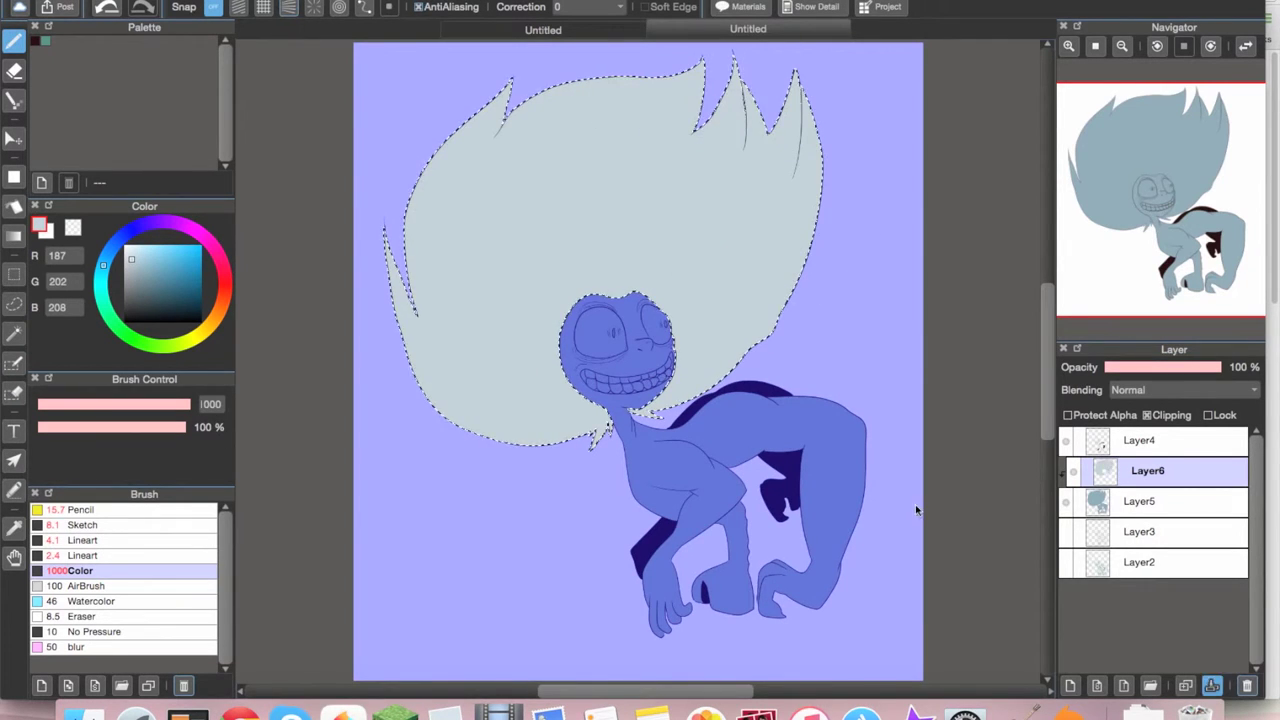
# Step: Set the colour to pale yellow R233 G232 B194 and select the interior of the larger eye
pyautogui.click(139, 256)
pyautogui.scroll(5, 620, 340)
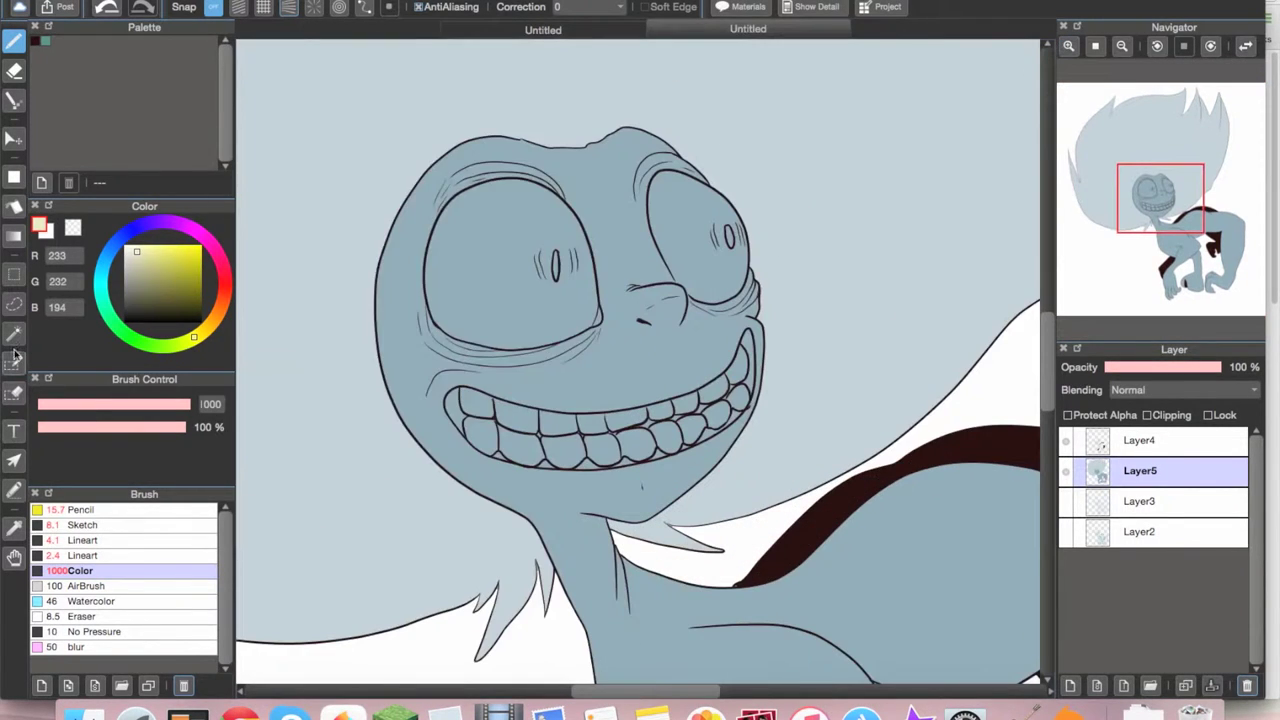
pyautogui.press('w')
pyautogui.click(510, 265)
pyautogui.press('b')
pyautogui.click(705, 256)
pyautogui.hotkey('ctrl', 'd')
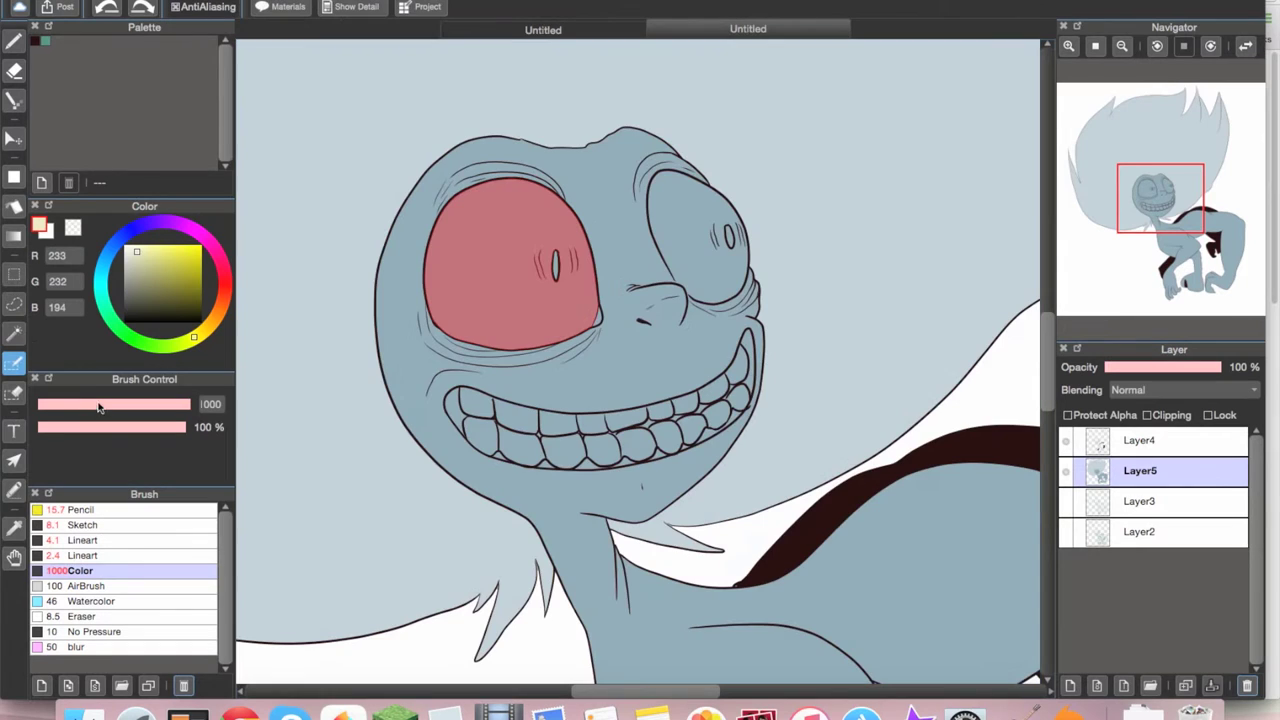
# Step: Undo the latest selection changes and add the smaller eye's interior to the larger eye's selection
pyautogui.click(676, 271)
pyautogui.press('w')
pyautogui.hotkey('ctrl', 'z')
pyautogui.hotkey('ctrl', 'z')
pyautogui.hotkey('ctrl', 'z')
pyautogui.keyDown('shift'); pyautogui.click(700, 240); pyautogui.keyUp('shift')
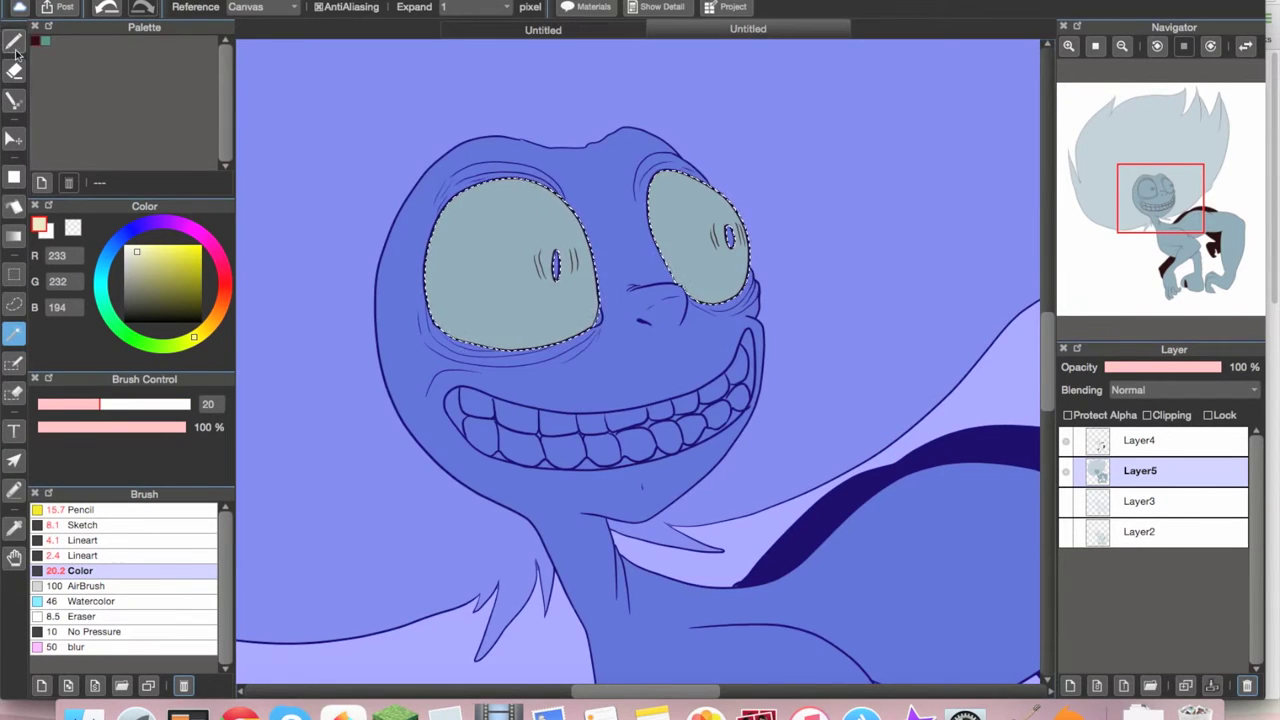
# Step: Paint both selected eyes olive yellow R170 G169 B86 with the Color brush and deselect
pyautogui.press('p')
pyautogui.moveTo(455, 200); pyautogui.dragTo(438, 305)
pyautogui.click(140, 270)
pyautogui.click(161, 270)
pyautogui.moveTo(440, 260); pyautogui.dragTo(730, 240)
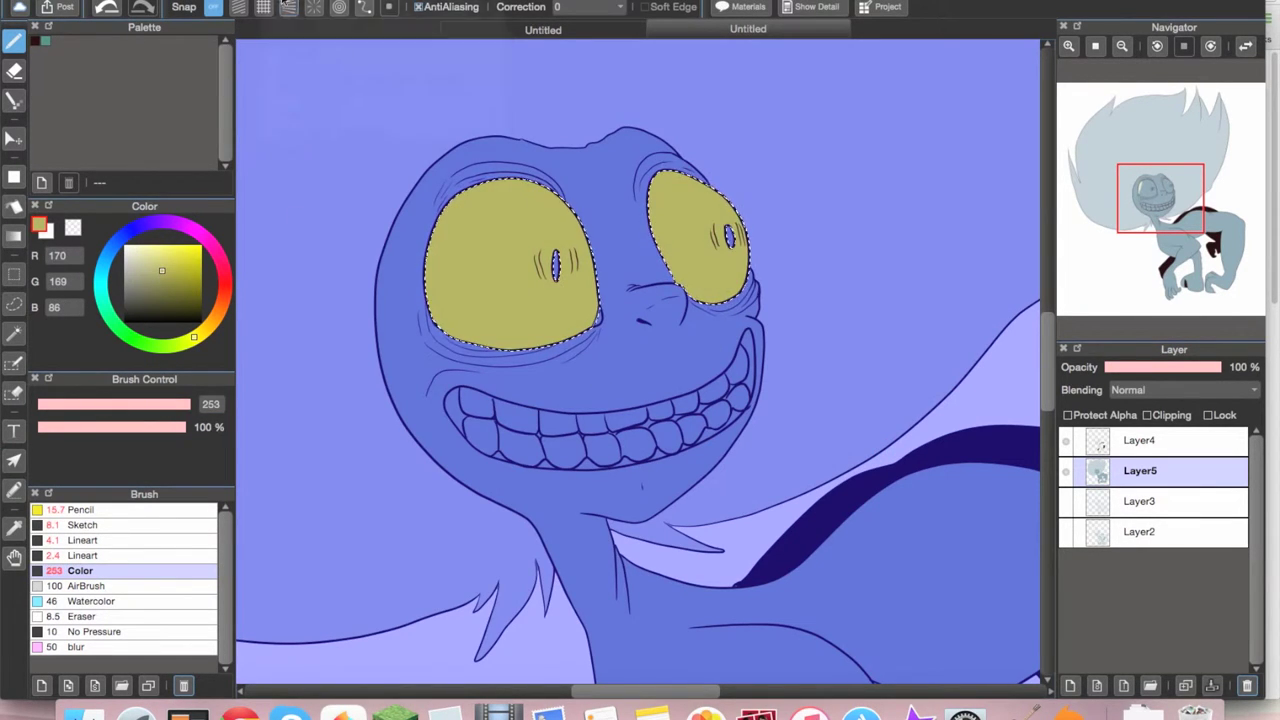
pyautogui.hotkey('ctrl', 'd')
# Step: Fill all the teeth with cream R248 G247 B194 using the Bucket tool with Canvas as its reference
pyautogui.click(129, 257)
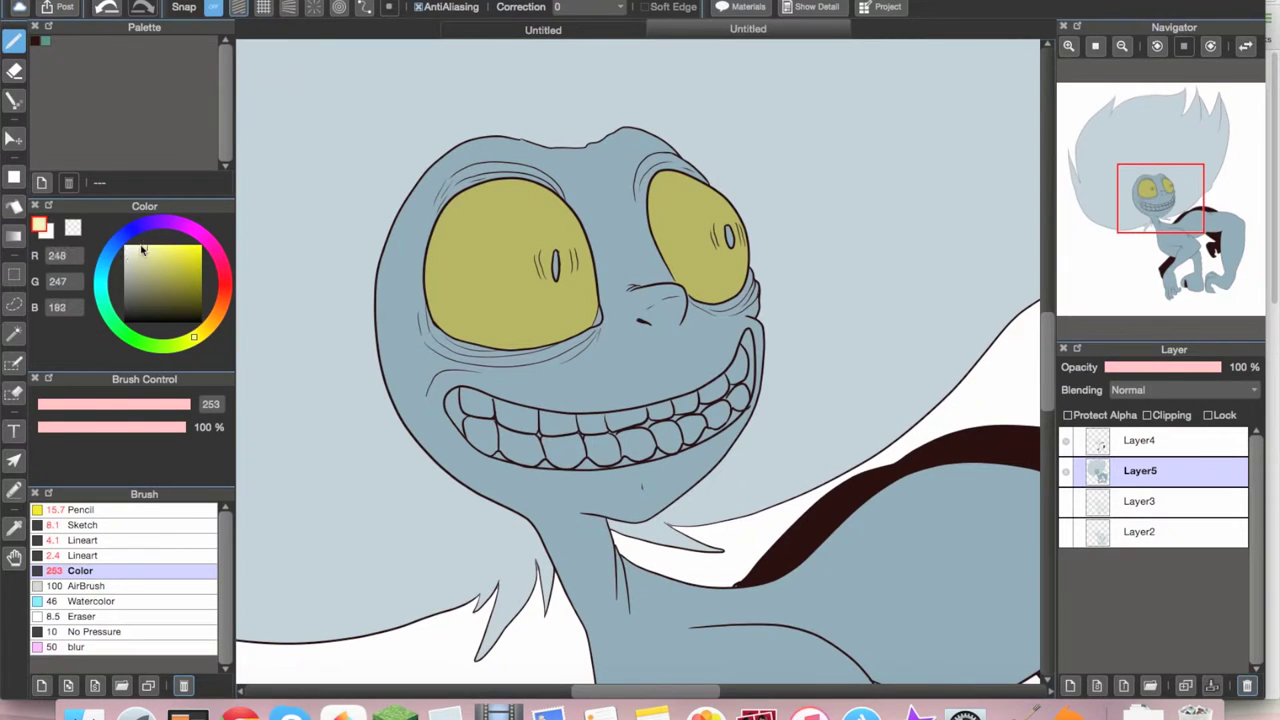
pyautogui.click(140, 247)
pyautogui.click(102, 404)
pyautogui.scroll(3, 600, 400)
pyautogui.scroll(-1, 600, 400)
pyautogui.click(14, 205)
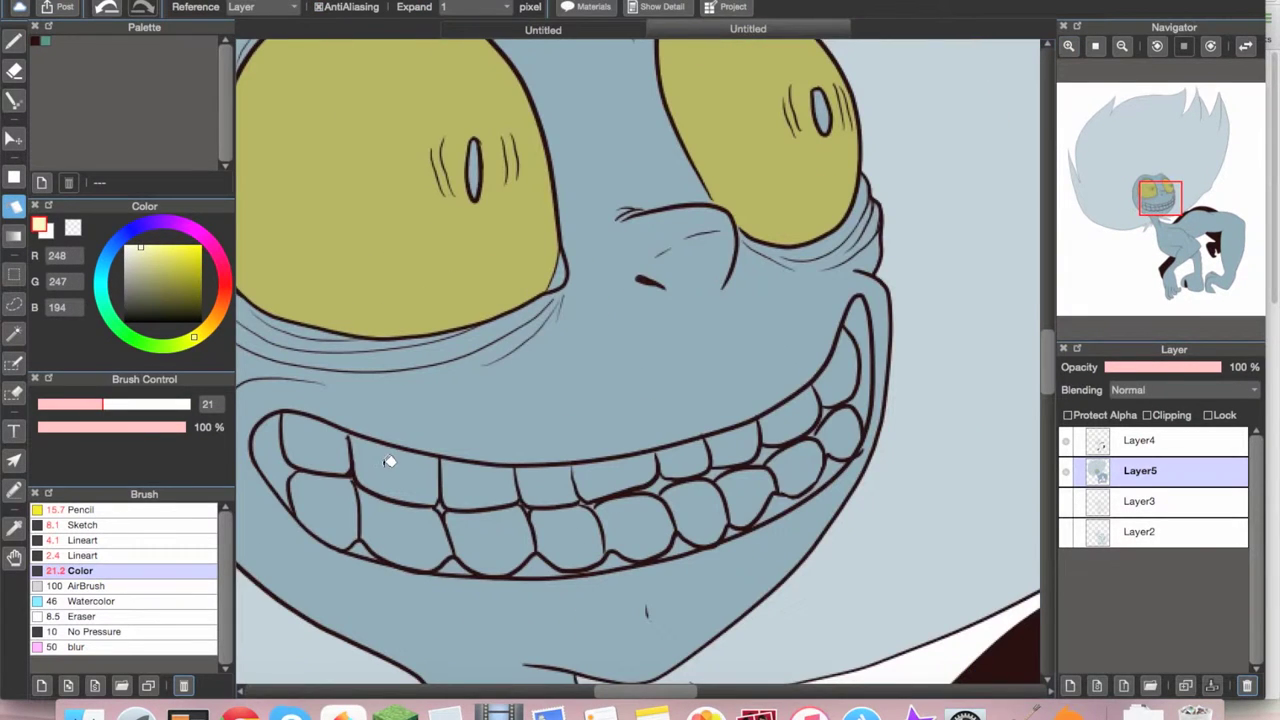
pyautogui.click(260, 6)
pyautogui.click(255, 25)
pyautogui.moveTo(300, 440)
pyautogui.mouseDown()
pyautogui.moveTo(568, 512)
pyautogui.moveTo(641, 517)
pyautogui.moveTo(693, 446)
pyautogui.moveTo(794, 445)
pyautogui.moveTo(830, 358)
pyautogui.mouseUp()
# Step: Fill the mouth corners and a larger gap between the teeth with dark blue-grey R71 G96 B107
pyautogui.click(103, 265)
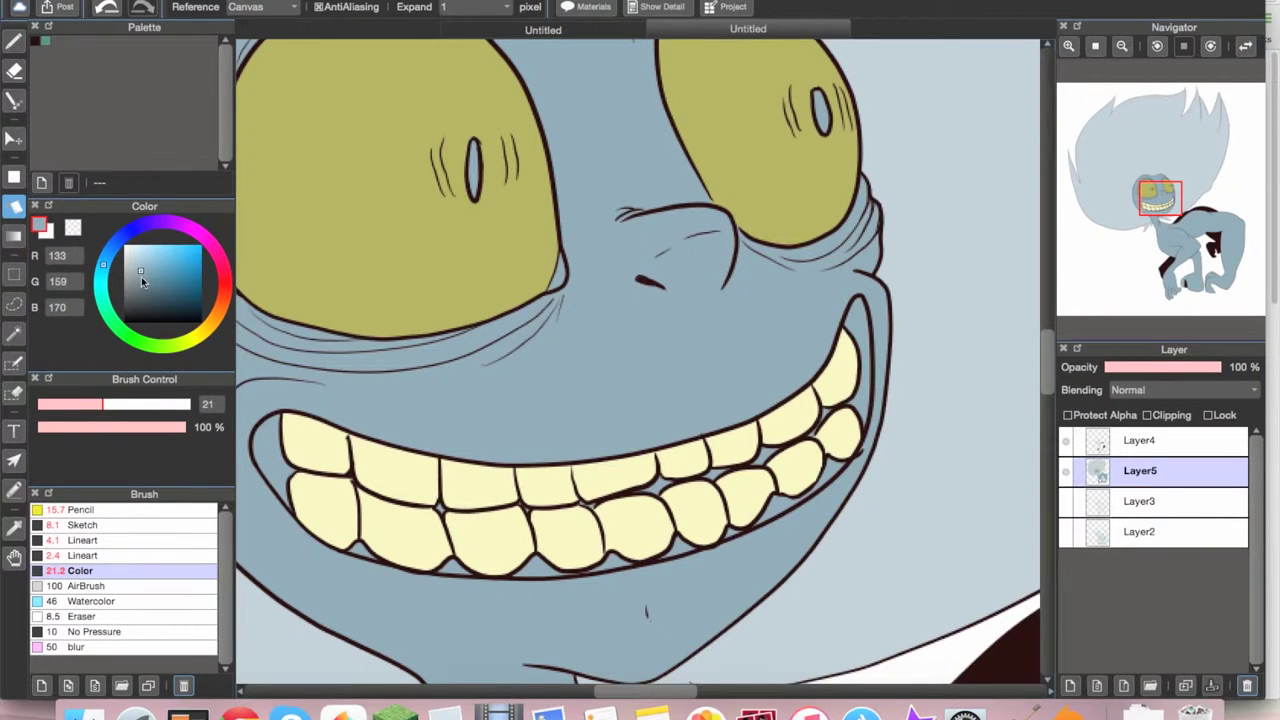
pyautogui.click(150, 290)
pyautogui.click(265, 445)
pyautogui.click(858, 330)
pyautogui.click(765, 455)
# Step: Paint the remaining small gaps between the upper and lower teeth with the Color brush at size 9.3
pyautogui.press('super+plus')
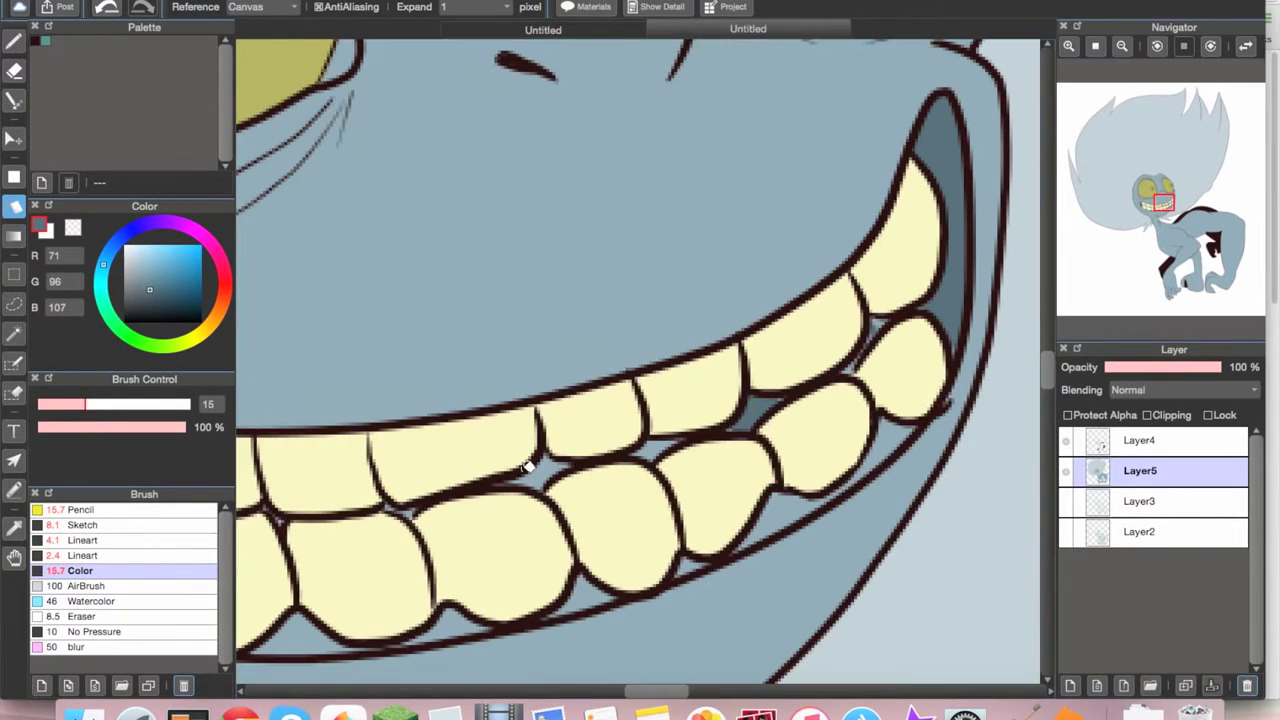
pyautogui.press('b')
pyautogui.moveTo(90, 404); pyautogui.dragTo(65, 404)
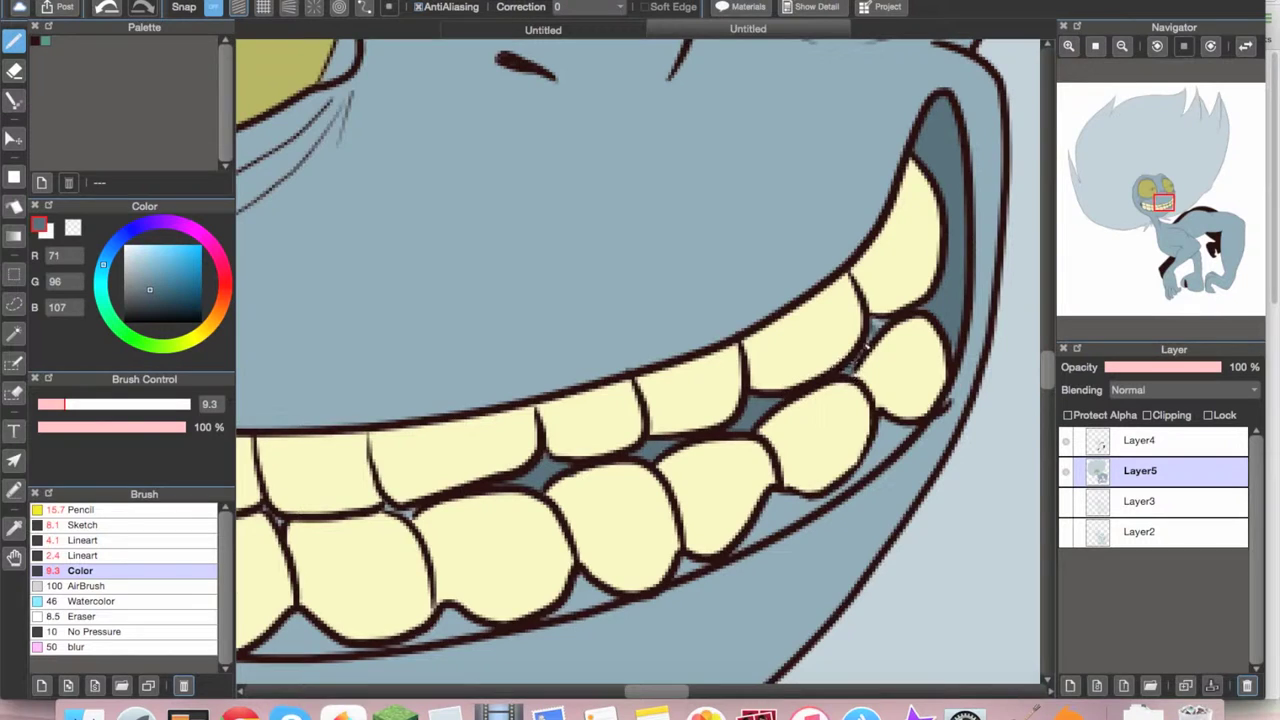
pyautogui.moveTo(868, 312); pyautogui.dragTo(882, 346)
# Step: Paint the gum areas beneath the lower teeth bright yellow R255 G249 B143 along the whole mouth
pyautogui.hscroll(-10, 640, 360)
pyautogui.keyDown('alt'); pyautogui.click(620, 350); pyautogui.keyUp('alt')
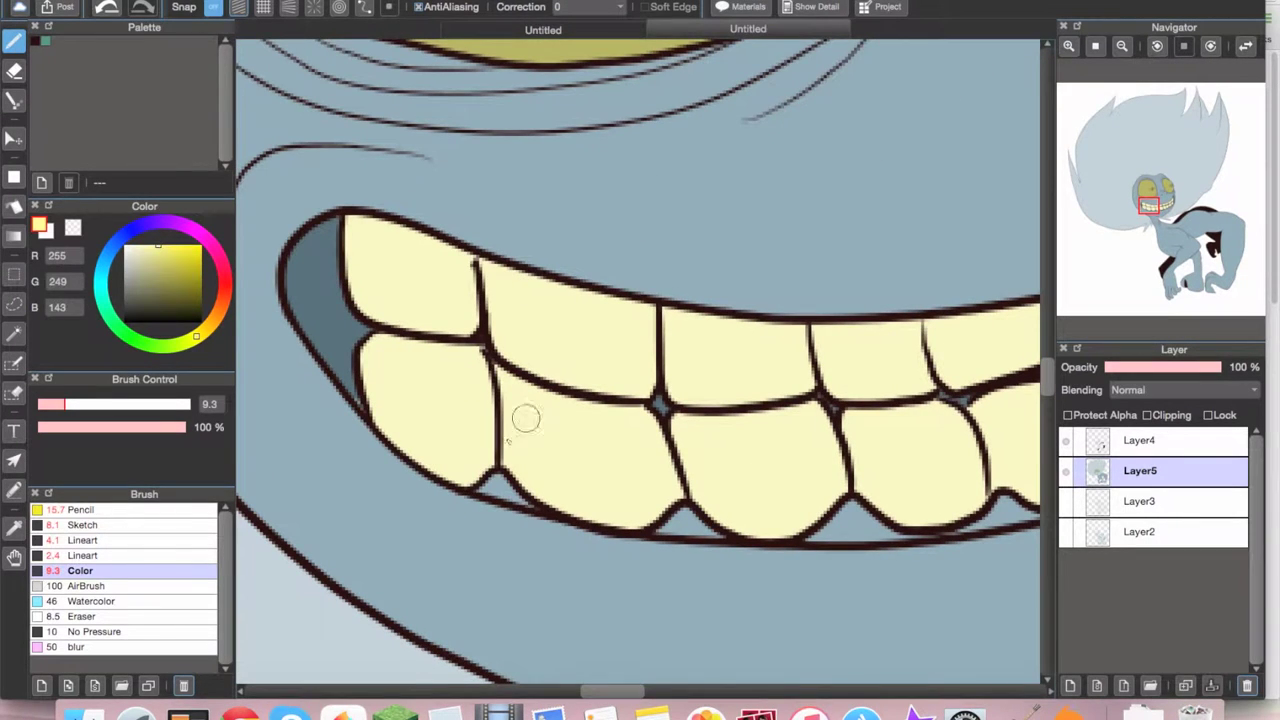
pyautogui.moveTo(825, 537); pyautogui.dragTo(1030, 508)
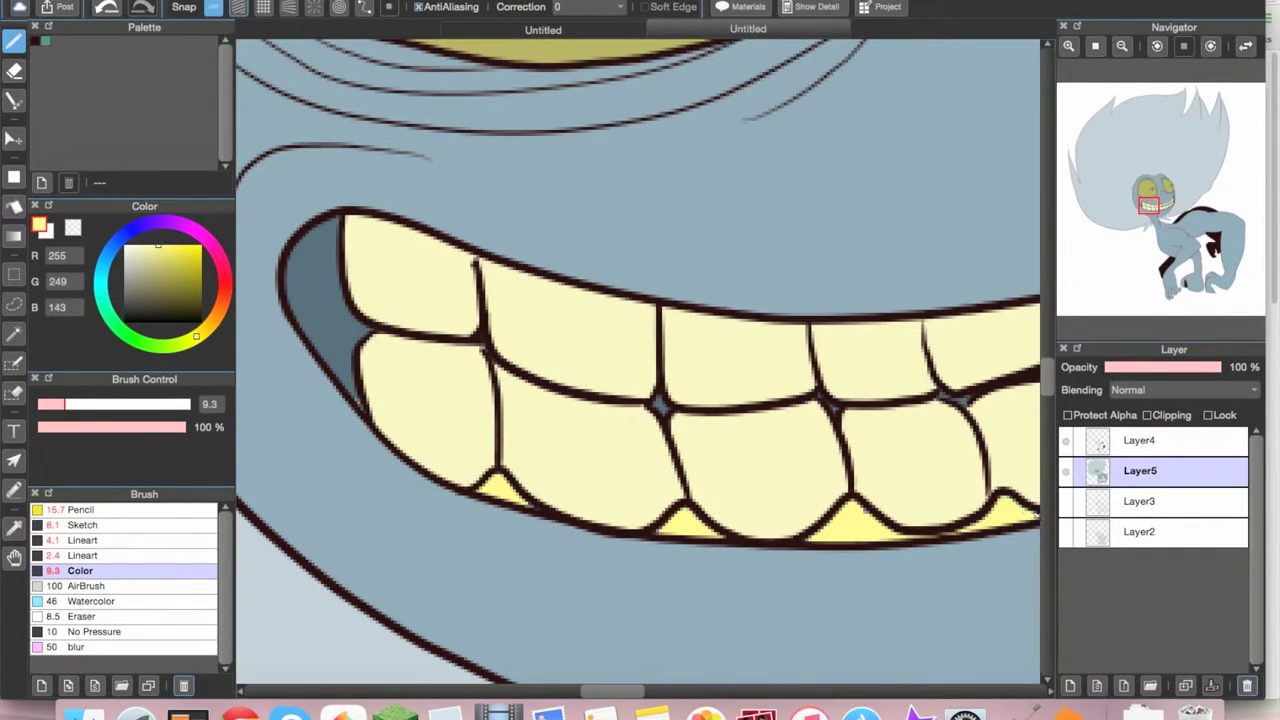
pyautogui.hscroll(8, 640, 400)
pyautogui.moveTo(755, 470); pyautogui.dragTo(715, 520)
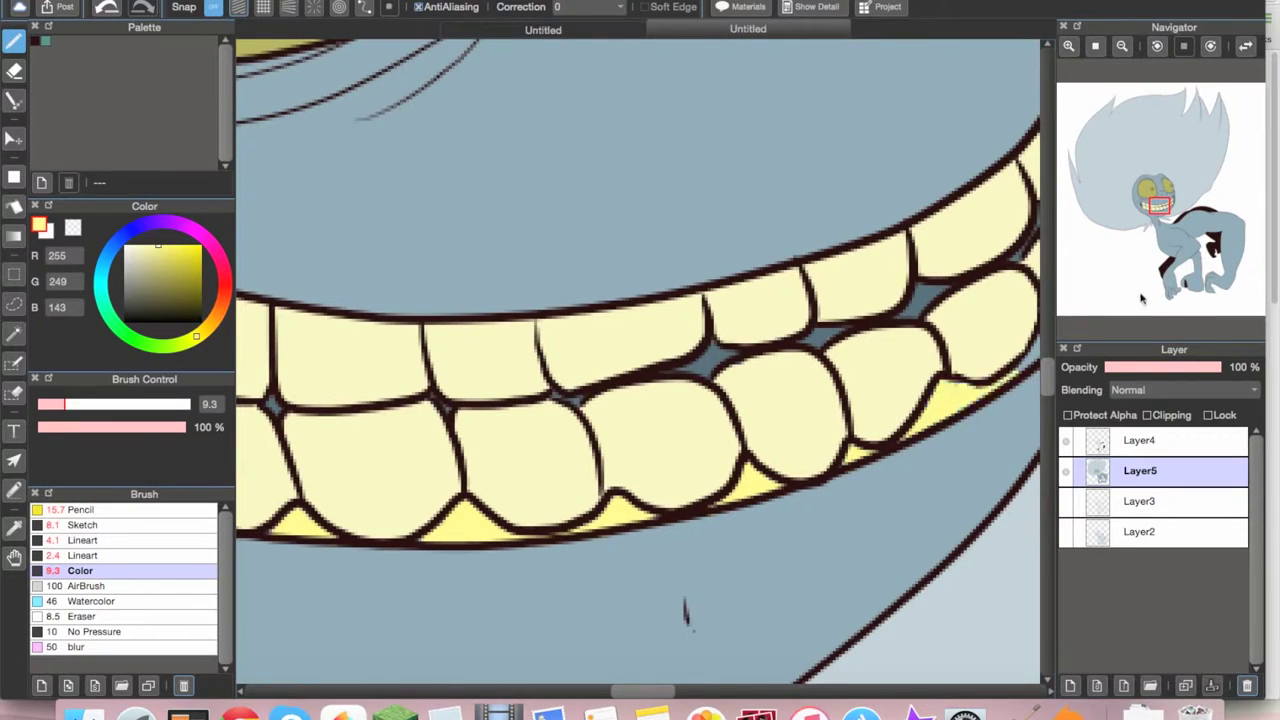
pyautogui.hscroll(5, 908, 437)
pyautogui.scroll(2, 908, 437)
# Step: Paint both pupils bright yellow R255 G249 B143 and sample the blue-grey skin colour beside the eye
pyautogui.click(1096, 46)
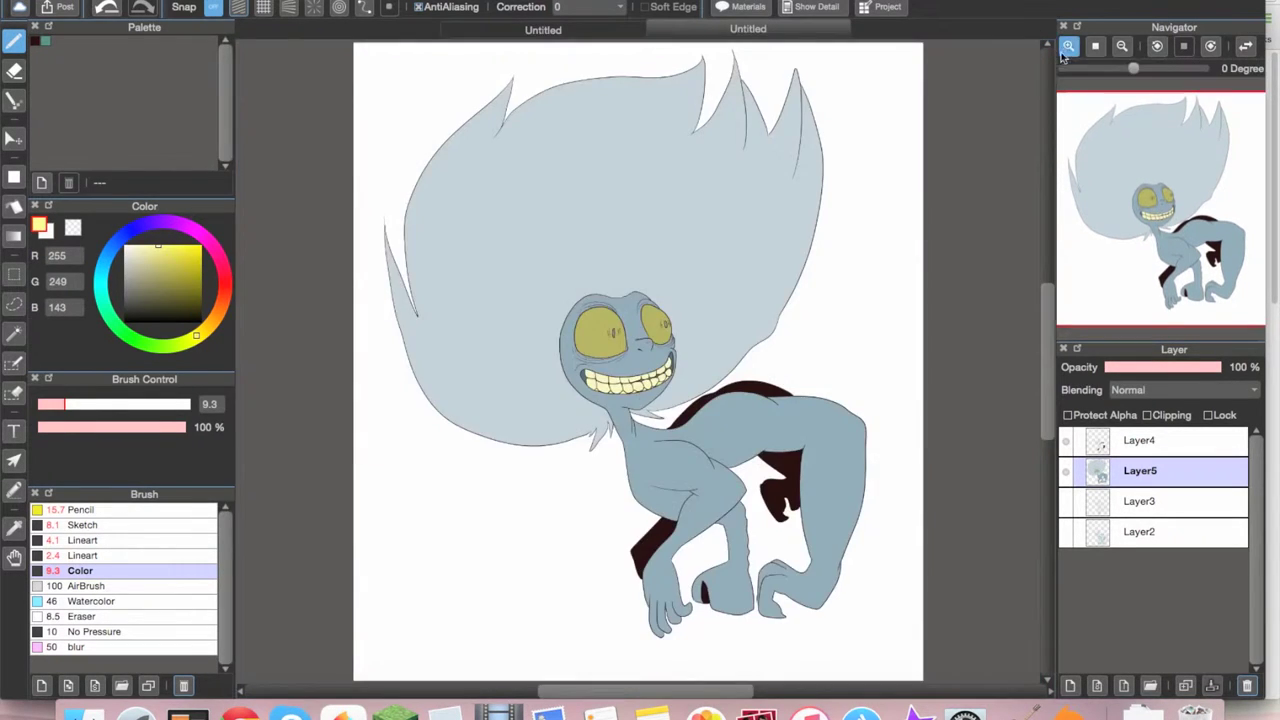
pyautogui.scroll(10, 613, 360)
pyautogui.moveTo(614, 340); pyautogui.dragTo(614, 388)
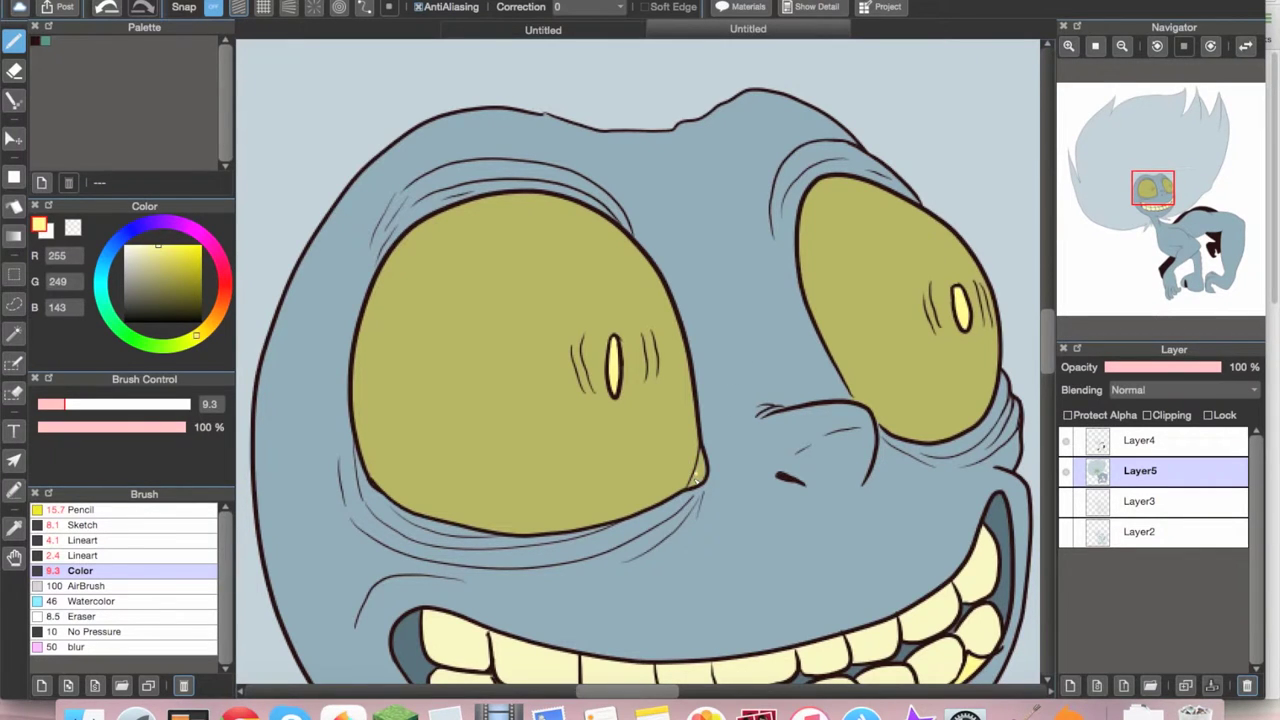
pyautogui.keyDown('alt'); pyautogui.click(720, 404); pyautogui.keyUp('alt')
pyautogui.scroll(6, 720, 404)
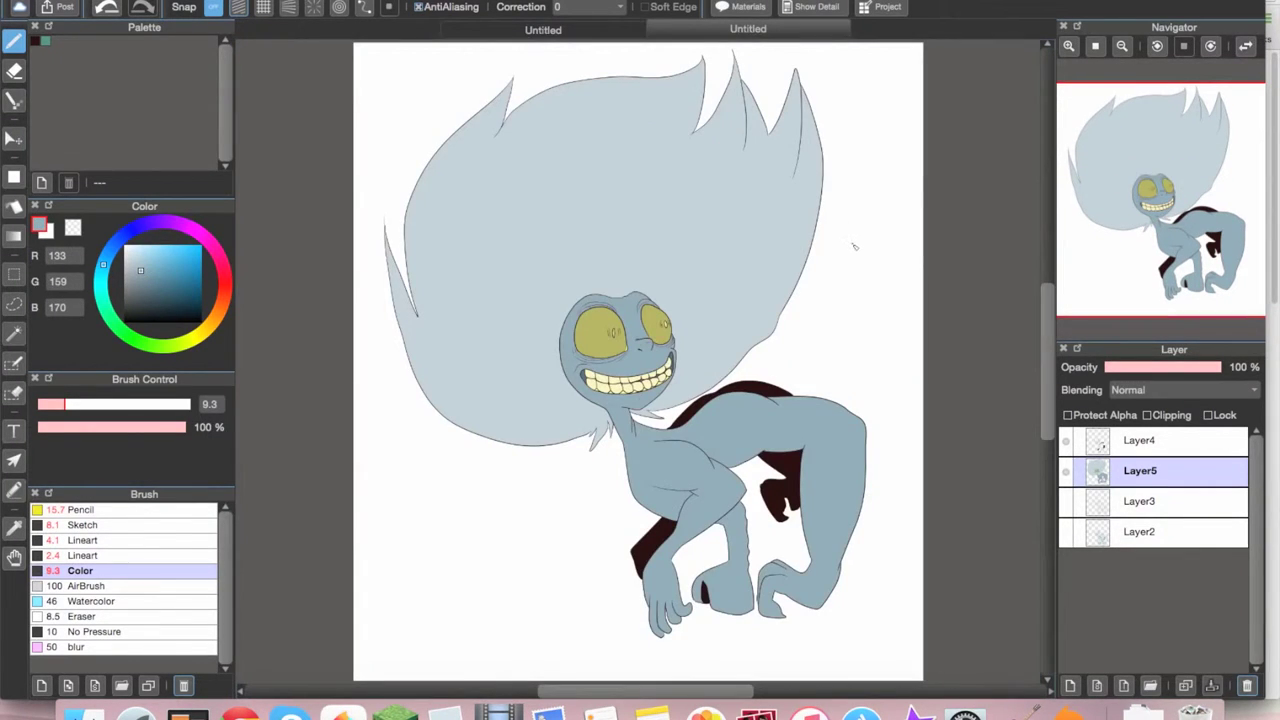
# Step: Fill the lighter area beside the far fist's dark patch with dark maroon R33 G7 B7 on Layer4
pyautogui.scroll(-10, 737, 570)
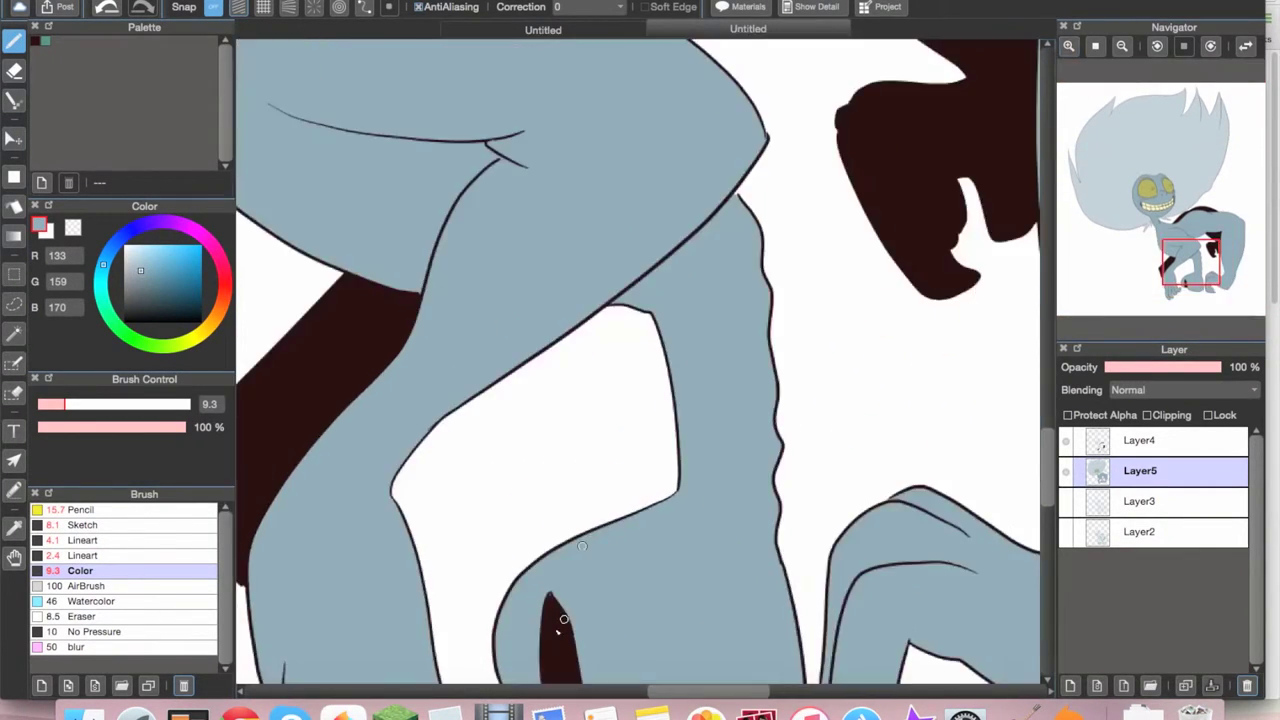
pyautogui.keyDown('alt'); pyautogui.click(290, 340); pyautogui.keyUp('alt')
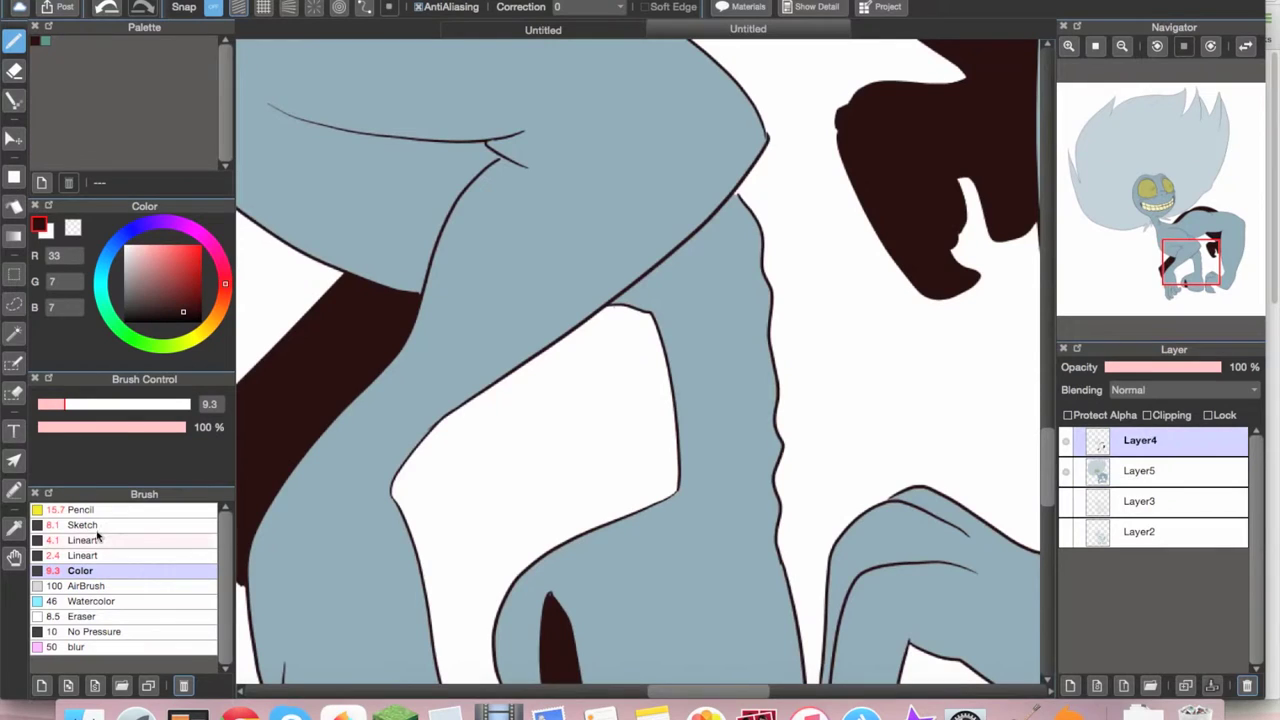
pyautogui.click(97, 540)
pyautogui.click(14, 205)
pyautogui.click(543, 632)
pyautogui.press('e')
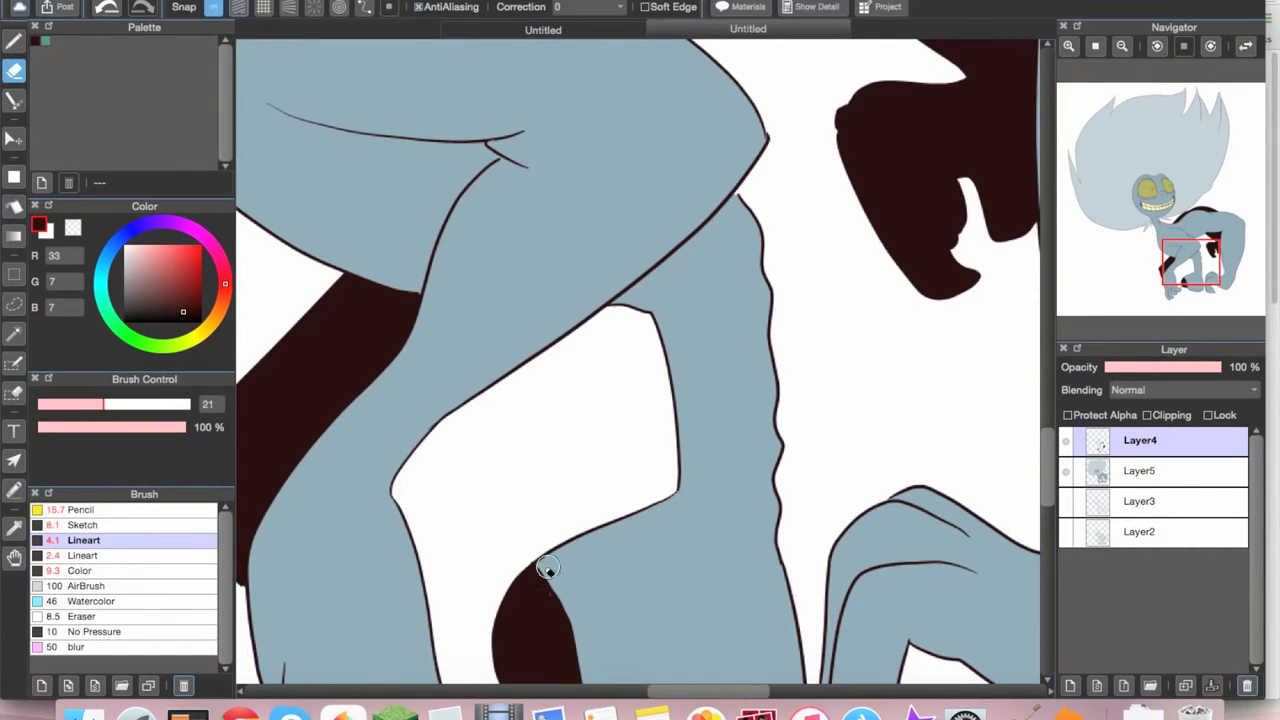
pyautogui.press('b')
# Step: Add a layer above the line art and outline curved upper shadows across both eyes with stroke correction 19
pyautogui.click(1155, 195)
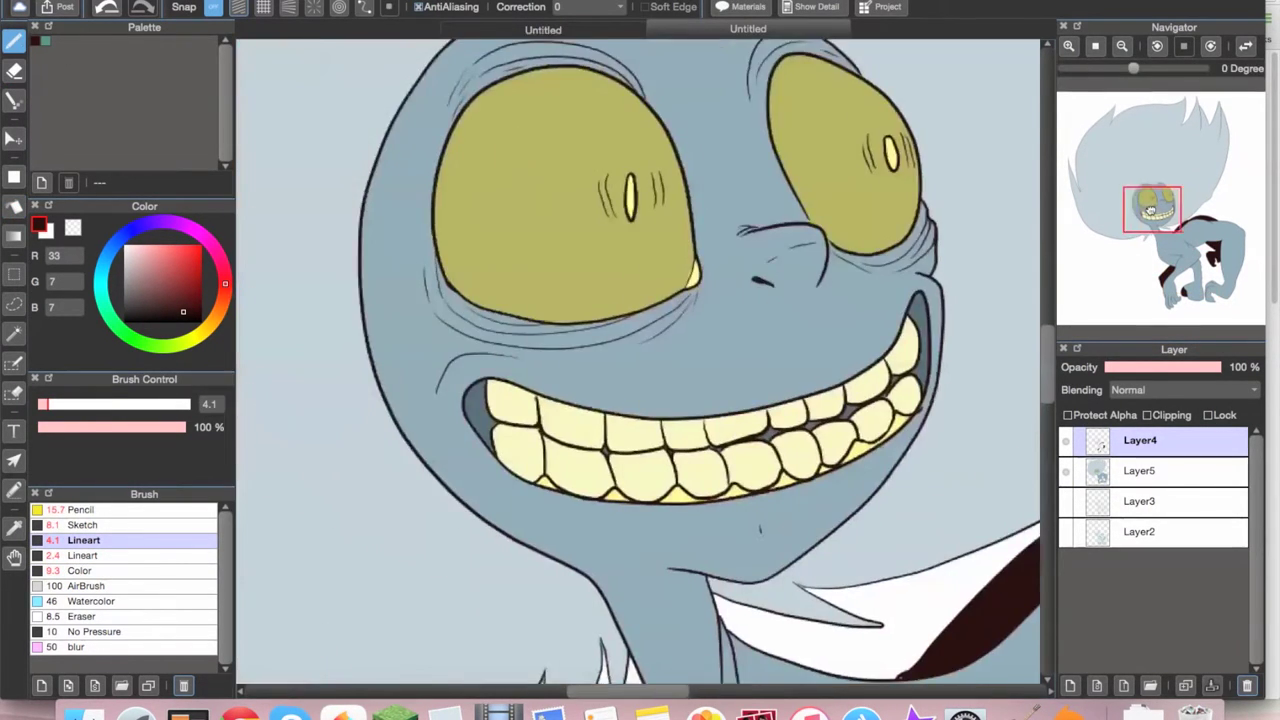
pyautogui.scroll(5, 650, 400)
pyautogui.click(1070, 685)
pyautogui.scroll(-5, 650, 400)
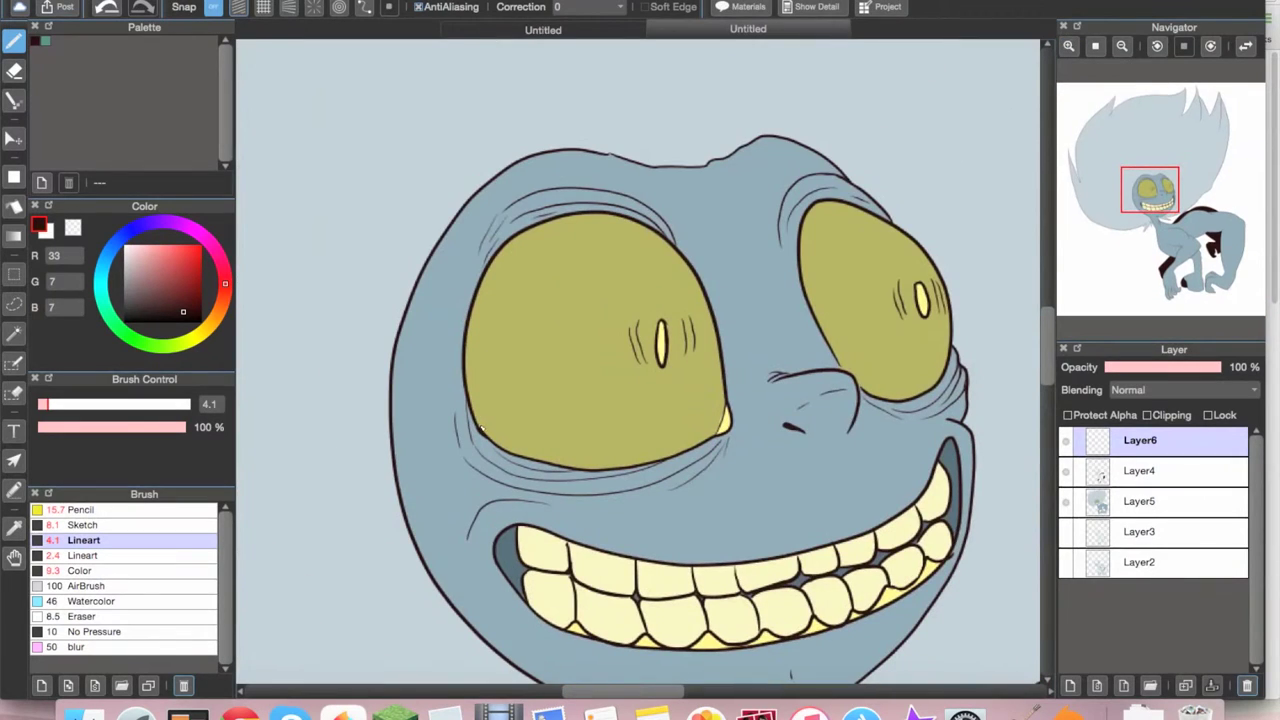
pyautogui.click(590, 7)
pyautogui.hotkey('ctrl', 'z')
pyautogui.moveTo(480, 428)
pyautogui.mouseDown()
pyautogui.moveTo(580, 264)
pyautogui.moveTo(722, 390)
pyautogui.mouseUp()
pyautogui.hotkey('ctrl', 'z')
pyautogui.moveTo(826, 360)
pyautogui.mouseDown()
pyautogui.moveTo(927, 258)
pyautogui.moveTo(824, 335)
pyautogui.moveTo(900, 228)
pyautogui.mouseUp()
# Step: Fill the outlined shadow areas at the top of both eyes with dark maroon and lower the layer's opacity to 38 %
pyautogui.press('g')
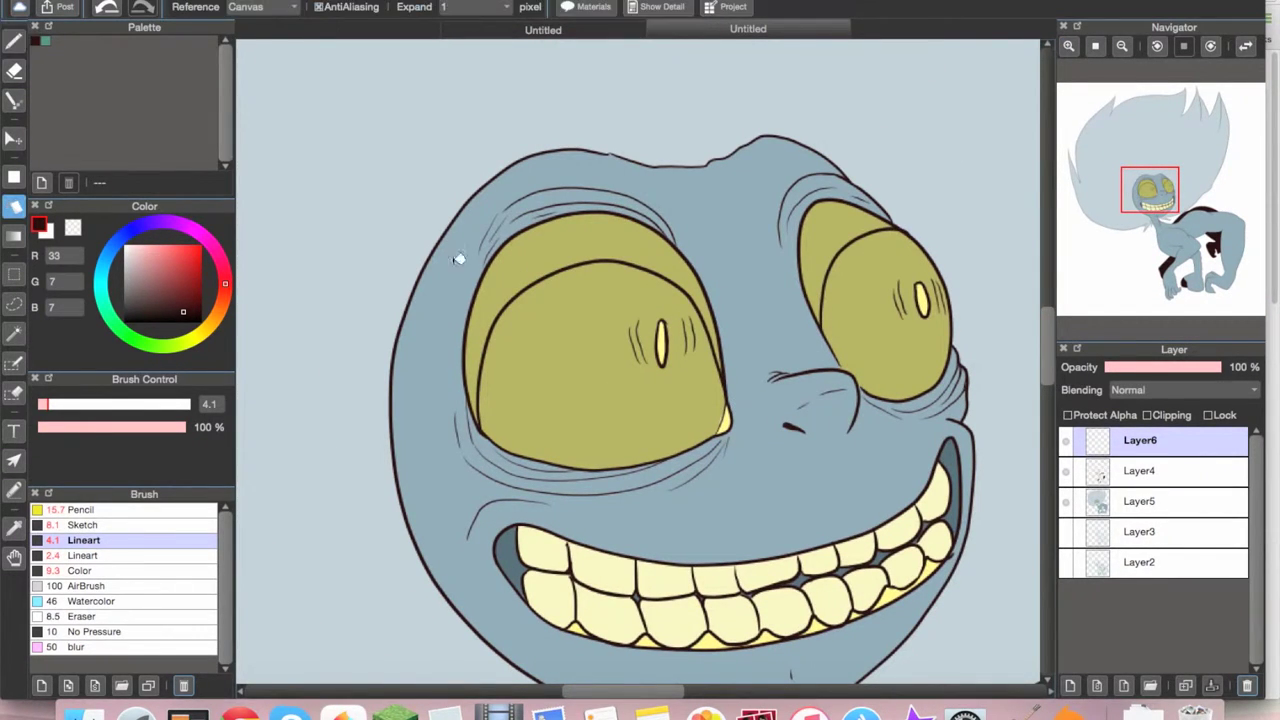
pyautogui.click(515, 279)
pyautogui.click(832, 223)
pyautogui.press('b')
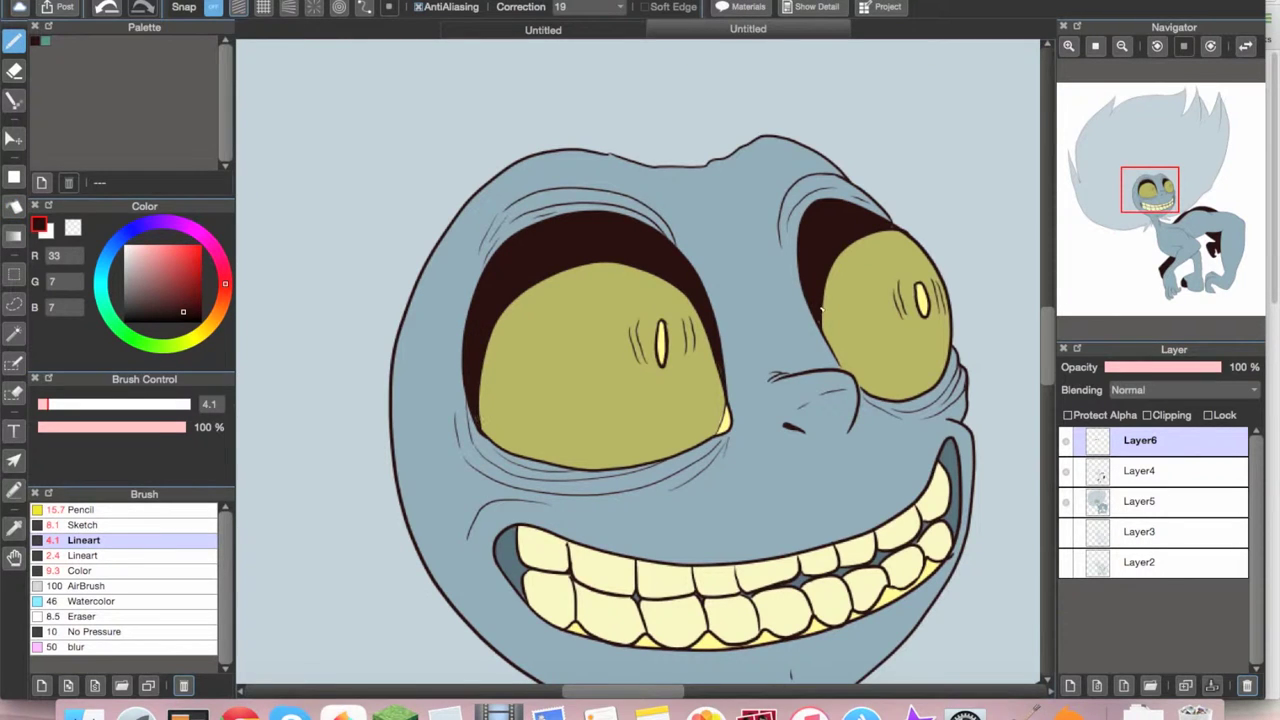
pyautogui.moveTo(1220, 367); pyautogui.dragTo(1152, 367)
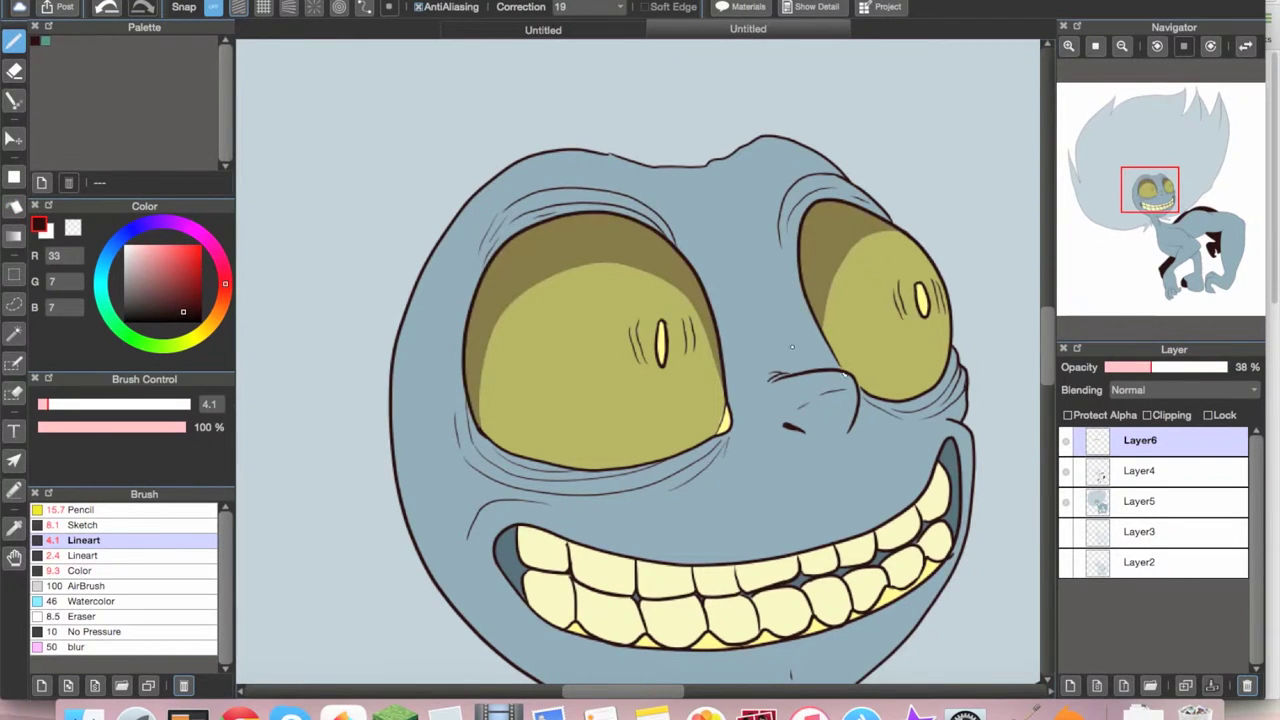
# Step: Outline shadows on the nose, chest and arms, and clip the shadow layer to the flat colours beneath Layer4
pyautogui.scroll(-5, 810, 368)
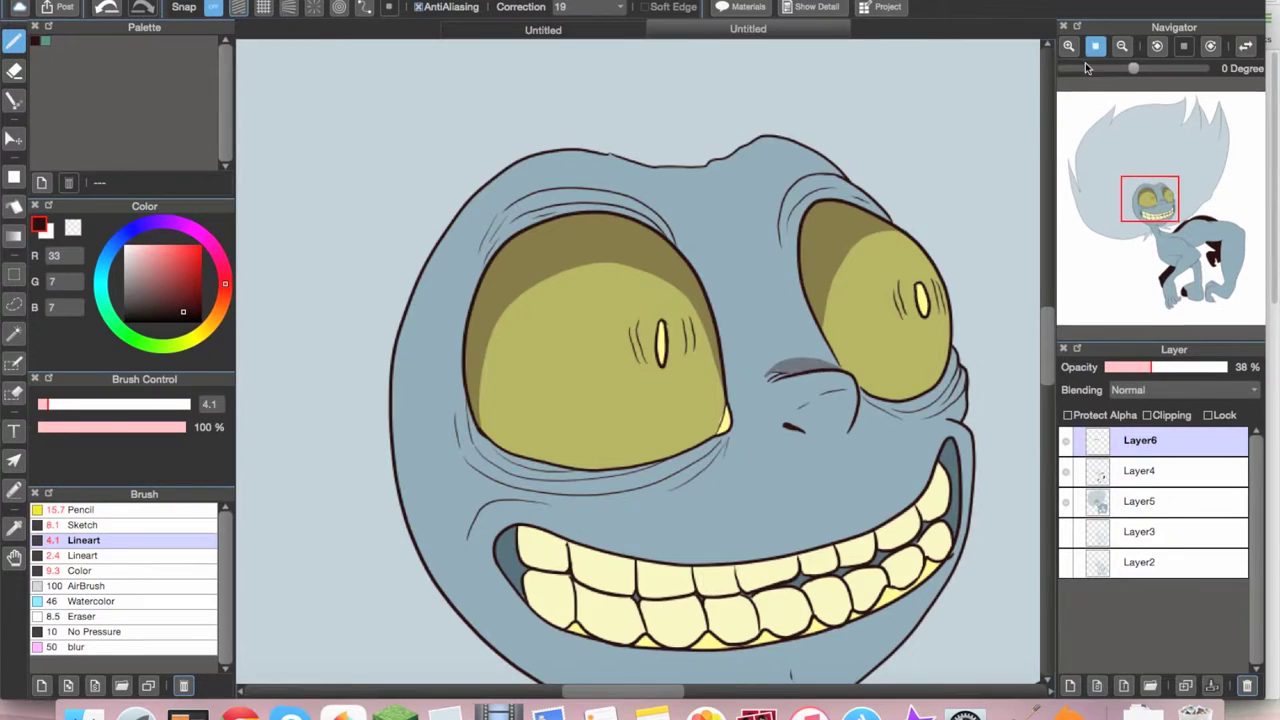
pyautogui.scroll(4, 577, 427)
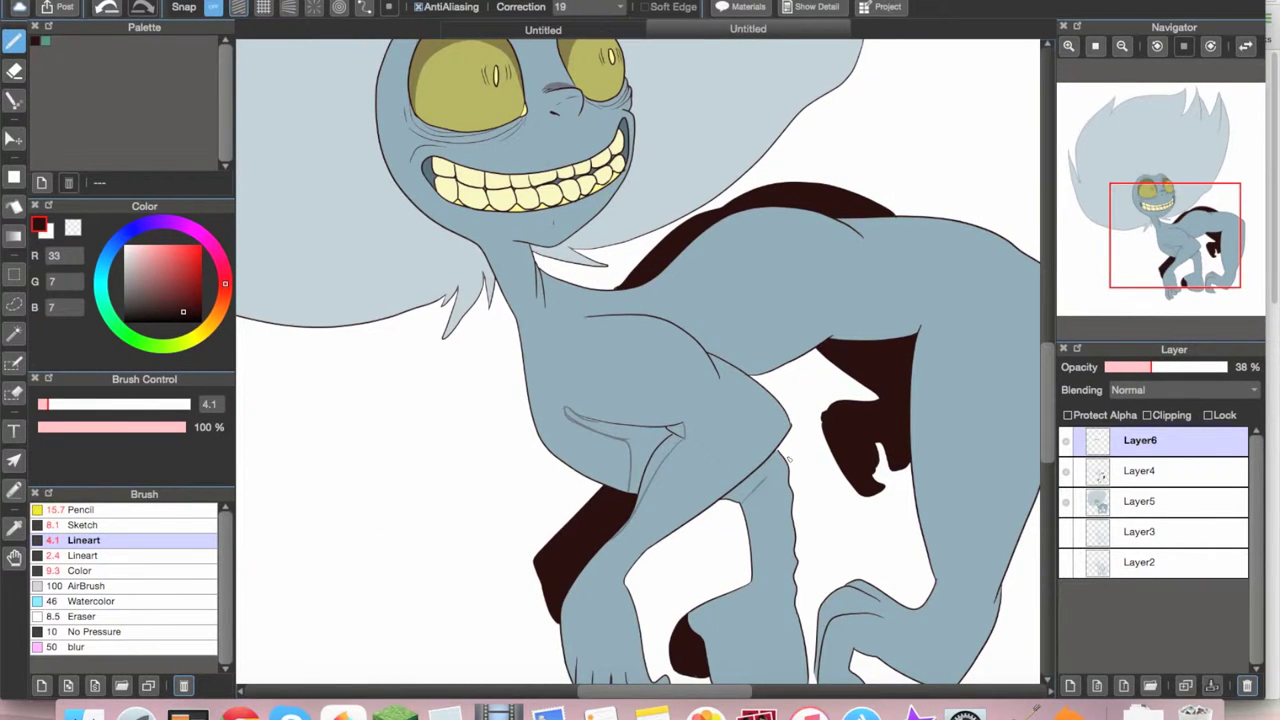
pyautogui.moveTo(1140, 440); pyautogui.dragTo(1140, 475)
pyautogui.click(1147, 415)
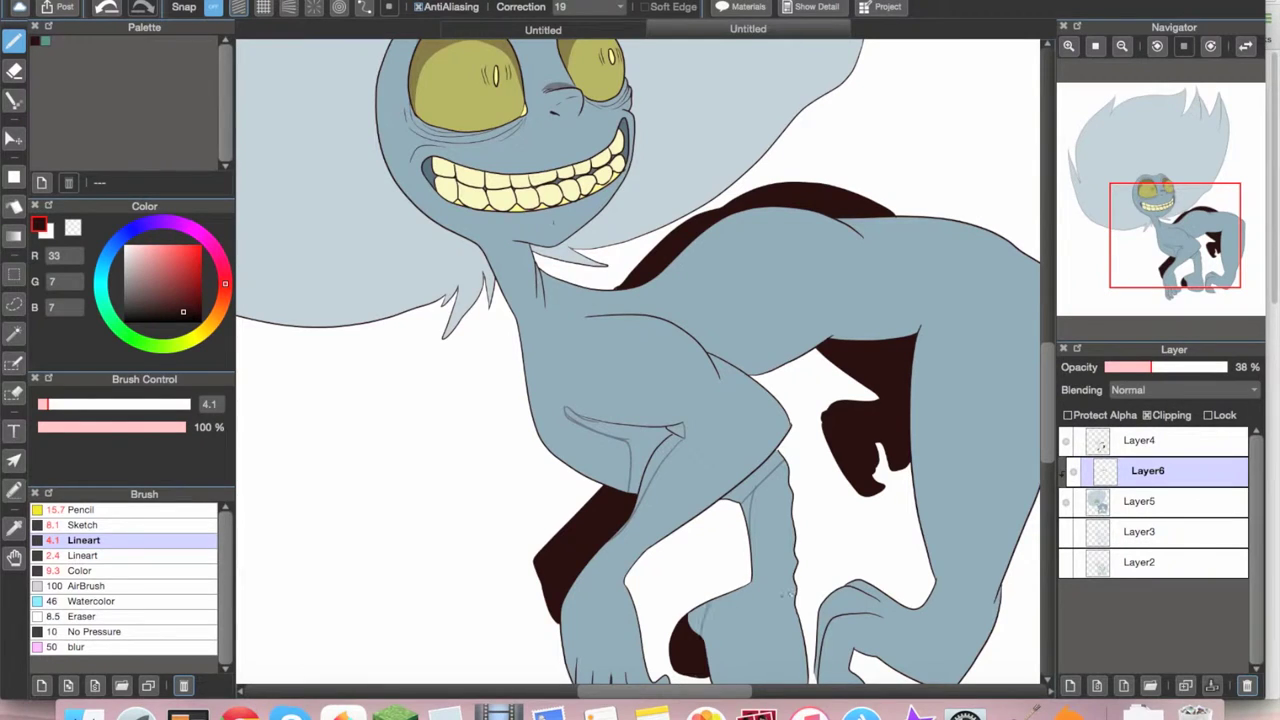
# Step: Fill the outlined shadows under the chest and on the near arm, far arm and far fist with dark maroon
pyautogui.click(99, 570)
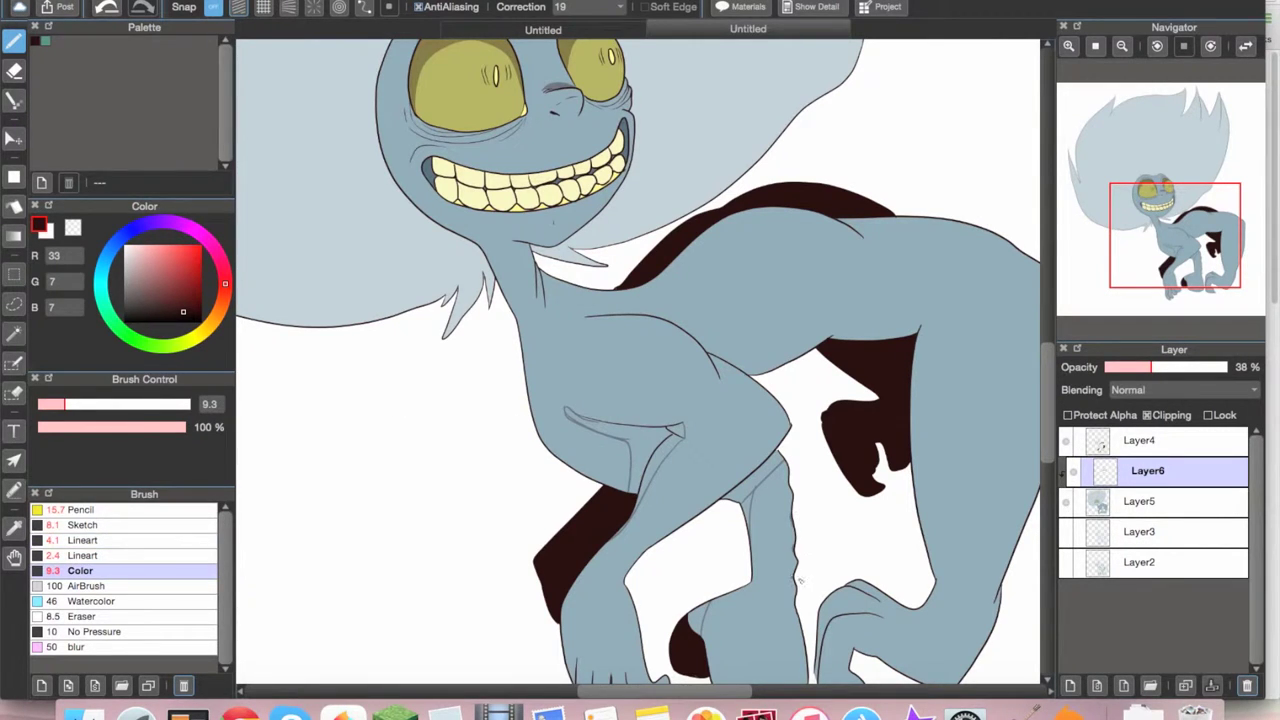
pyautogui.press('g')
pyautogui.click(615, 440)
pyautogui.click(660, 475)
pyautogui.click(760, 490)
pyautogui.click(692, 620)
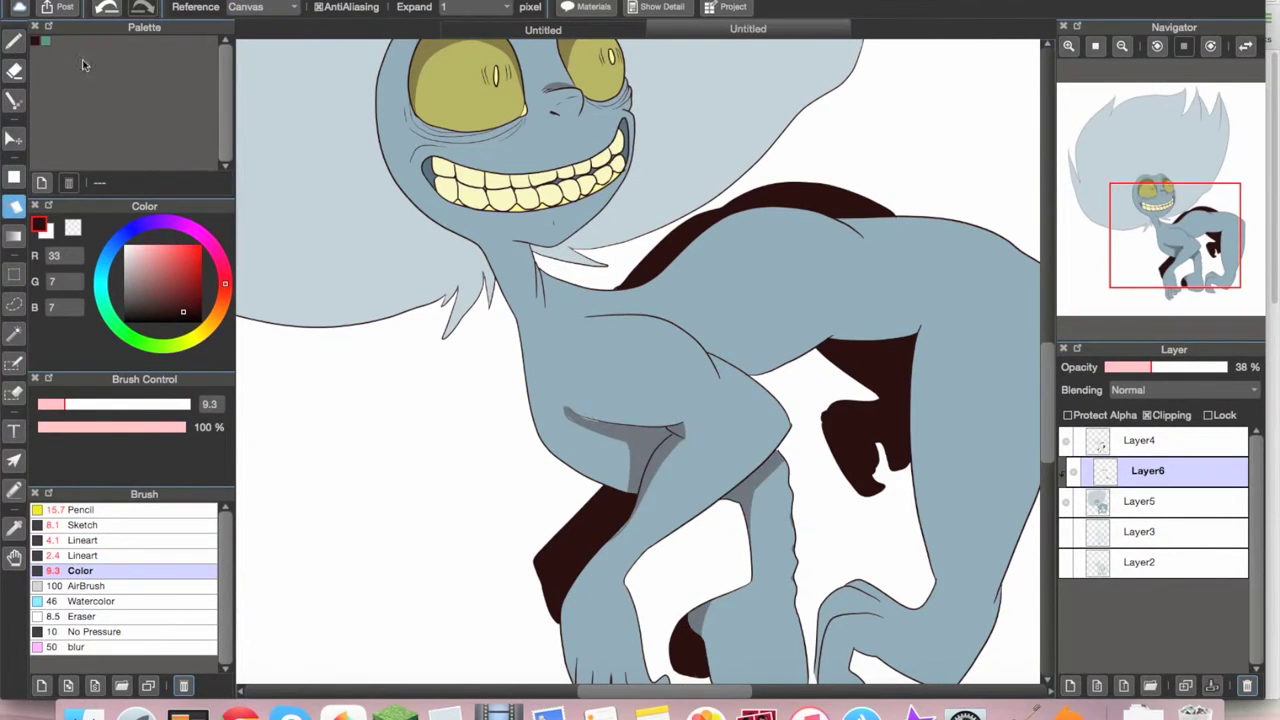
# Step: Outline and fill shadows under the chin, along the neck and down the front edge of the torso
pyautogui.press('b')
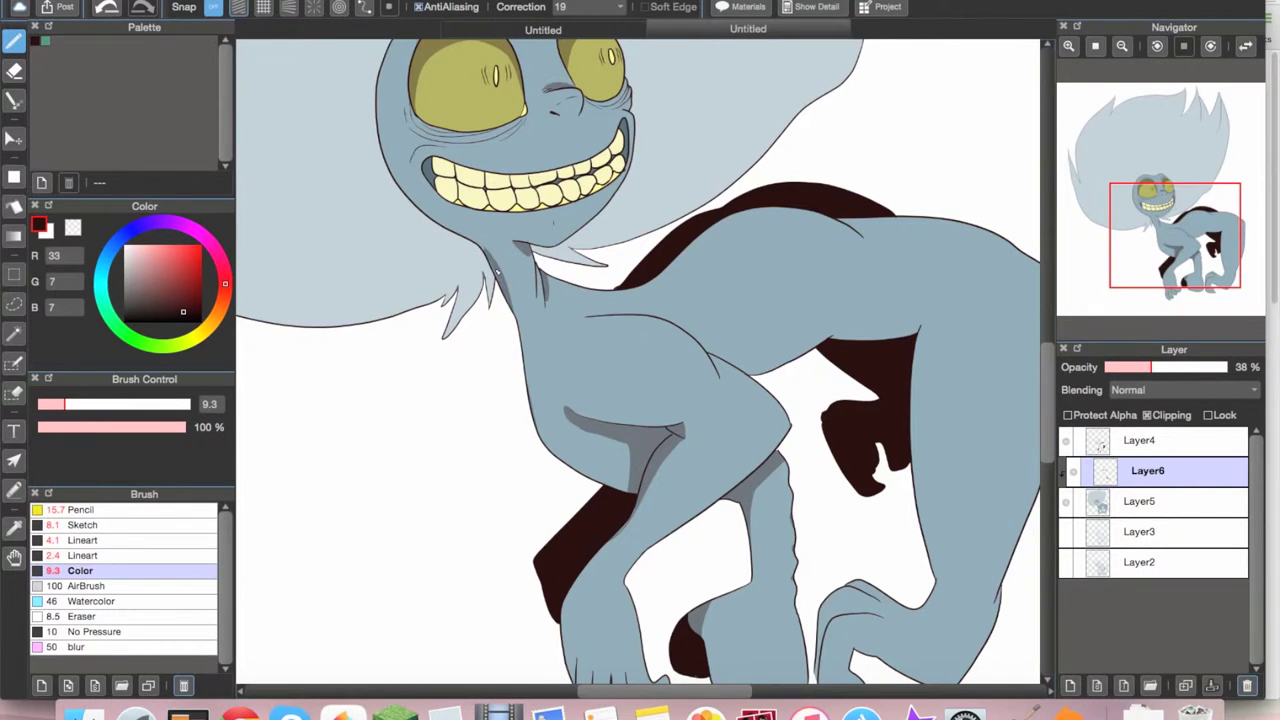
pyautogui.press('g')
pyautogui.click(560, 430)
pyautogui.press('b')
# Step: Outline and fill shadows along the belly, the underside of the thigh, the inner leg and the foot
pyautogui.scroll(-5, 620, 490)
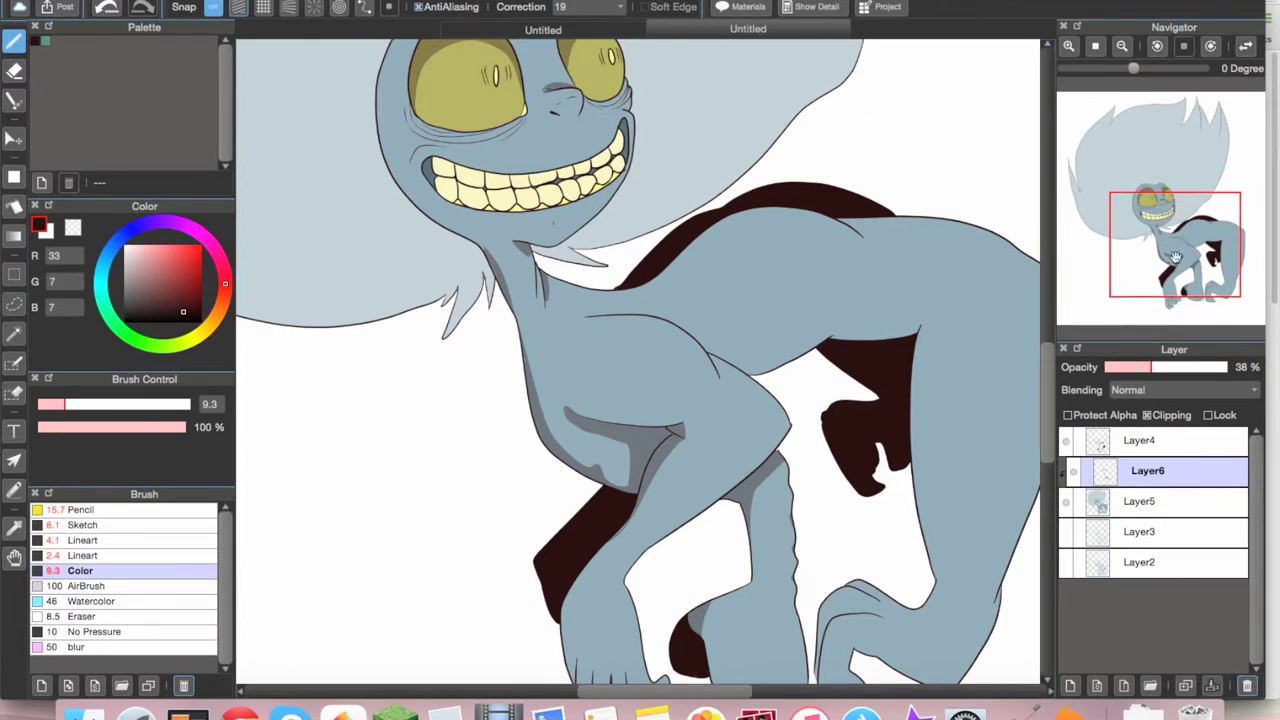
pyautogui.moveTo(655, 257)
pyautogui.mouseDown()
pyautogui.moveTo(755, 210)
pyautogui.moveTo(839, 212)
pyautogui.moveTo(867, 466)
pyautogui.moveTo(774, 478)
pyautogui.mouseUp()
pyautogui.press('g')
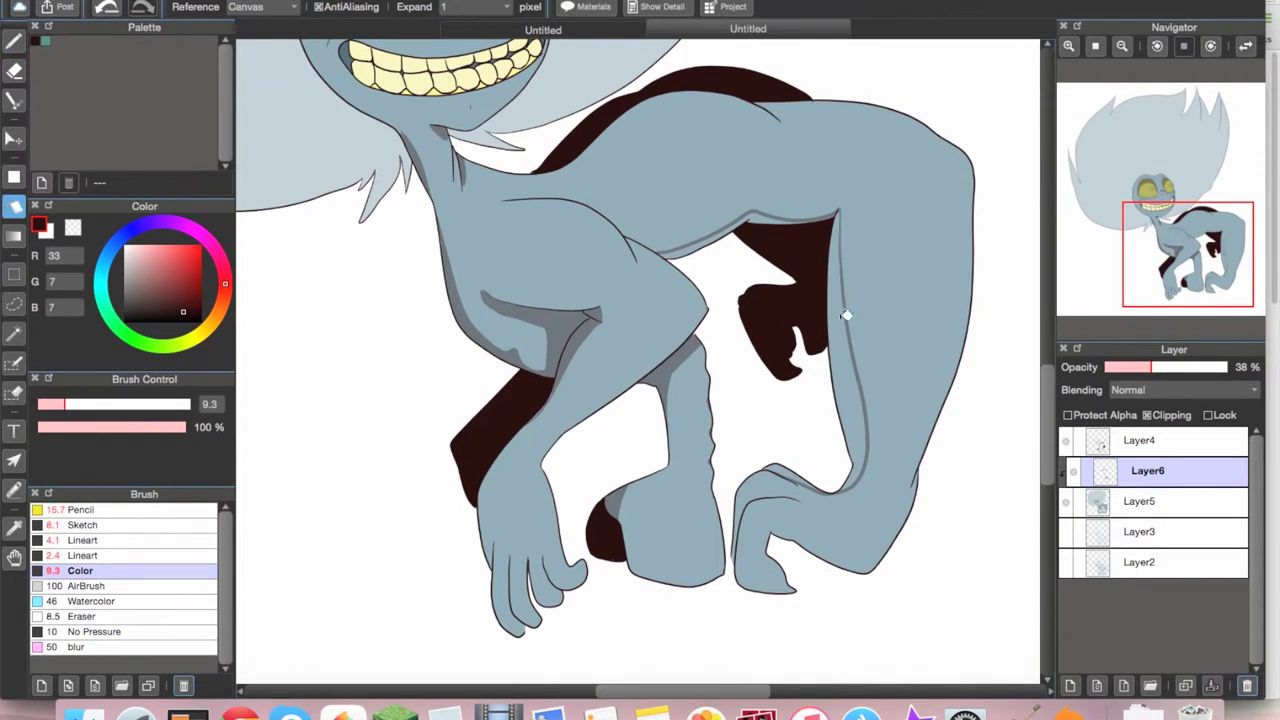
pyautogui.click(846, 314)
pyautogui.click(785, 472)
pyautogui.click(783, 204)
pyautogui.press('b')
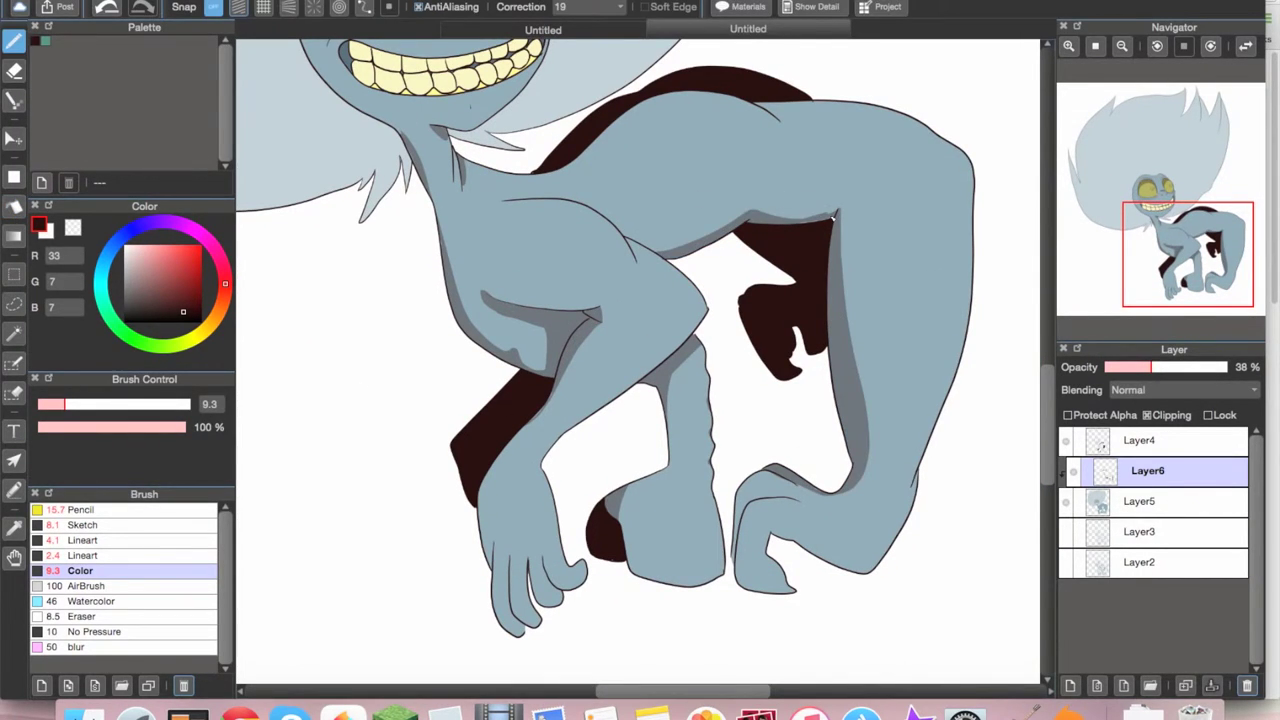
# Step: Outline and fill a broad shadow along the hair's outer edge, widening it with the Color brush at size 40.3
pyautogui.moveTo(1110, 247); pyautogui.dragTo(1102, 148)
pyautogui.moveTo(529, 330); pyautogui.dragTo(679, 135)
pyautogui.press('g')
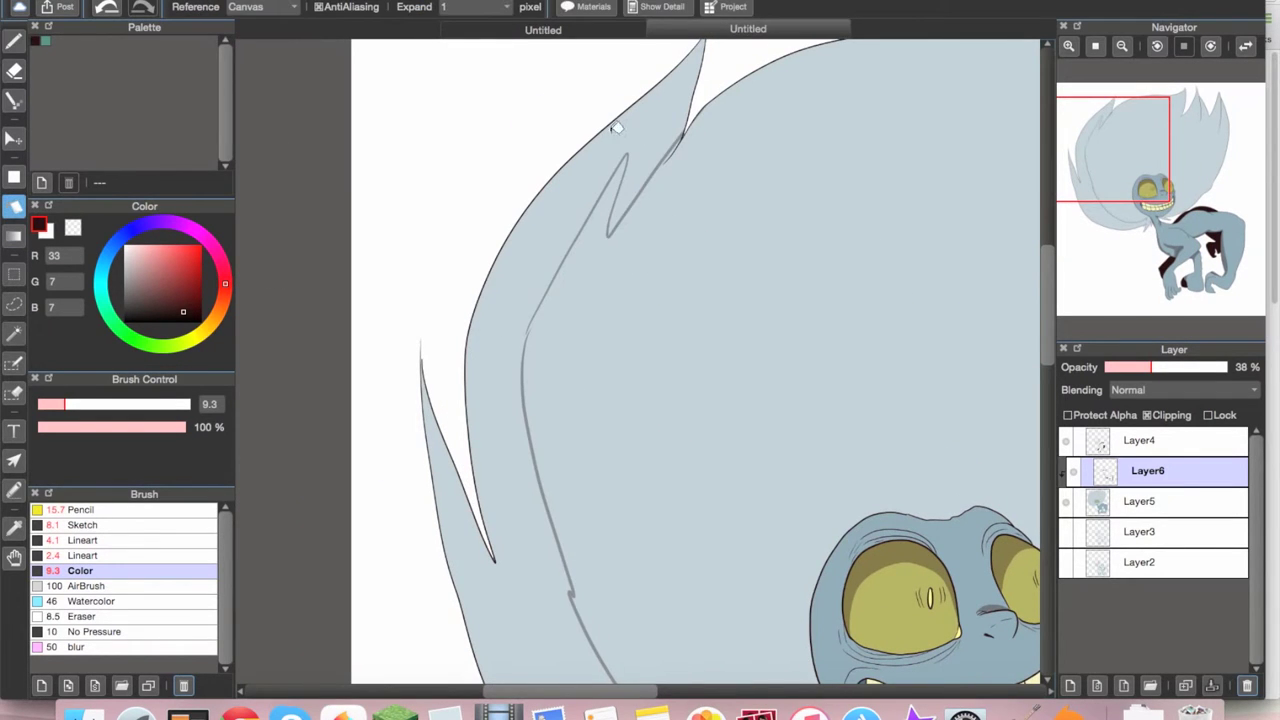
pyautogui.click(590, 216)
pyautogui.hotkey('ctrl', 'z')
pyautogui.press('b')
pyautogui.press('g')
pyautogui.click(502, 368)
pyautogui.press('b')
pyautogui.press(']')
pyautogui.moveTo(517, 405); pyautogui.dragTo(521, 315)
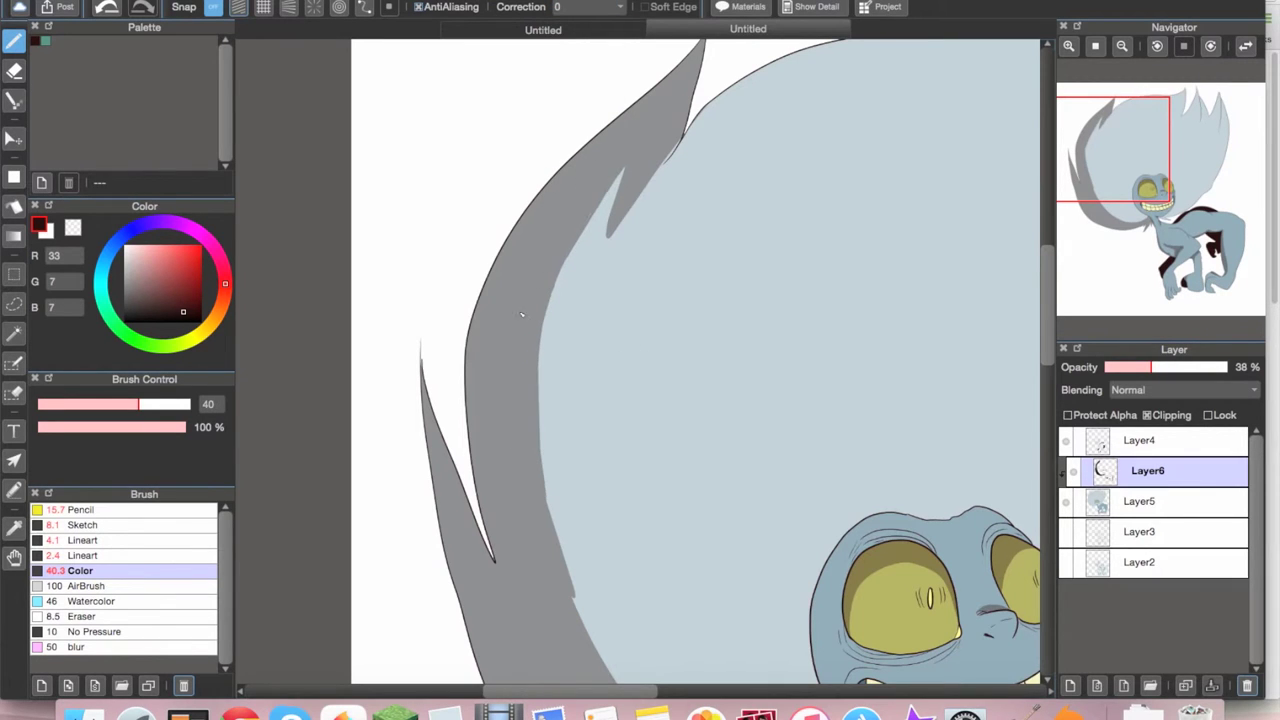
# Step: Set the shadow layer Layer6 to Multiply blending and lower its opacity to about 17 %
pyautogui.press('super+0')
pyautogui.click(1185, 390)
pyautogui.click(1143, 421)
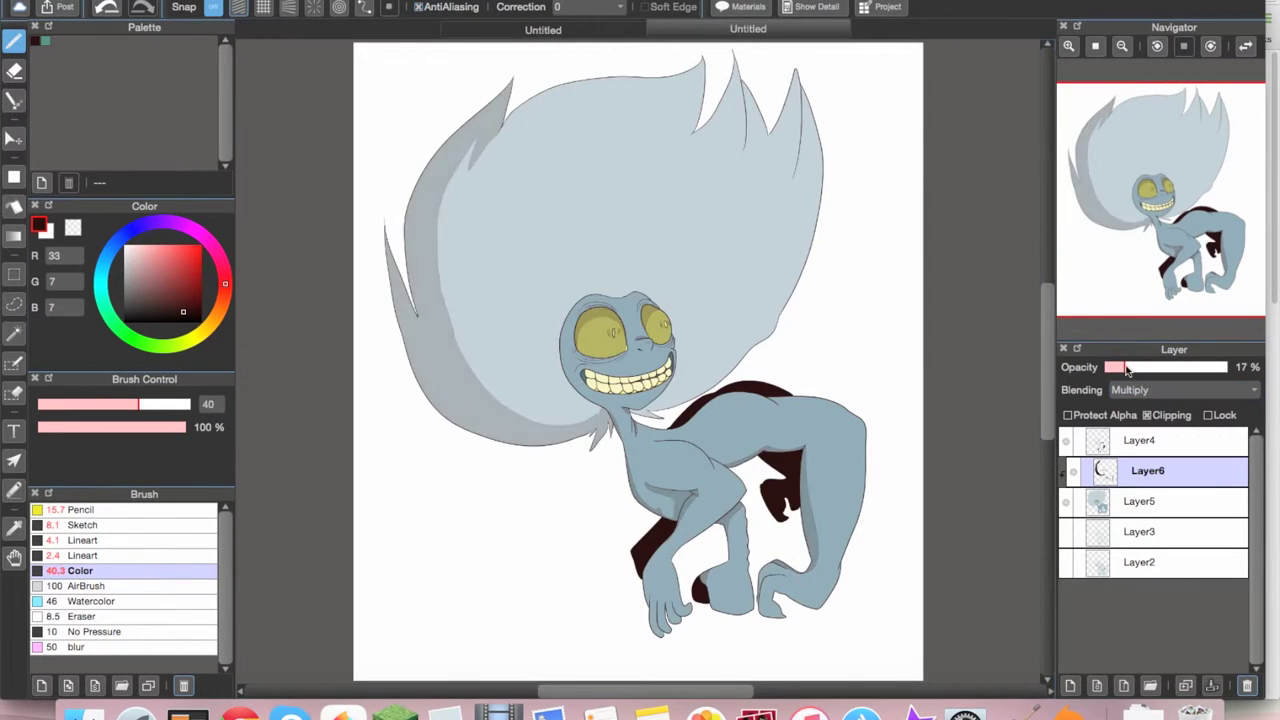
# Step: Add a new layer directly beneath the shadow layer and clip it to the flat colours
pyautogui.click(1097, 685)
pyautogui.moveTo(1140, 470); pyautogui.dragTo(1145, 505)
pyautogui.click(1147, 415)
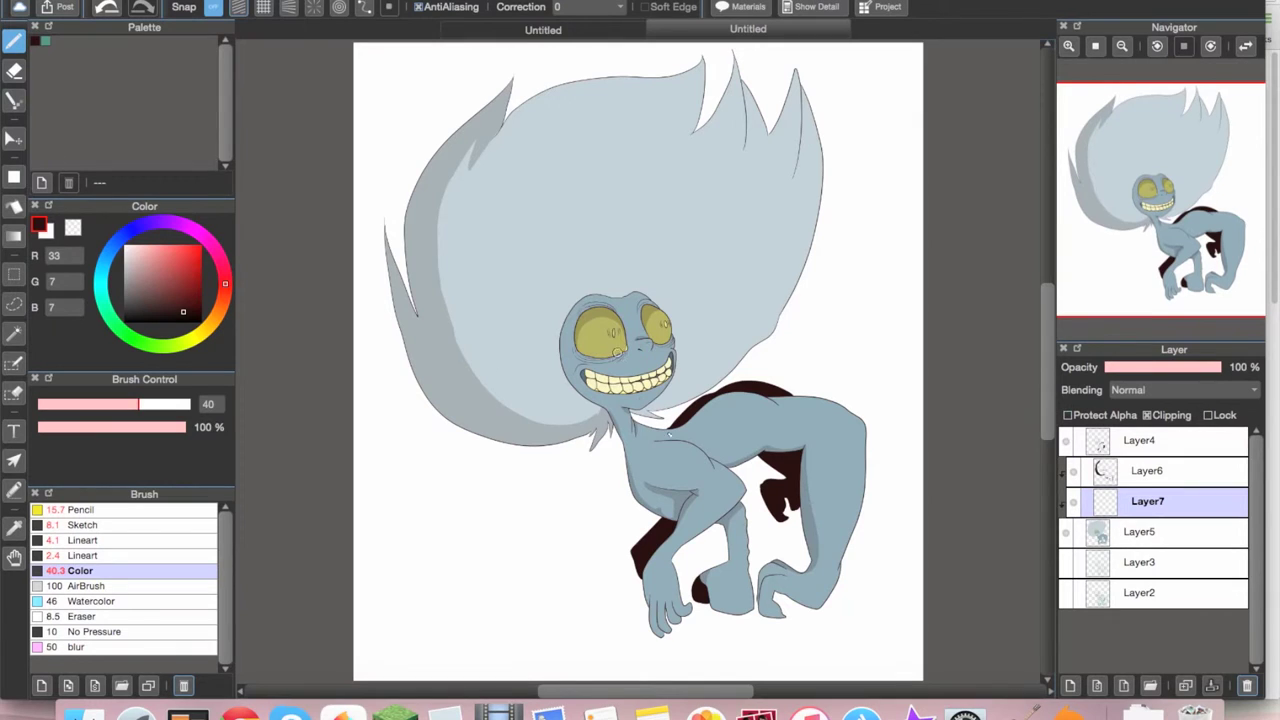
# Step: Paint the nose and the wrinkled skin around both eyes bright blue R52 G172 B223 with the Color brush at size 21.9
pyautogui.click(103, 264)
pyautogui.click(183, 255)
pyautogui.moveTo(139, 404); pyautogui.dragTo(186, 404)
pyautogui.click(645, 346)
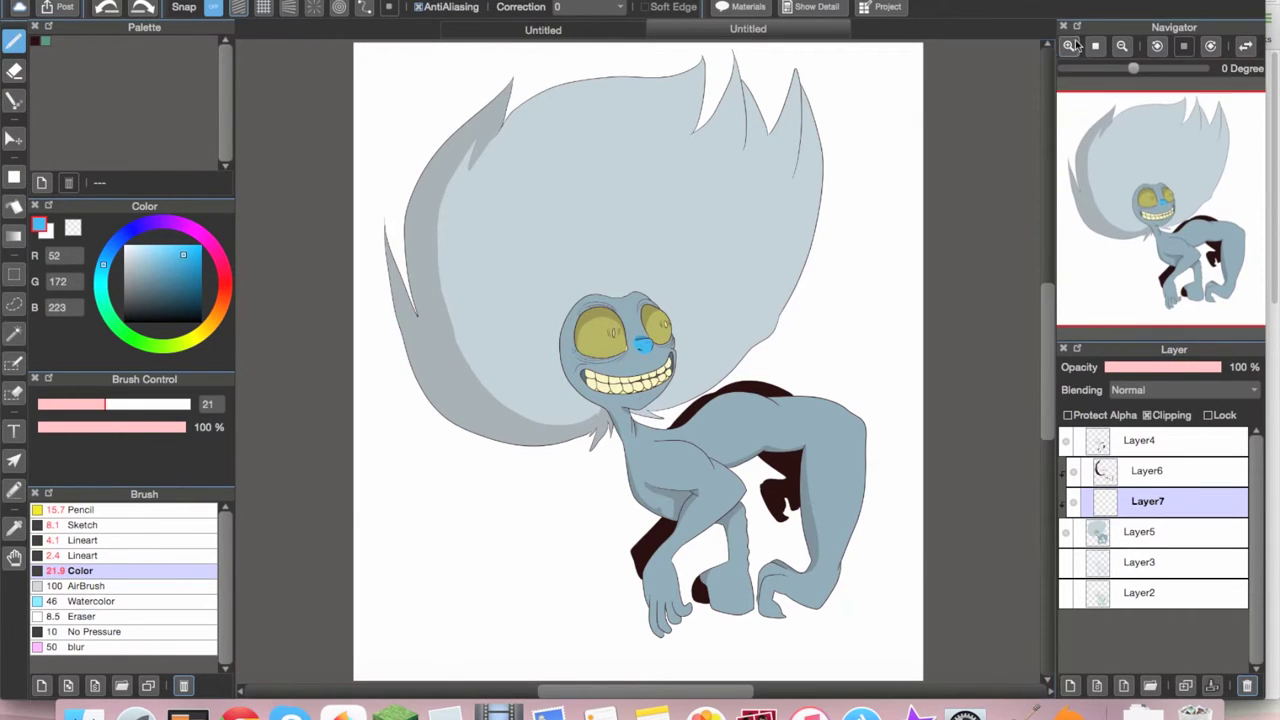
pyautogui.press('super+plus')
pyautogui.moveTo(420, 310); pyautogui.dragTo(457, 349)
pyautogui.moveTo(558, 359); pyautogui.dragTo(574, 364)
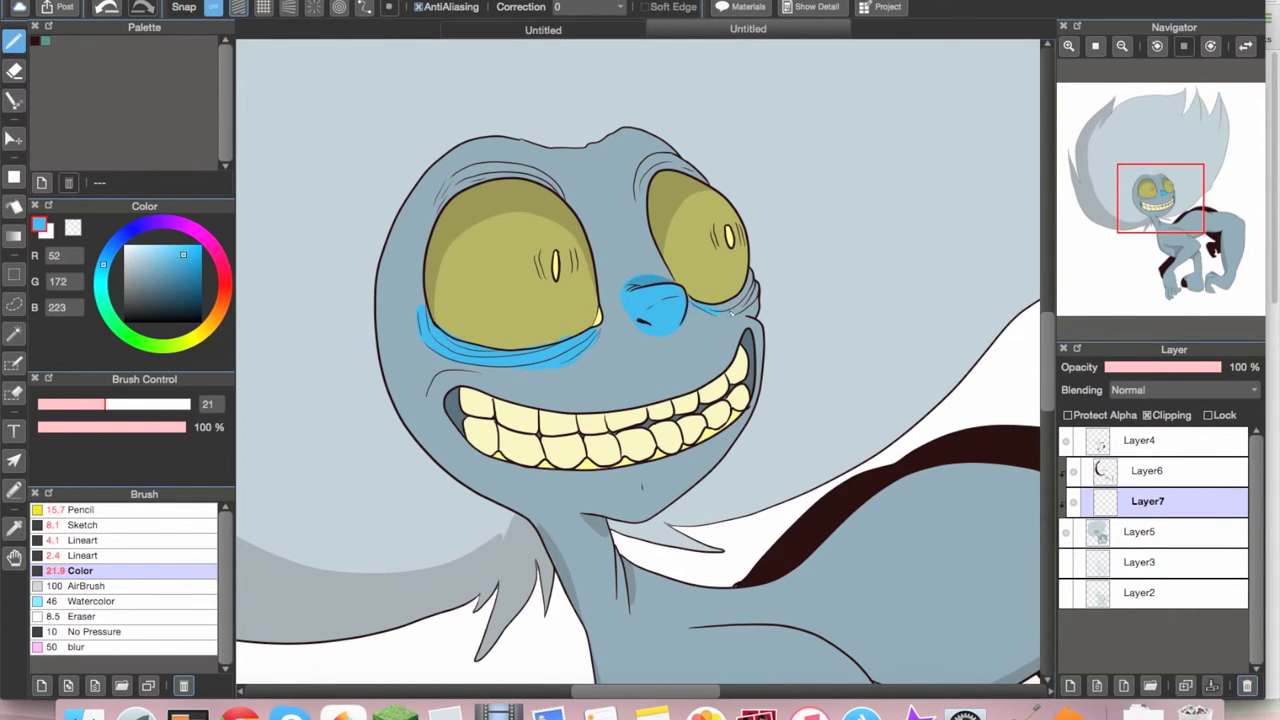
pyautogui.moveTo(638, 205); pyautogui.dragTo(678, 164)
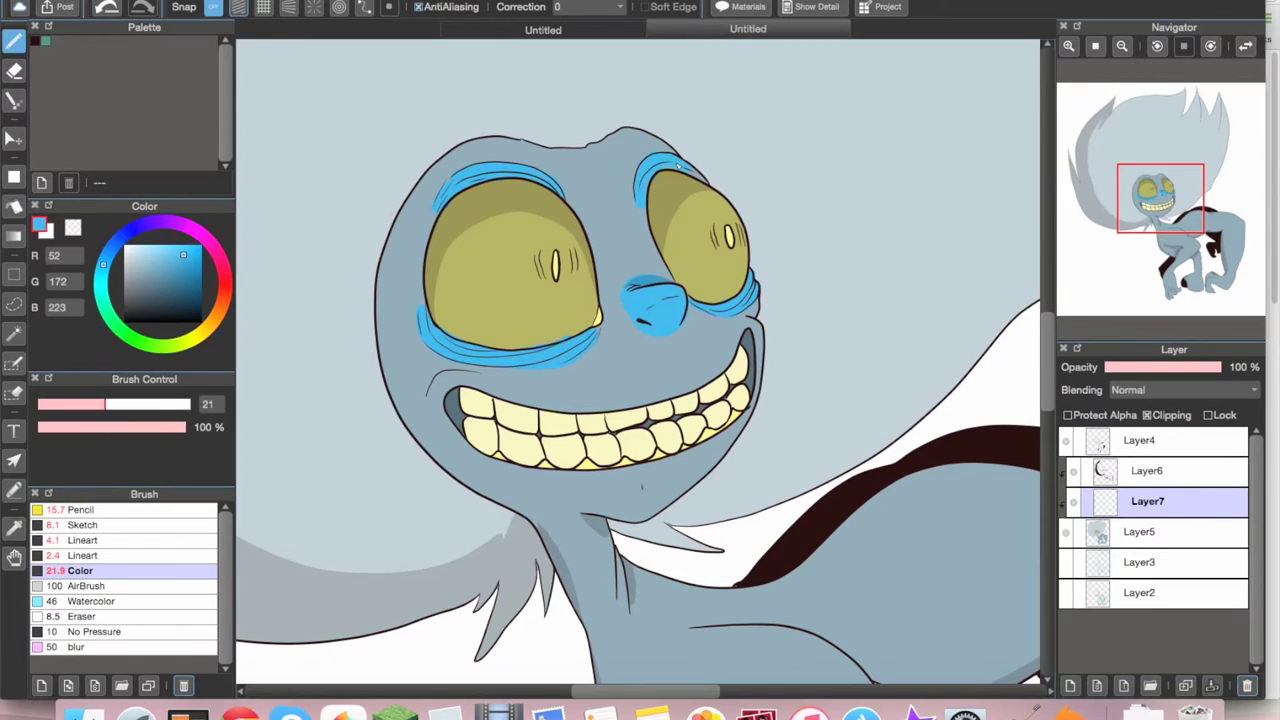
# Step: Paint bright blue patches on the chin, elbow, knee and heel with the Color brush at size 128
pyautogui.scroll(-10, 581, 536)
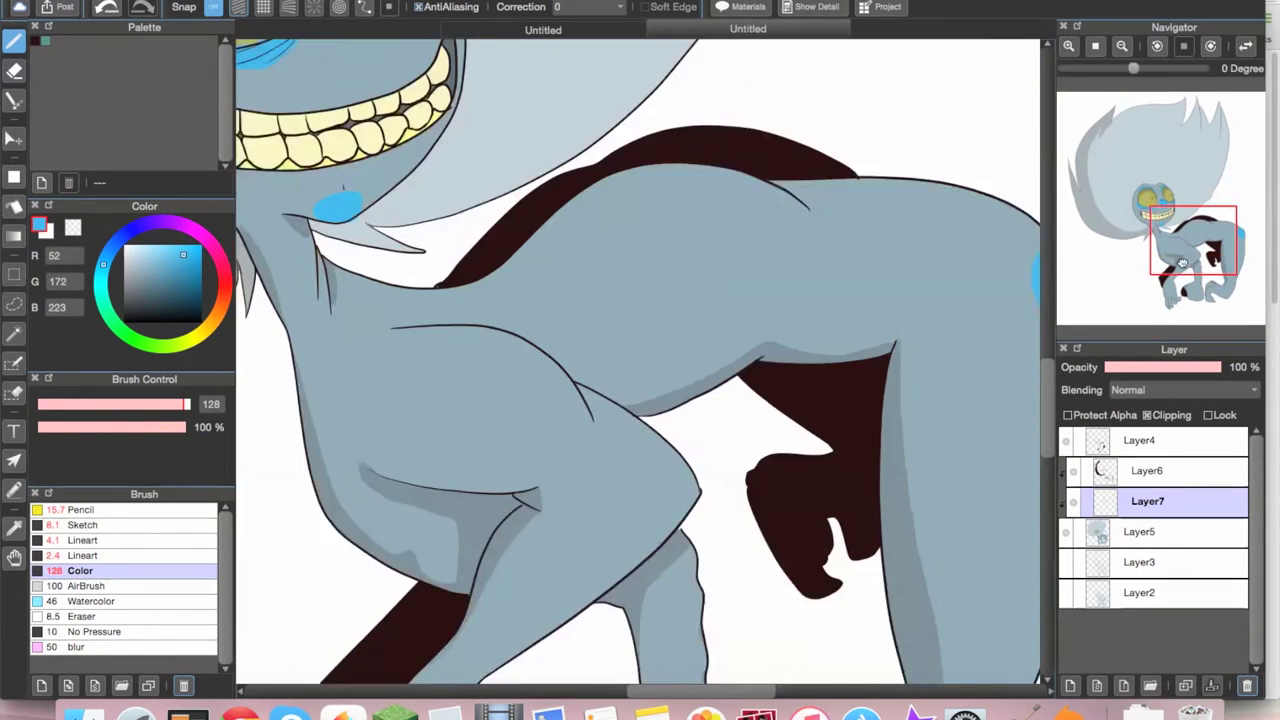
pyautogui.moveTo(786, 362); pyautogui.dragTo(829, 528)
pyautogui.scroll(-5, 829, 528)
pyautogui.moveTo(548, 603)
pyautogui.mouseDown()
pyautogui.moveTo(580, 597)
pyautogui.moveTo(643, 537)
pyautogui.mouseUp()
pyautogui.moveTo(915, 525); pyautogui.dragTo(944, 550)
# Step: Set the blue tint layer Layer7 to Multiply blending at 19 % opacity
pyautogui.hotkey('ctrl', '0')
pyautogui.scroll(-1, 1183, 390)
pyautogui.click(1128, 370)
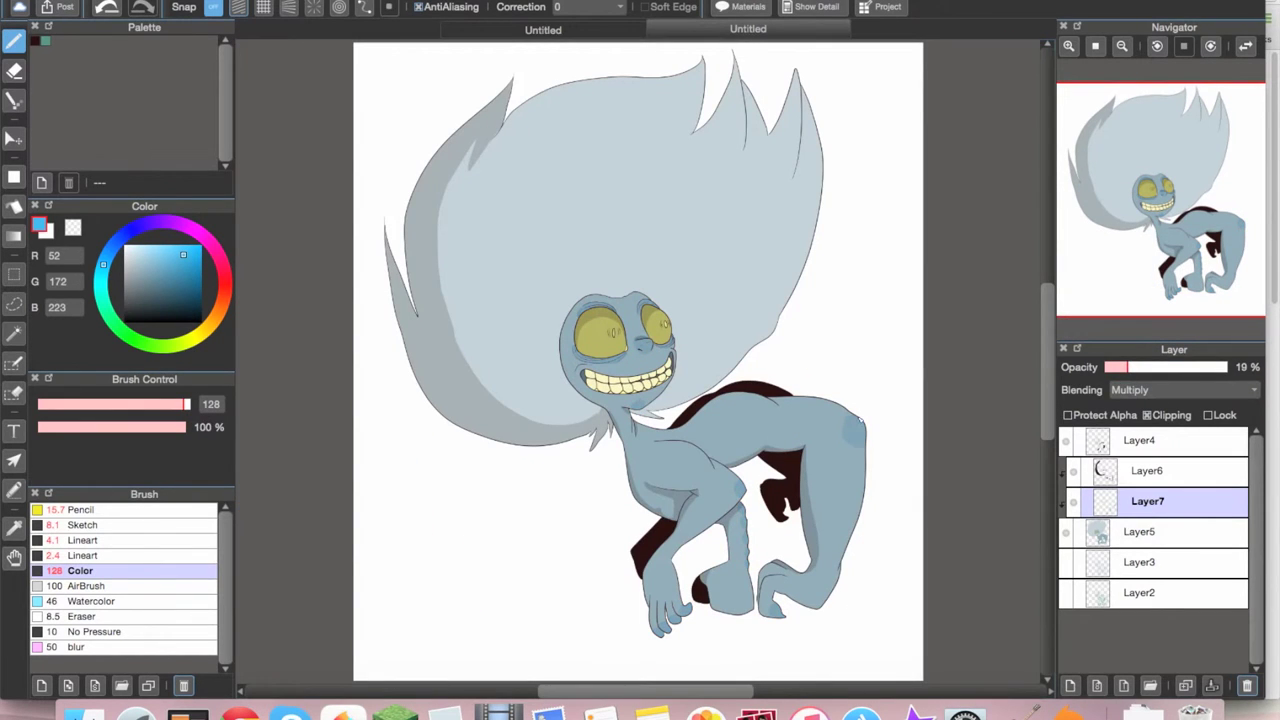
# Step: Paint pale blue R223 G245 B255 highlights over the hair, face and body on a new clipped layer
pyautogui.click(133, 245)
pyautogui.click(1070, 686)
pyautogui.moveTo(662, 396)
pyautogui.mouseDown()
pyautogui.moveTo(777, 277)
pyautogui.moveTo(800, 75)
pyautogui.mouseUp()
pyautogui.moveTo(730, 225)
pyautogui.mouseDown()
pyautogui.moveTo(740, 340)
pyautogui.moveTo(737, 106)
pyautogui.moveTo(612, 288)
pyautogui.moveTo(662, 323)
pyautogui.moveTo(606, 332)
pyautogui.moveTo(848, 408)
pyautogui.moveTo(706, 470)
pyautogui.moveTo(745, 528)
pyautogui.moveTo(822, 597)
pyautogui.moveTo(690, 540)
pyautogui.moveTo(676, 600)
pyautogui.mouseUp()
# Step: Try Overlay blending at 36 % opacity on the highlight layer Layer8
pyautogui.click(1150, 390)
pyautogui.click(1141, 432)
pyautogui.click(1145, 368)
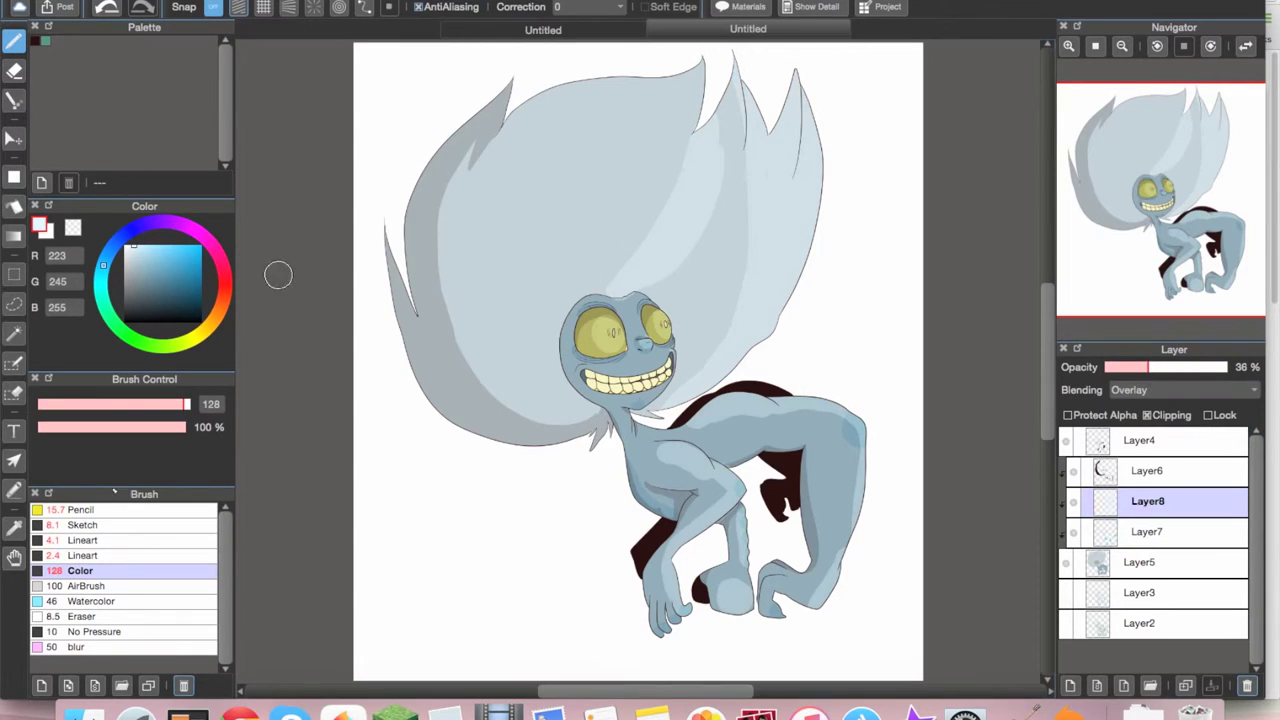
# Step: Return the highlight layer to Normal blending and set its opacity to 30 %
pyautogui.click(1183, 390)
pyautogui.click(1141, 405)
pyautogui.click(1140, 367)
# Step: Soften the highlight edges on the body and legs using the Watercolor brush at size 46.3 with sampled skin colours
pyautogui.keyDown('alt'); pyautogui.click(672, 468); pyautogui.keyUp('alt')
pyautogui.click(92, 601)
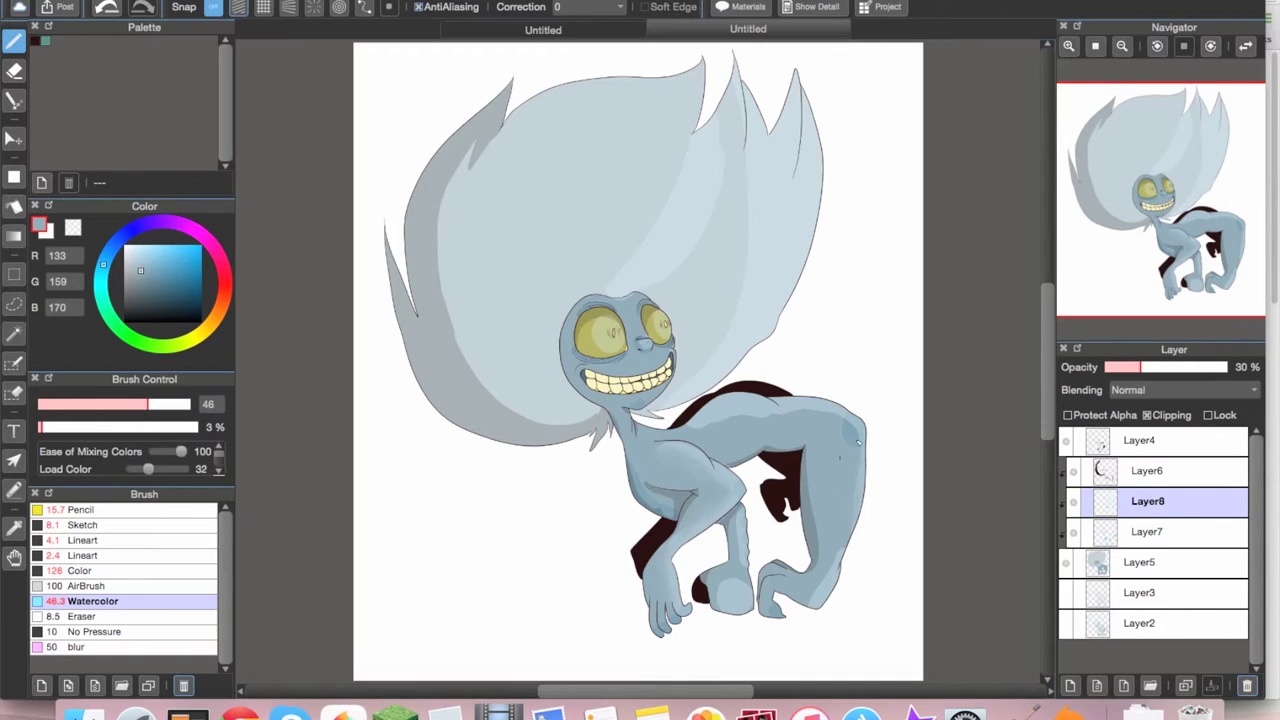
pyautogui.keyDown('alt'); pyautogui.click(684, 430); pyautogui.keyUp('alt')
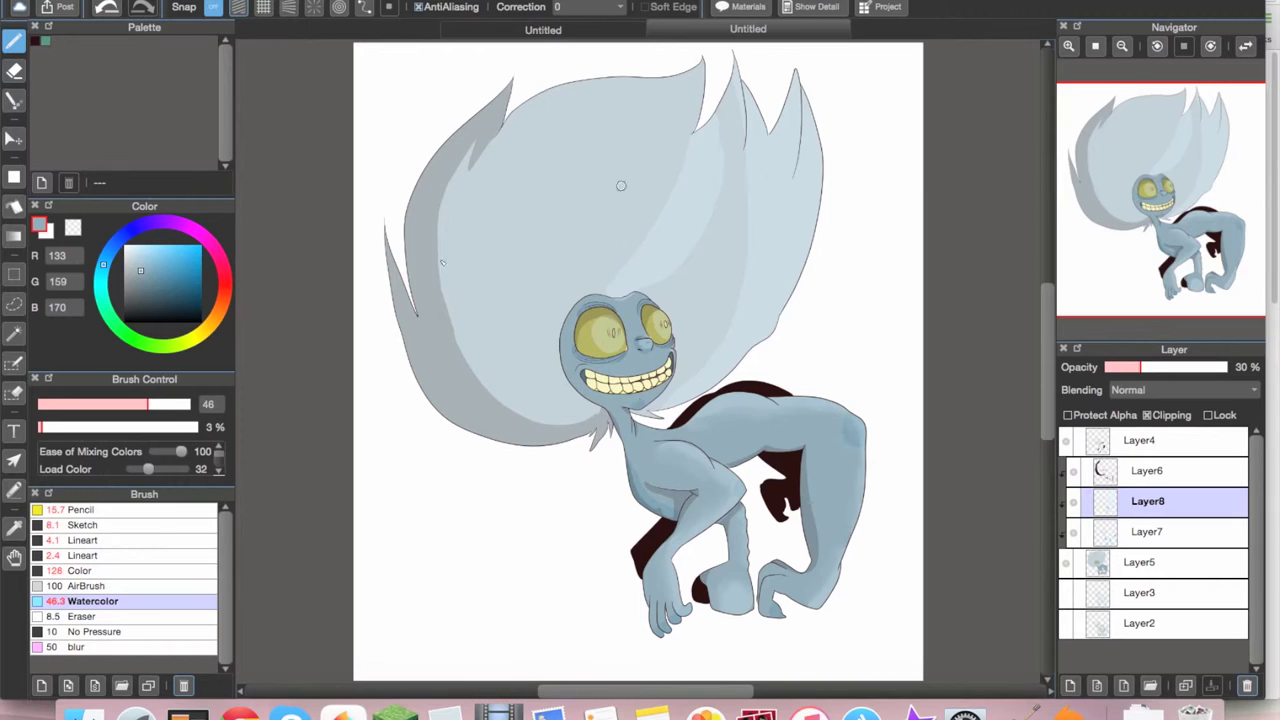
# Step: Blend the hair highlights with the Watercolor brush enlarged to 120 and the sampled hair colour R187 G202 B208
pyautogui.press(']')
pyautogui.press(']')
pyautogui.press(']')
pyautogui.press(']')
pyautogui.keyDown('alt'); pyautogui.click(611, 234); pyautogui.keyUp('alt')
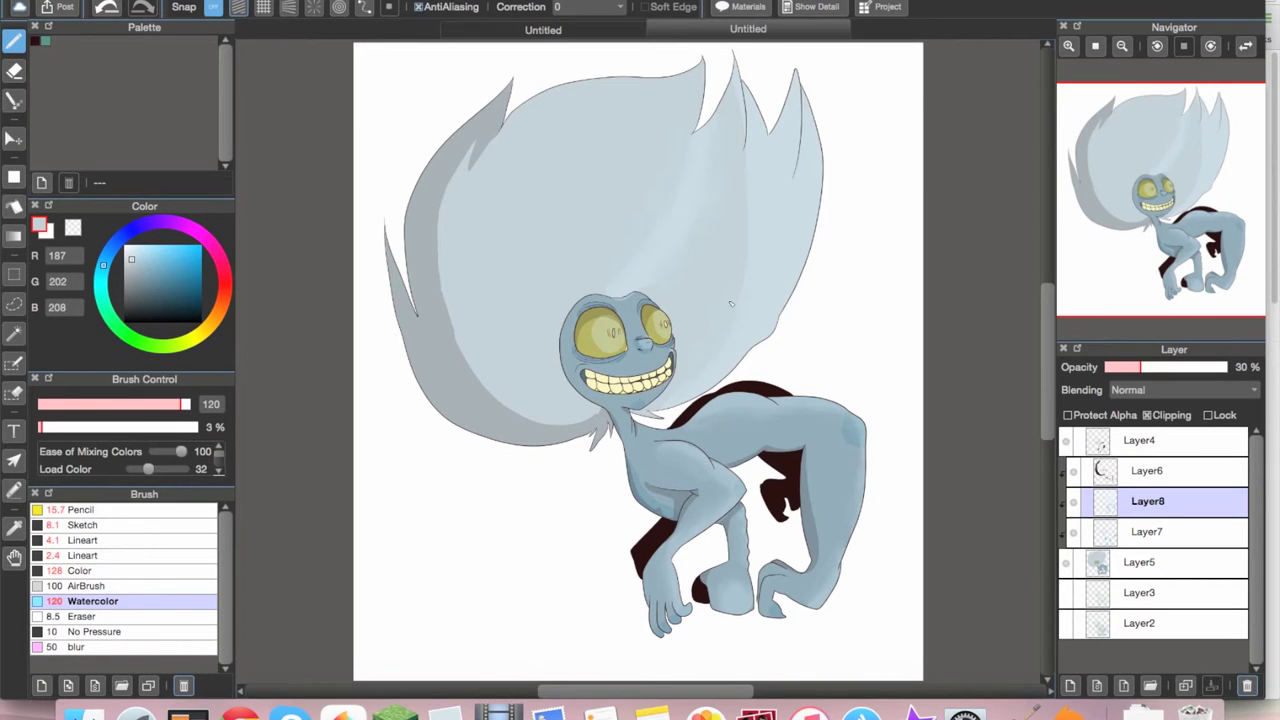
# Step: Continue softening the highlight edges with newly sampled colours, reducing the Watercolor brush to size 23.1
pyautogui.scroll(3, 731, 303)
pyautogui.keyDown('alt'); pyautogui.click(597, 410); pyautogui.keyUp('alt')
pyautogui.keyDown('alt'); pyautogui.click(475, 428); pyautogui.keyUp('alt')
pyautogui.press('[')
pyautogui.press('[')
pyautogui.press('[')
pyautogui.press('[')
pyautogui.press('[')
pyautogui.press('[')
pyautogui.press('[')
# Step: Set the highlight layer to Overlay blending at 43 % opacity and move it below the blue tint layer Layer7
pyautogui.moveTo(1140, 367); pyautogui.dragTo(1157, 367)
pyautogui.click(1180, 390)
pyautogui.click(1180, 470)
pyautogui.keyDown('alt'); pyautogui.click(828, 565); pyautogui.keyUp('alt')
pyautogui.moveTo(1147, 501); pyautogui.dragTo(1147, 540)
# Step: Blend the highlights and shadows on the nose and eyes with the Watercolor brush, using colours sampled from each area
pyautogui.click(1095, 46)
pyautogui.scroll(5, 625, 325)
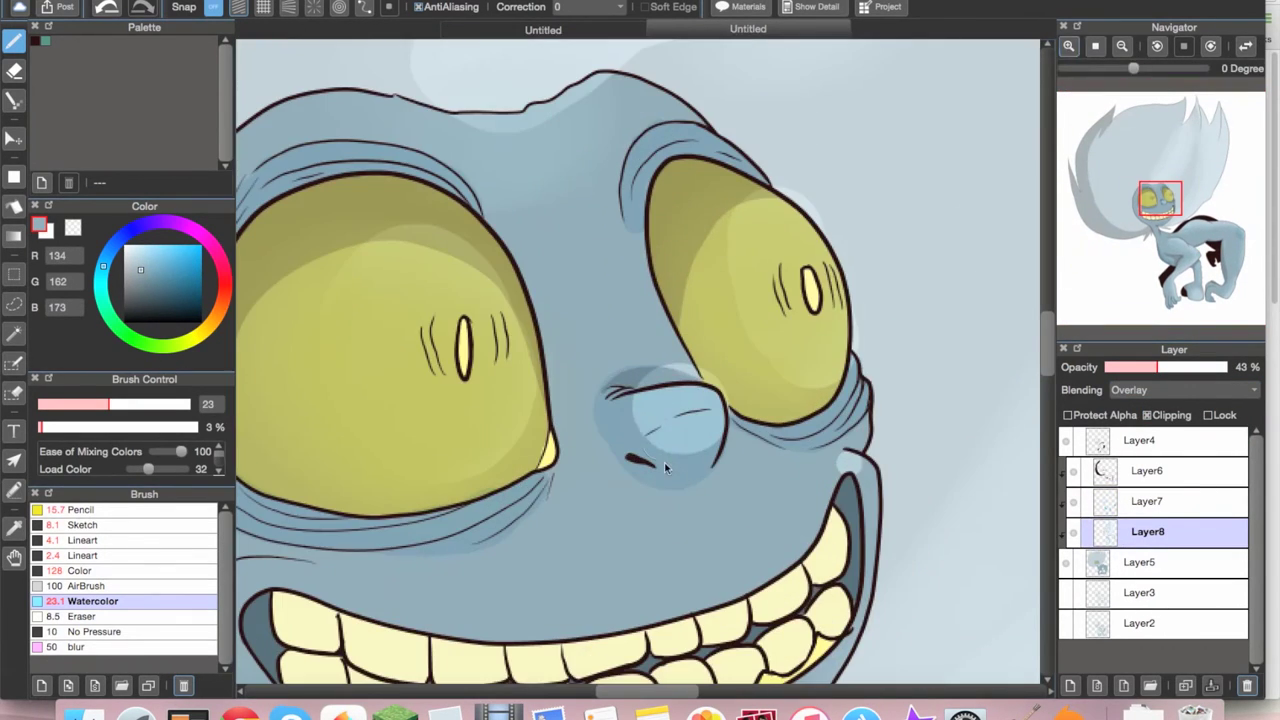
pyautogui.keyDown('alt'); pyautogui.click(676, 519); pyautogui.keyUp('alt')
pyautogui.keyDown('alt'); pyautogui.click(746, 243); pyautogui.keyUp('alt')
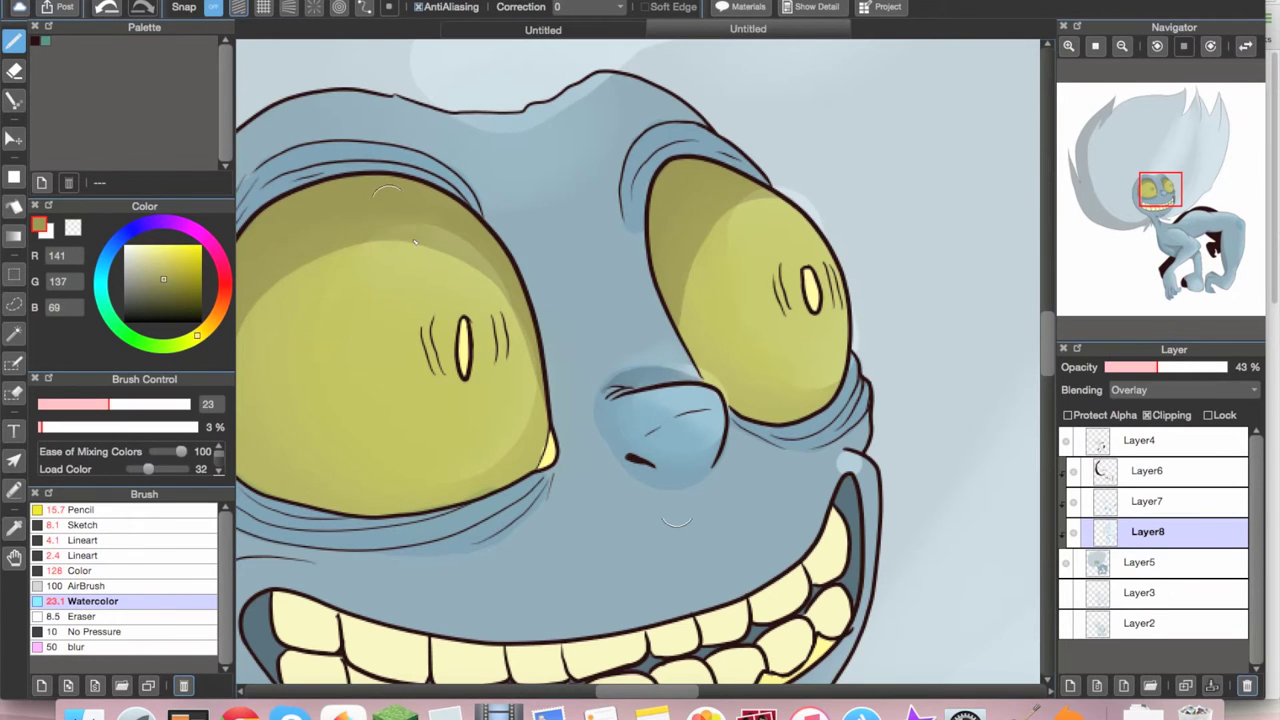
# Step: Soften the hair highlight just above the forehead with the sampled colour R206 G220 B226
pyautogui.click(1095, 46)
pyautogui.click(1068, 46)
pyautogui.keyDown('alt'); pyautogui.click(575, 213); pyautogui.keyUp('alt')
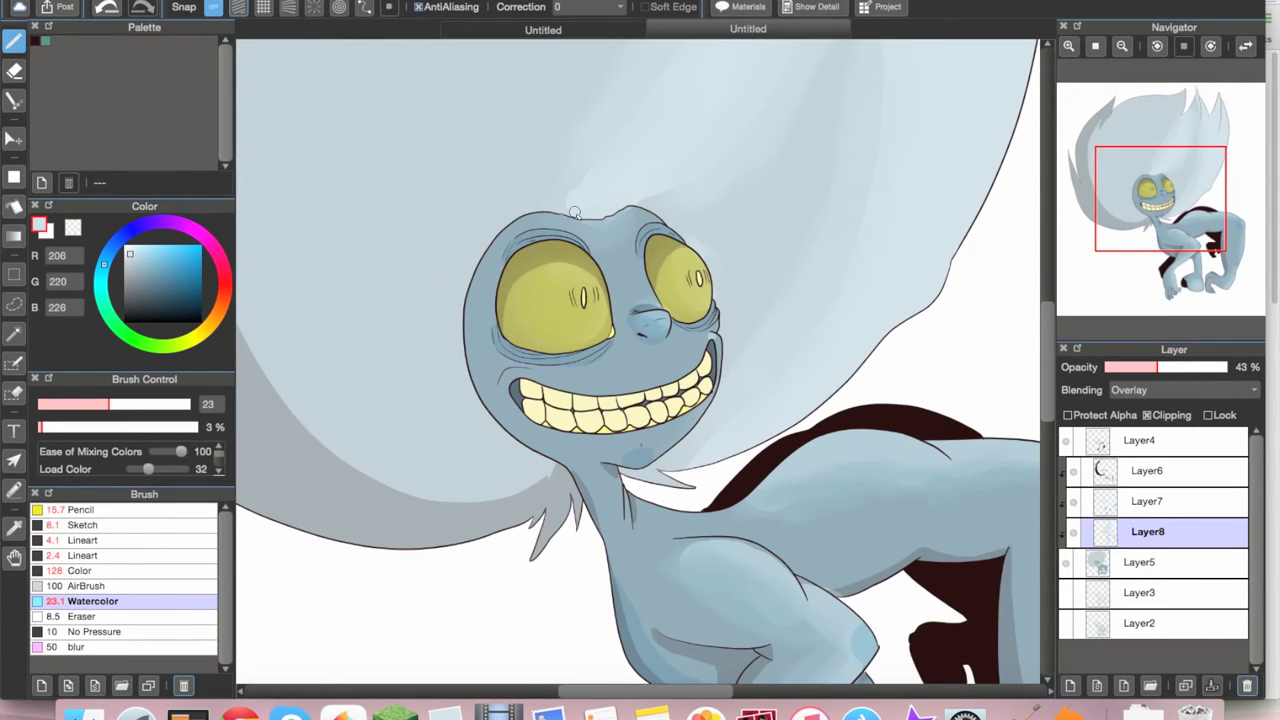
pyautogui.click(1095, 46)
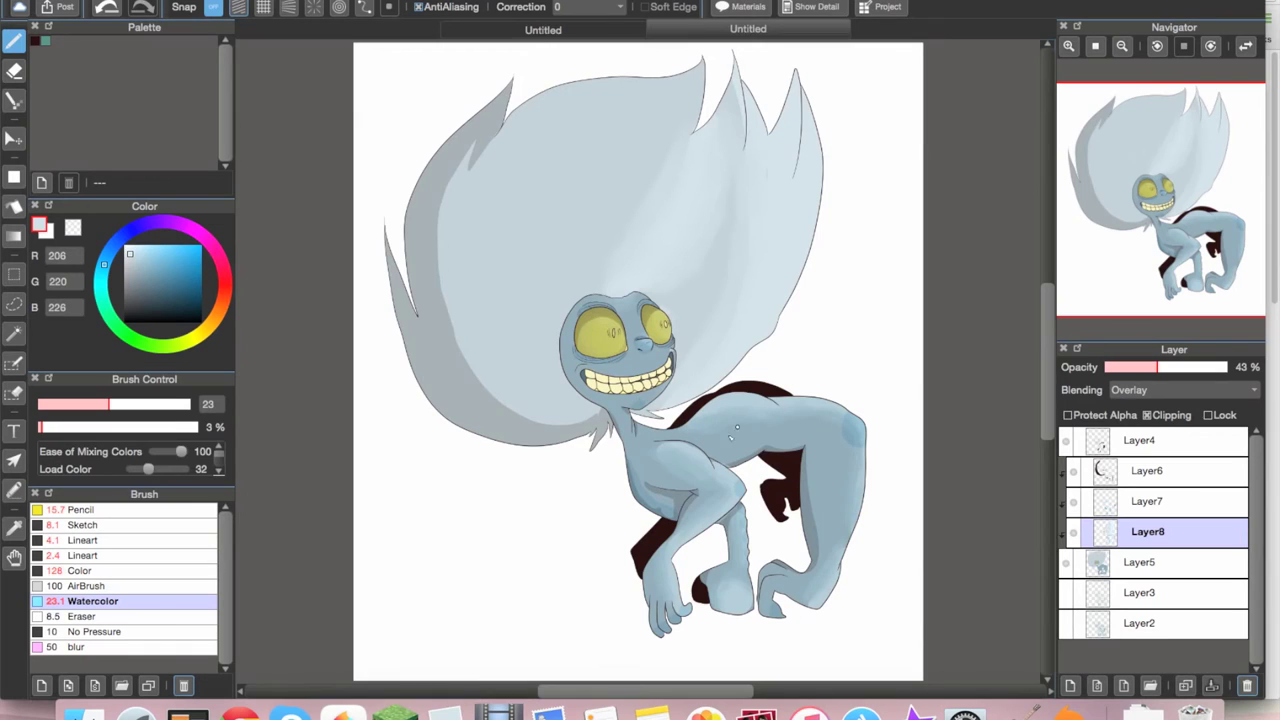
# Step: Airbrush soft dark maroon R33 G7 B7 shadows along the hair's edge, body and face on a new clipped layer
pyautogui.click(1071, 686)
pyautogui.click(87, 585)
pyautogui.keyDown('alt'); pyautogui.click(645, 552); pyautogui.keyUp('alt')
pyautogui.moveTo(505, 88); pyautogui.dragTo(472, 132)
pyautogui.moveTo(420, 232)
pyautogui.mouseDown()
pyautogui.moveTo(580, 390)
pyautogui.moveTo(450, 410)
pyautogui.moveTo(690, 600)
pyautogui.moveTo(773, 562)
pyautogui.moveTo(745, 605)
pyautogui.mouseUp()
pyautogui.press('[')
pyautogui.press('[')
pyautogui.press('[')
pyautogui.moveTo(600, 320)
pyautogui.mouseDown()
pyautogui.moveTo(645, 345)
pyautogui.moveTo(625, 345)
pyautogui.moveTo(612, 388)
pyautogui.mouseUp()
# Step: Set the airbrushed shadow layer Layer9 to Multiply blending at 36 % opacity and select the eraser
pyautogui.click(1180, 390)
pyautogui.click(1180, 408)
pyautogui.moveTo(1220, 367)
pyautogui.mouseDown()
pyautogui.moveTo(1118, 368)
pyautogui.moveTo(1149, 368)
pyautogui.mouseUp()
pyautogui.press('e')
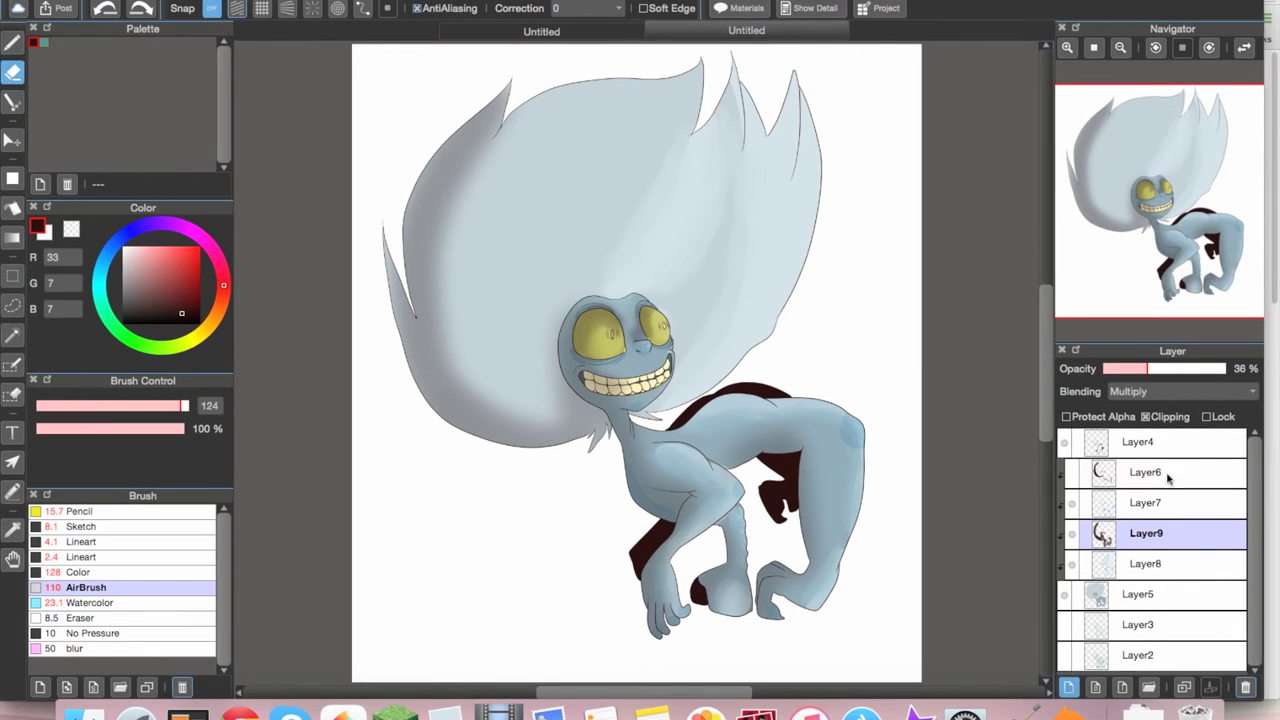
# Step: Airbrush a bright yellow R251 G255 B0 glow over both eyes on a new layer above Layer9
pyautogui.click(1069, 686)
pyautogui.click(1140, 492)
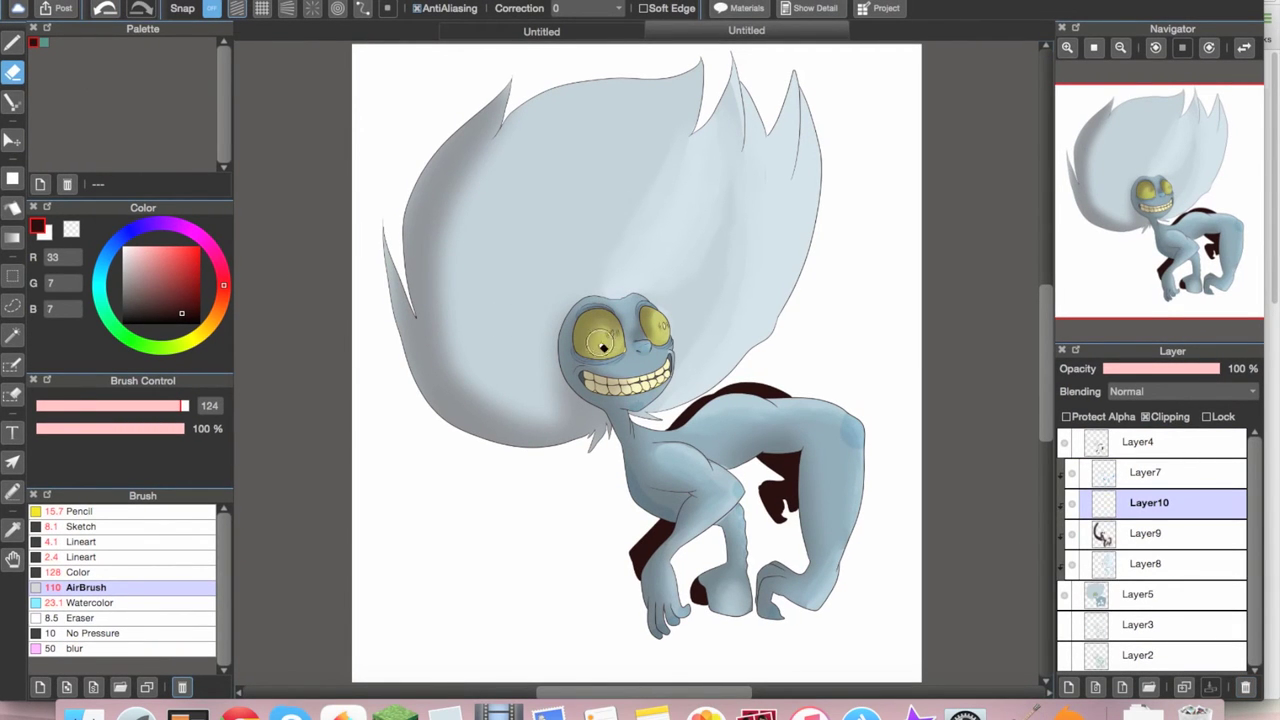
pyautogui.keyDown('alt'); pyautogui.click(604, 345); pyautogui.keyUp('alt')
pyautogui.press('b')
pyautogui.moveTo(585, 335)
pyautogui.mouseDown()
pyautogui.moveTo(660, 330)
pyautogui.moveTo(600, 335)
pyautogui.mouseUp()
# Step: Move the eye-glow layer to the top of the stack, unclip it, and set it to Overlay blending at 72 % opacity
pyautogui.moveTo(1149, 502); pyautogui.dragTo(1149, 441)
pyautogui.click(1146, 416)
pyautogui.click(1180, 391)
pyautogui.click(1150, 525)
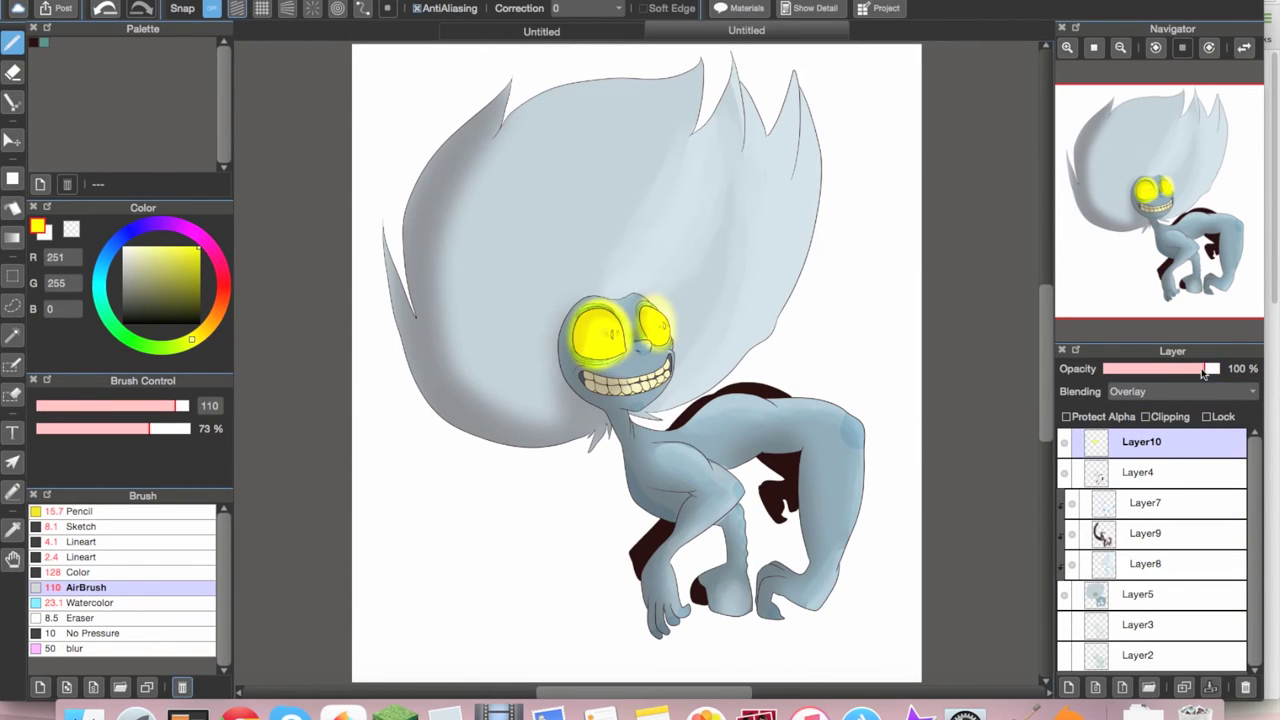
pyautogui.moveTo(1204, 371); pyautogui.dragTo(1190, 369)
# Step: Soften the yellow eye glow with a Gaussian Blur of value 23
pyautogui.click(270, 342)
pyautogui.moveTo(639, 317); pyautogui.dragTo(418, 357)
pyautogui.moveTo(392, 388); pyautogui.dragTo(399, 389)
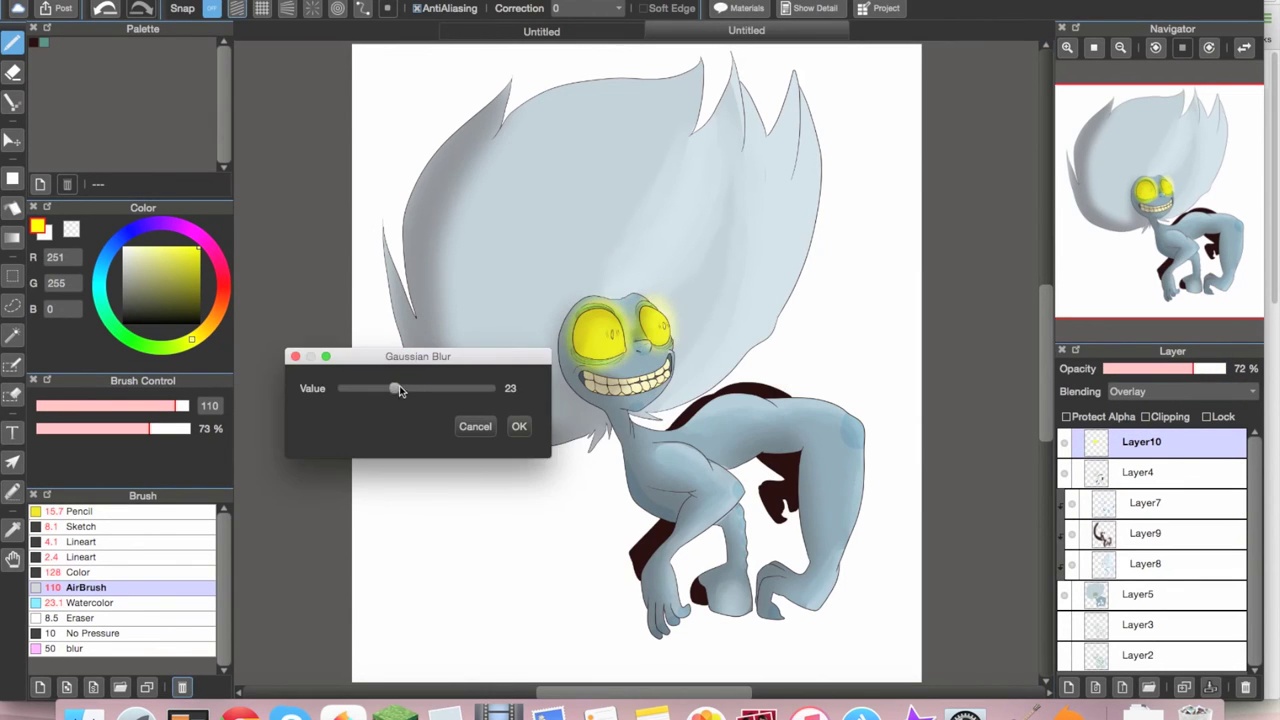
pyautogui.click(519, 427)
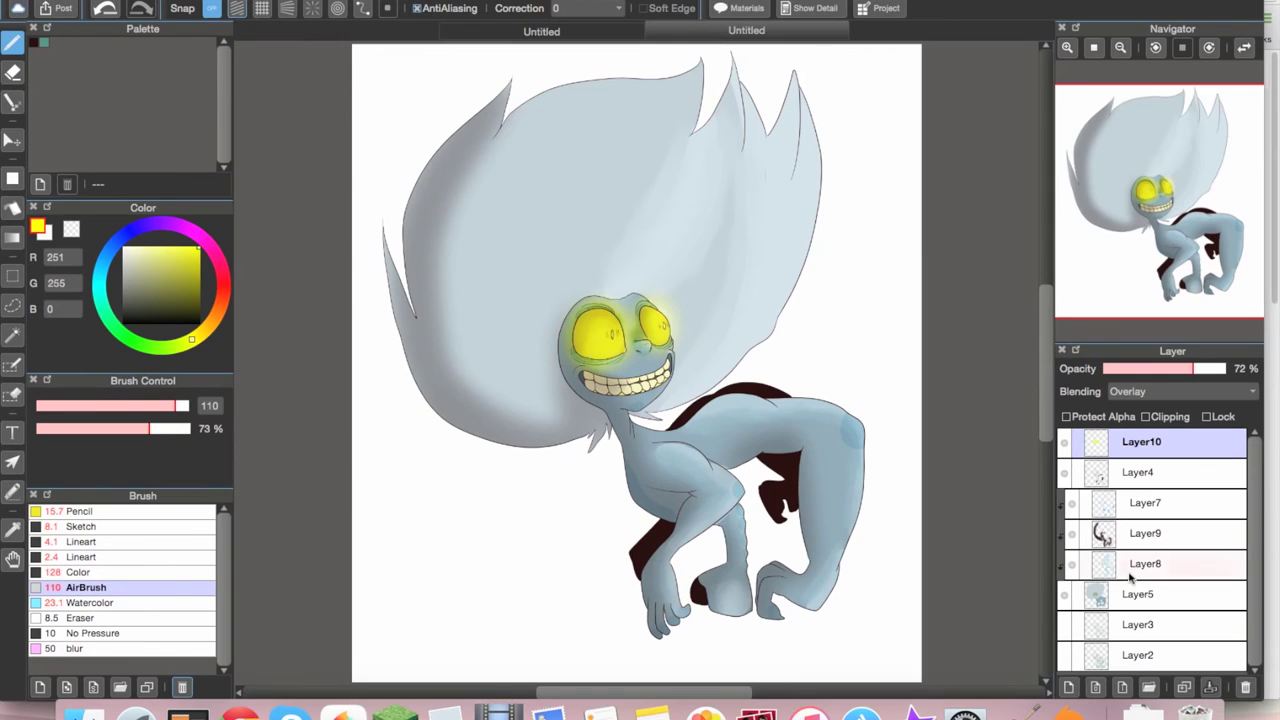
# Step: Blend the round patch on the raised knee with the Watercolor brush on Layer7
pyautogui.click(1145, 503)
pyautogui.click(90, 602)
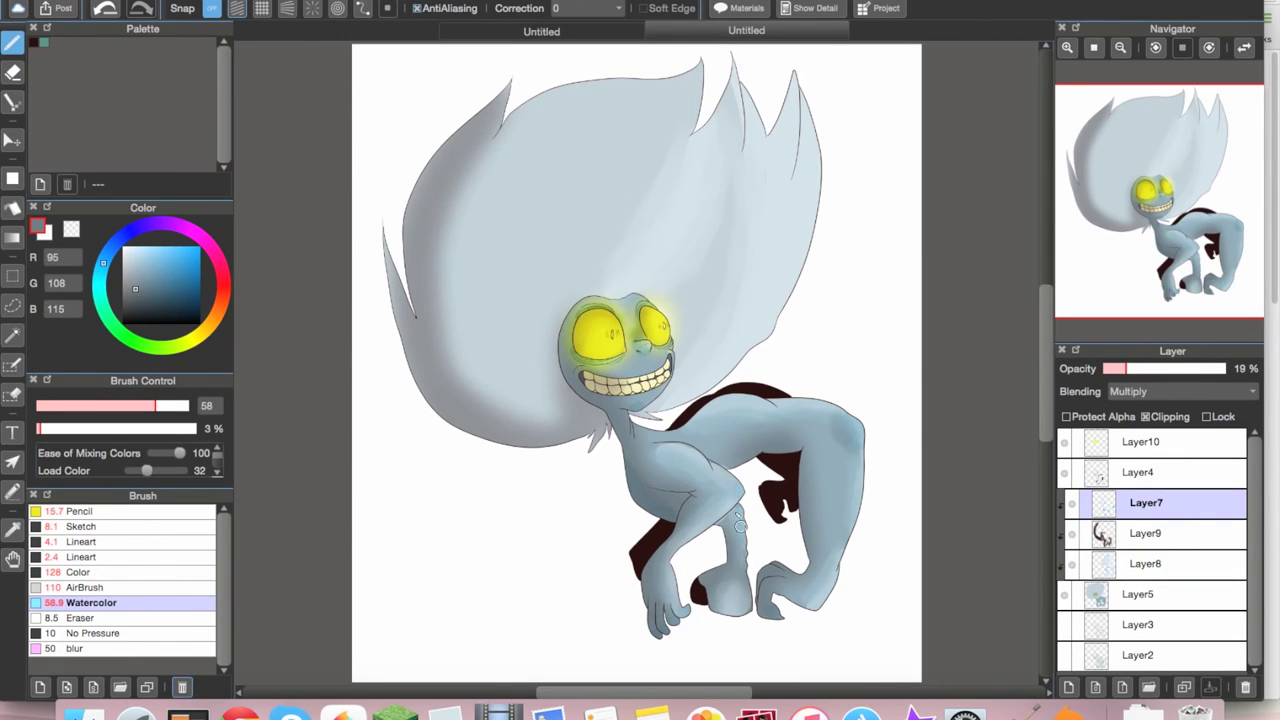
# Step: Paint pale blue R193 G233 B255 tears under the larger eye with the Color brush on a new top layer
pyautogui.click(1068, 687)
pyautogui.click(141, 247)
pyautogui.click(78, 572)
pyautogui.click(1067, 47)
pyautogui.click(457, 341)
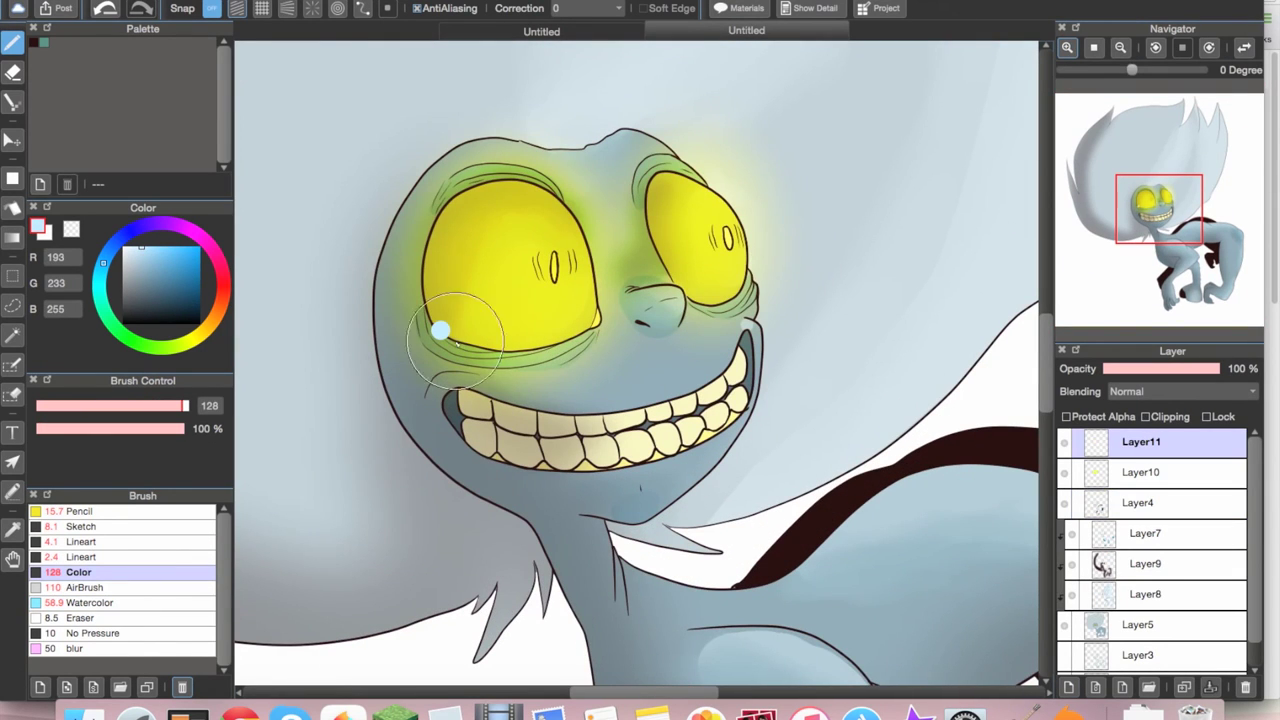
pyautogui.moveTo(510, 352); pyautogui.dragTo(585, 335)
pyautogui.moveTo(531, 372); pyautogui.dragTo(531, 402)
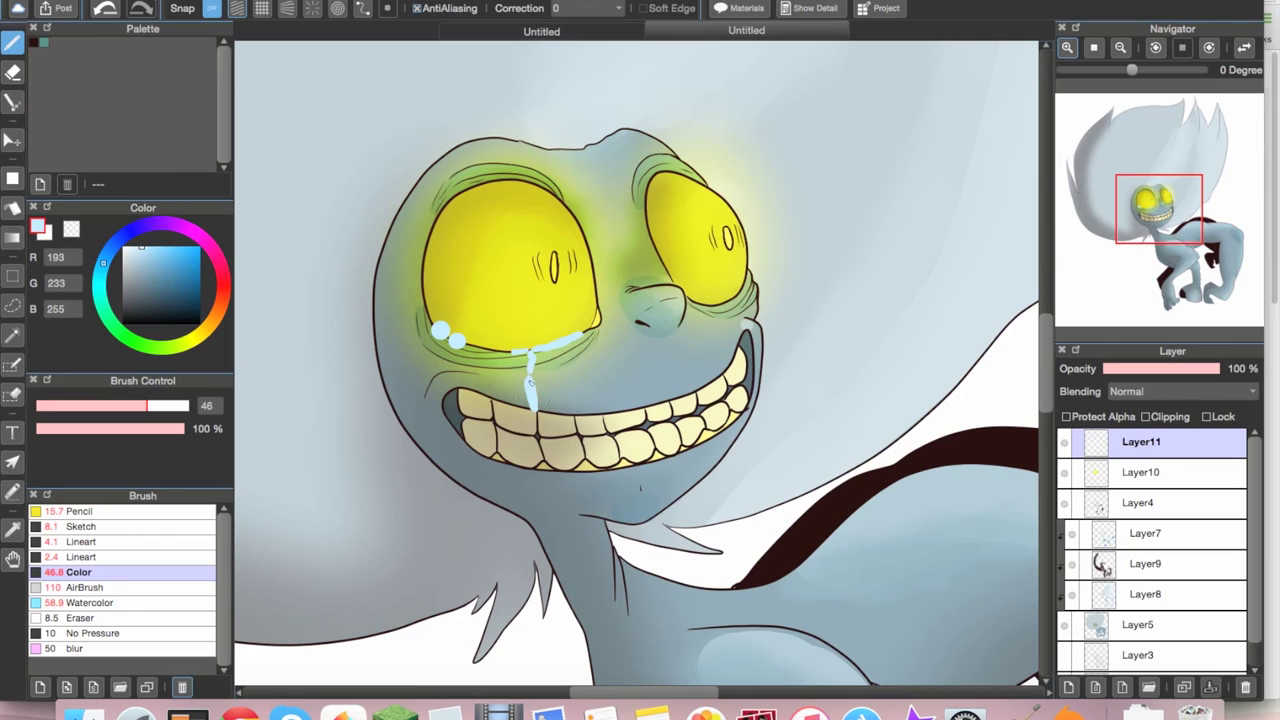
# Step: Paint matching tear streaks running from the smaller eye and join the tears along both lower eyelids
pyautogui.moveTo(699, 300); pyautogui.dragTo(712, 372)
pyautogui.moveTo(744, 274)
pyautogui.mouseDown()
pyautogui.moveTo(740, 312)
pyautogui.moveTo(754, 332)
pyautogui.mouseUp()
pyautogui.moveTo(456, 340); pyautogui.dragTo(458, 356)
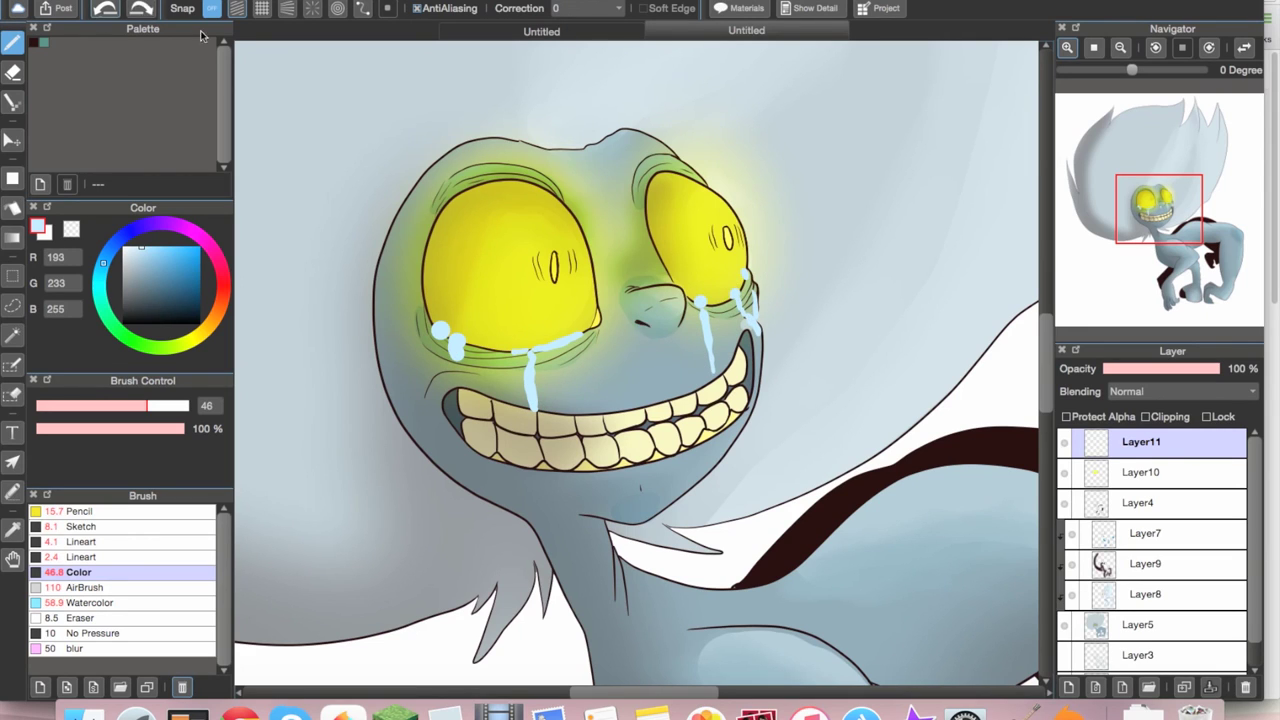
pyautogui.moveTo(704, 300); pyautogui.dragTo(741, 277)
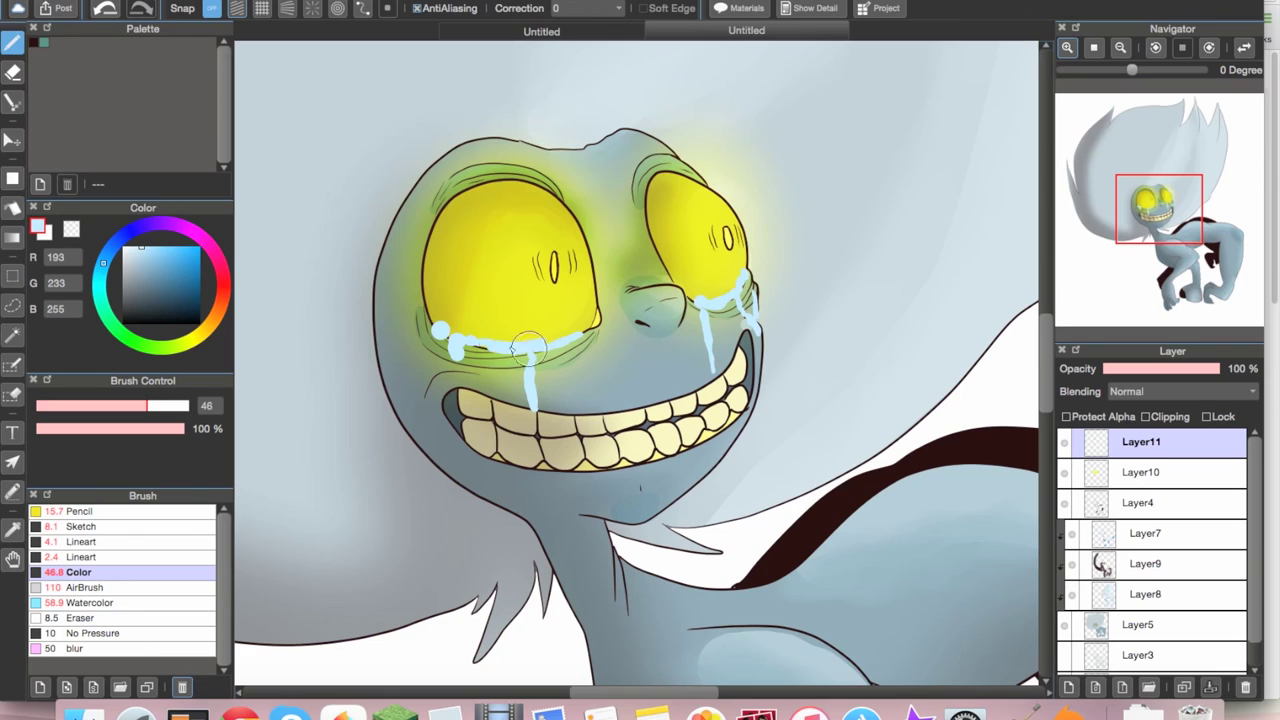